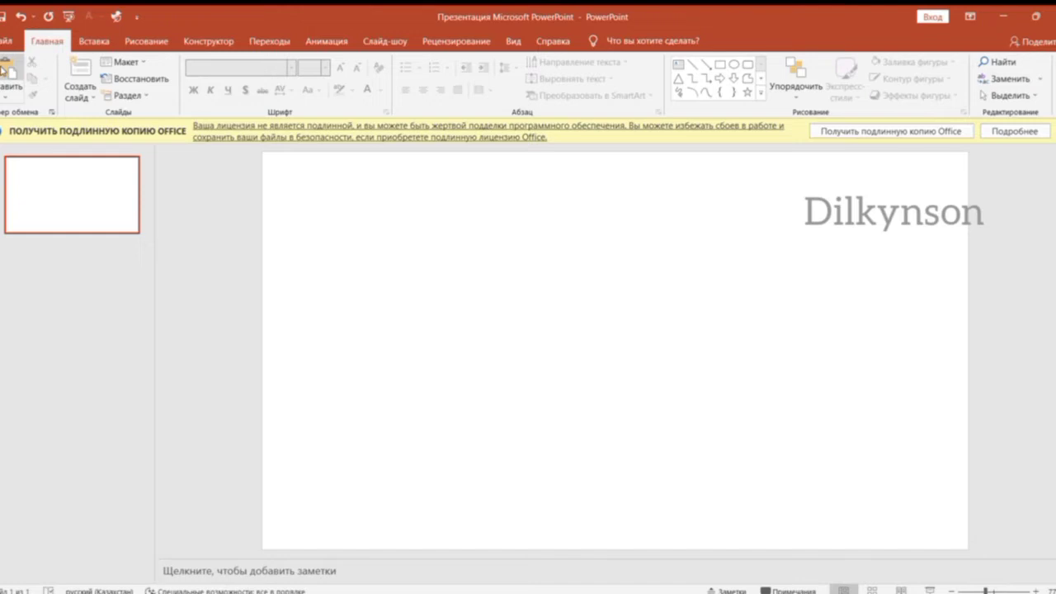
Step: Paste the copied pink-sky mountain photo onto the blank first slide
{"action": "left_click", "coordinate": [4, 67]}
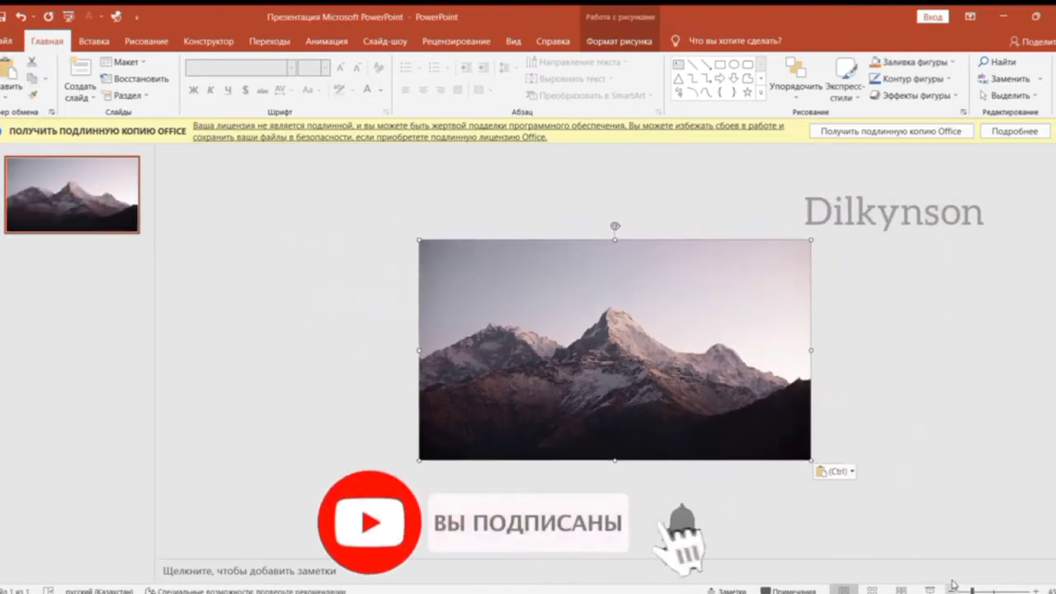
Step: Draw a rectangle flush under the mountain photo and eyedropper-fill it with the photo's dark base colour
{"action": "left_click", "coordinate": [720, 63]}
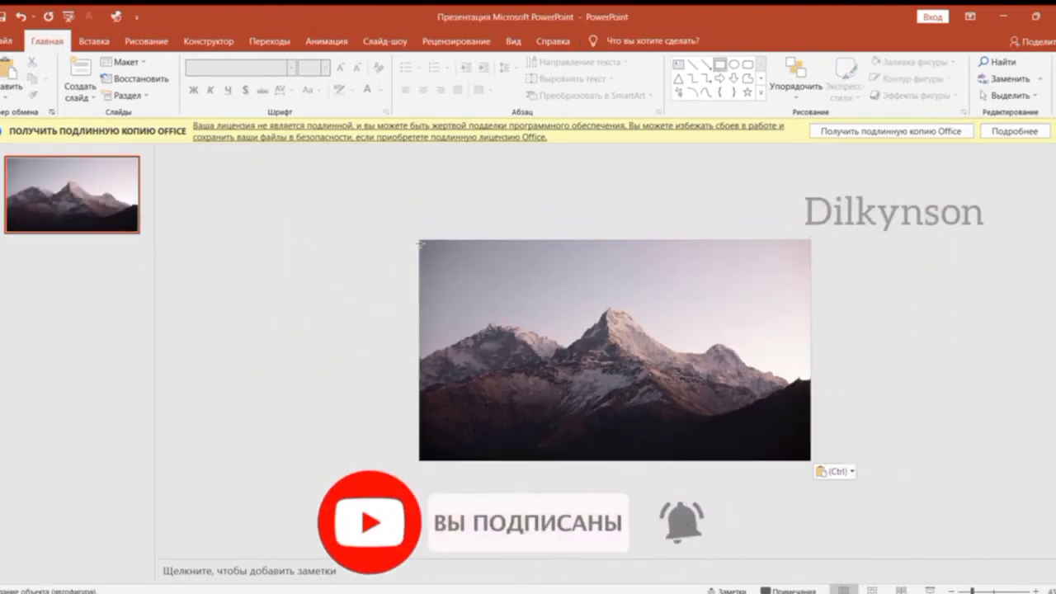
{"action": "left_click_drag", "start_coordinate": [426, 249], "coordinate": [812, 460]}
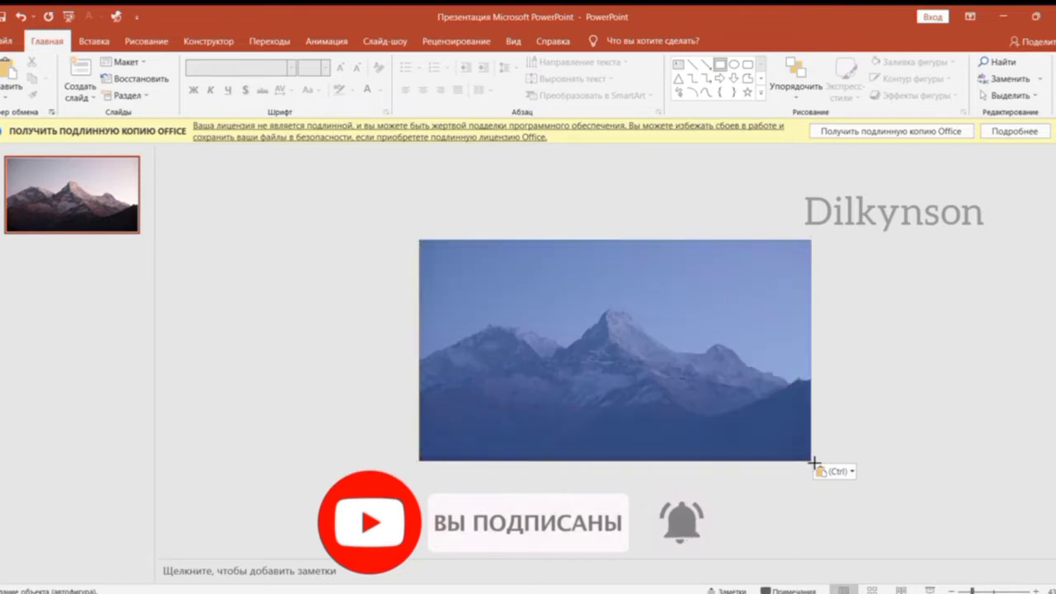
{"action": "left_click_drag", "start_coordinate": [650, 381], "coordinate": [647, 541]}
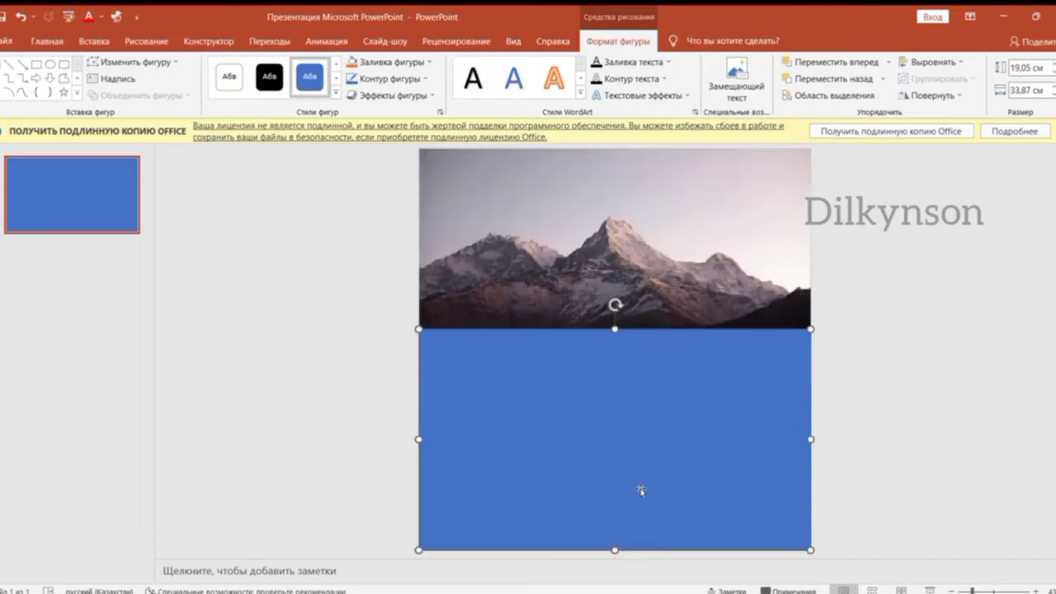
{"action": "left_click_drag", "start_coordinate": [647, 540], "coordinate": [625, 412]}
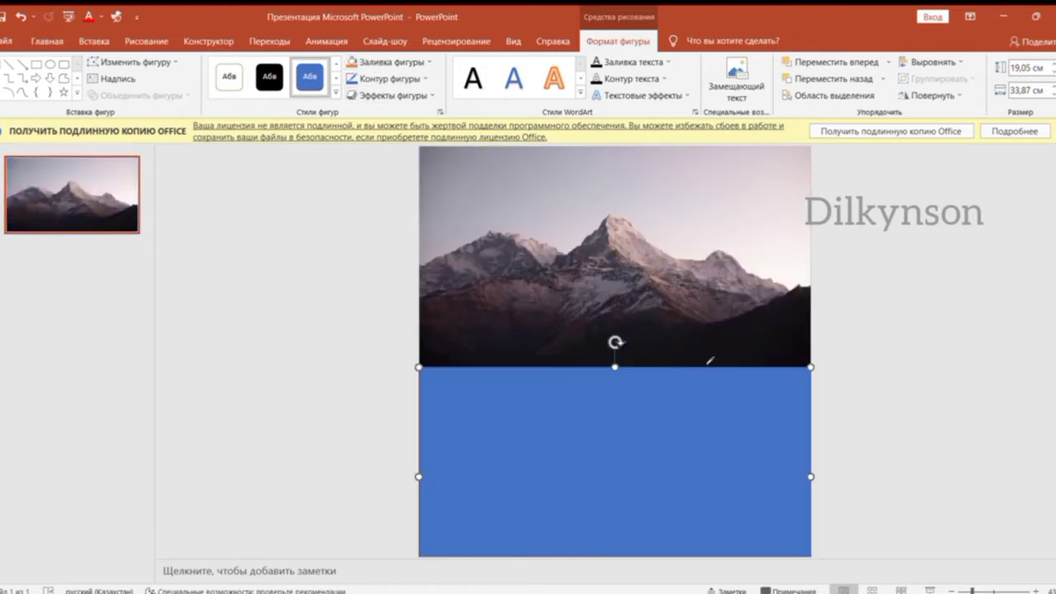
{"action": "left_click", "coordinate": [702, 353]}
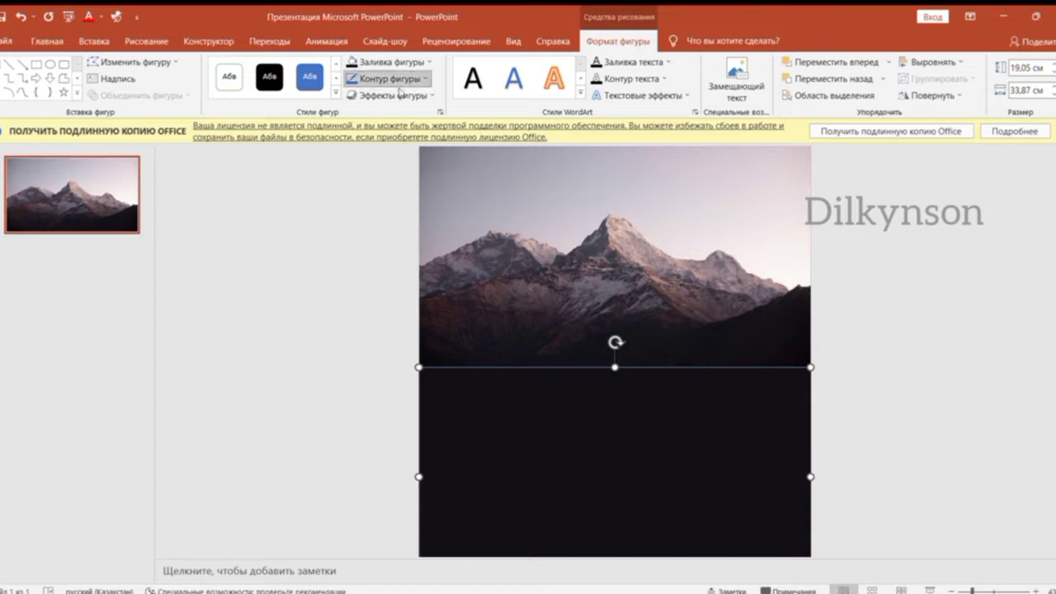
Step: Zoom out and stretch the dark rectangle further down the slide
{"action": "left_click", "coordinate": [960, 590]}
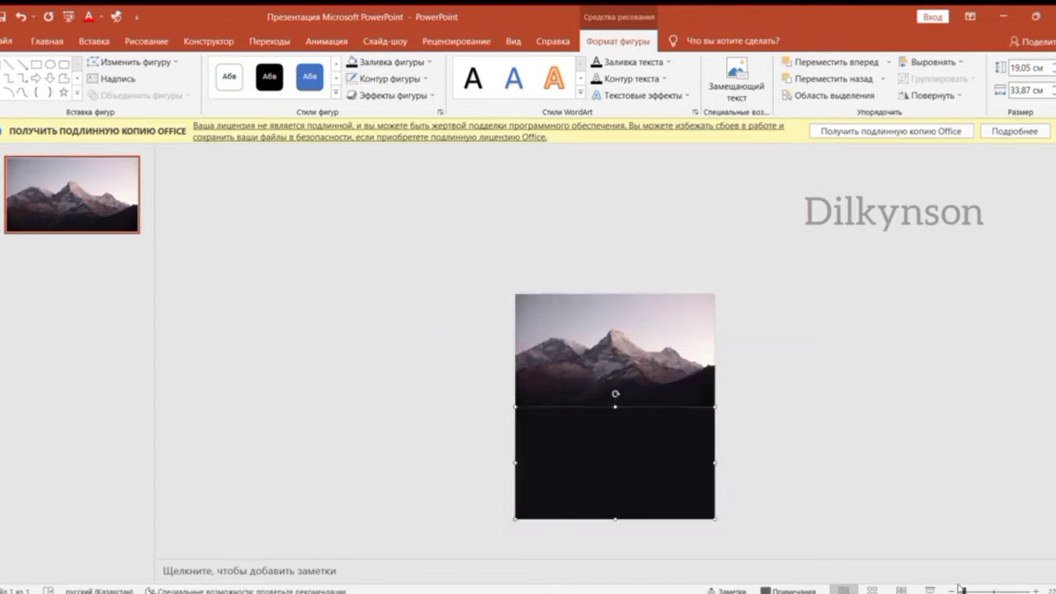
{"action": "left_click", "coordinate": [959, 591]}
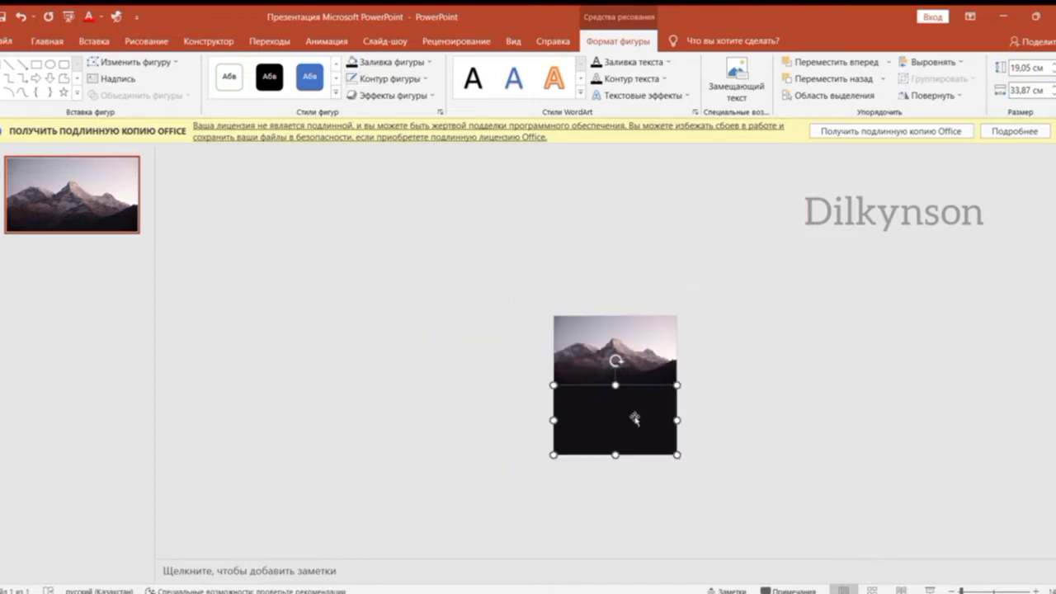
{"action": "left_click_drag", "start_coordinate": [634, 419], "coordinate": [653, 550]}
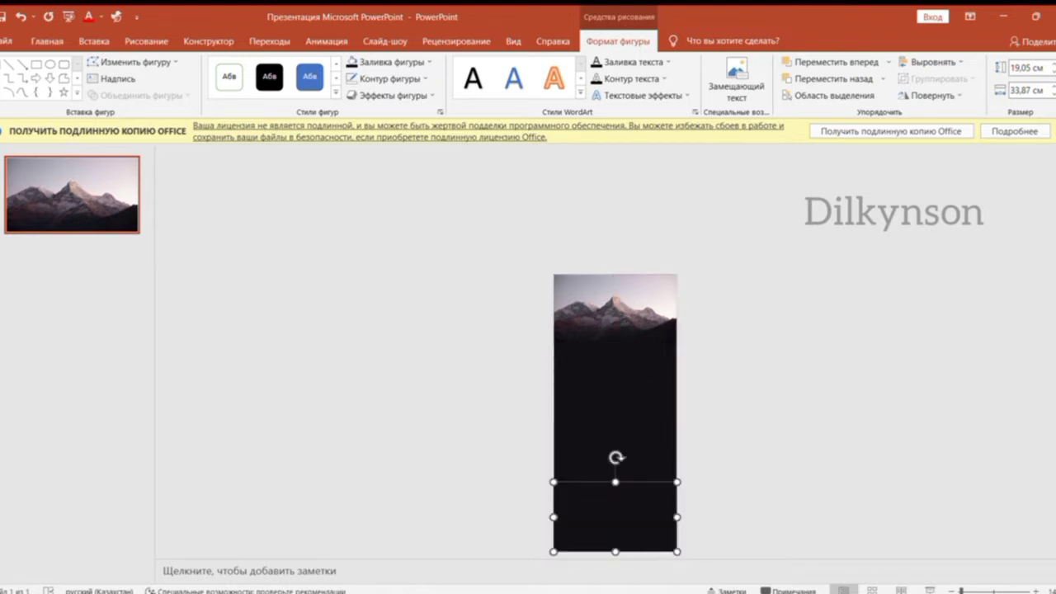
{"action": "left_click", "coordinate": [951, 591]}
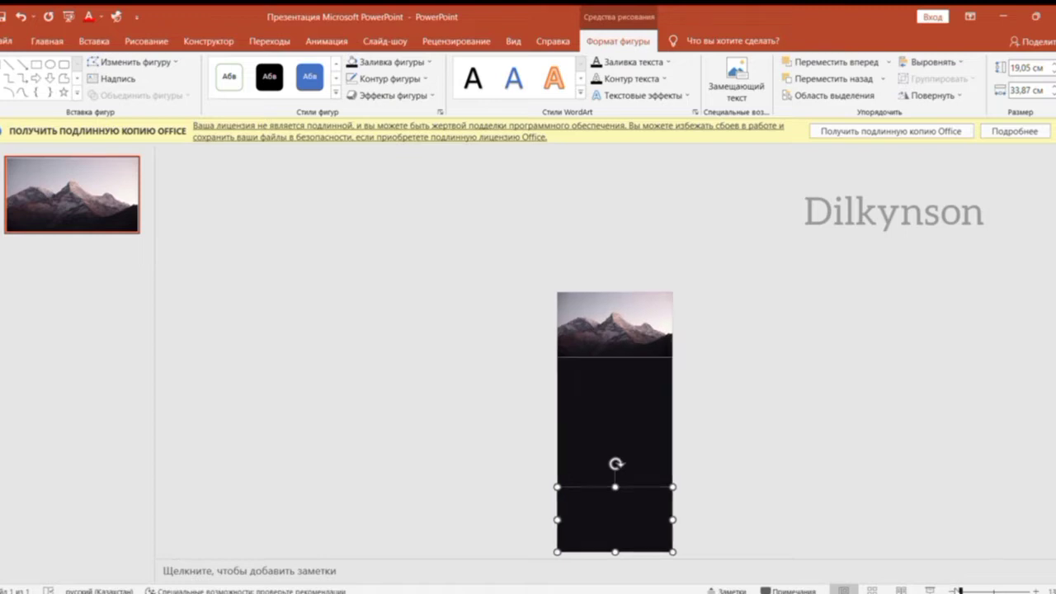
{"action": "left_click", "coordinate": [850, 443]}
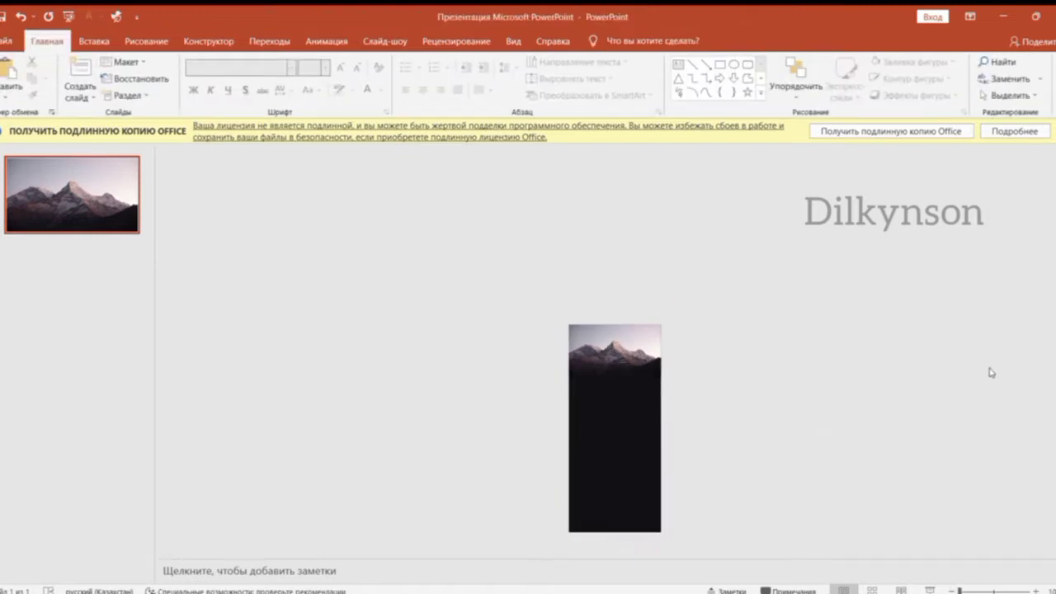
Step: Paste the blue-sky mountain photo and move it to the bottom of the strip
{"action": "left_click", "coordinate": [4, 71]}
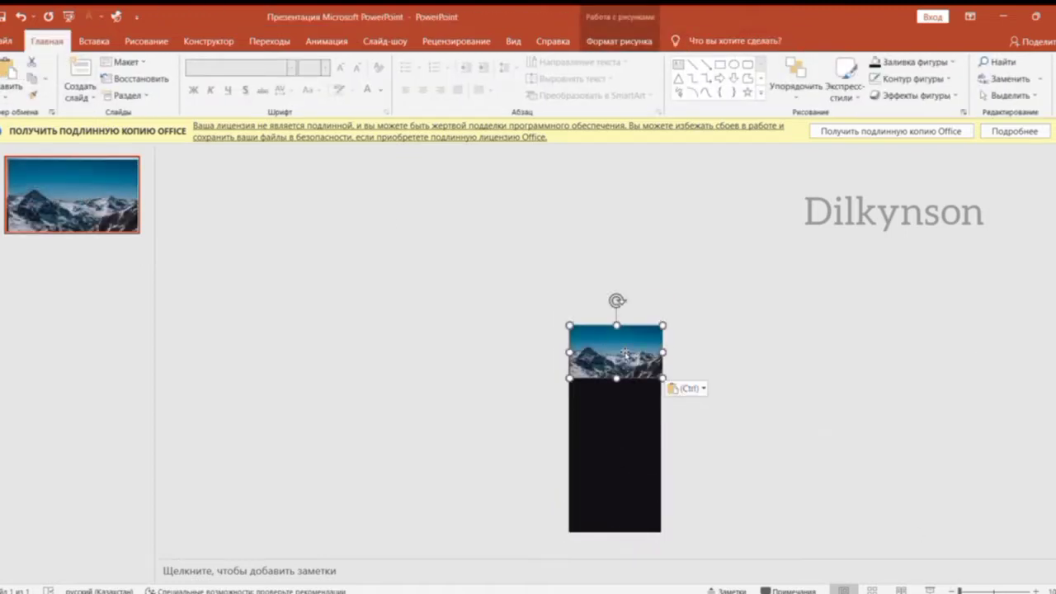
{"action": "left_click_drag", "start_coordinate": [626, 355], "coordinate": [615, 522]}
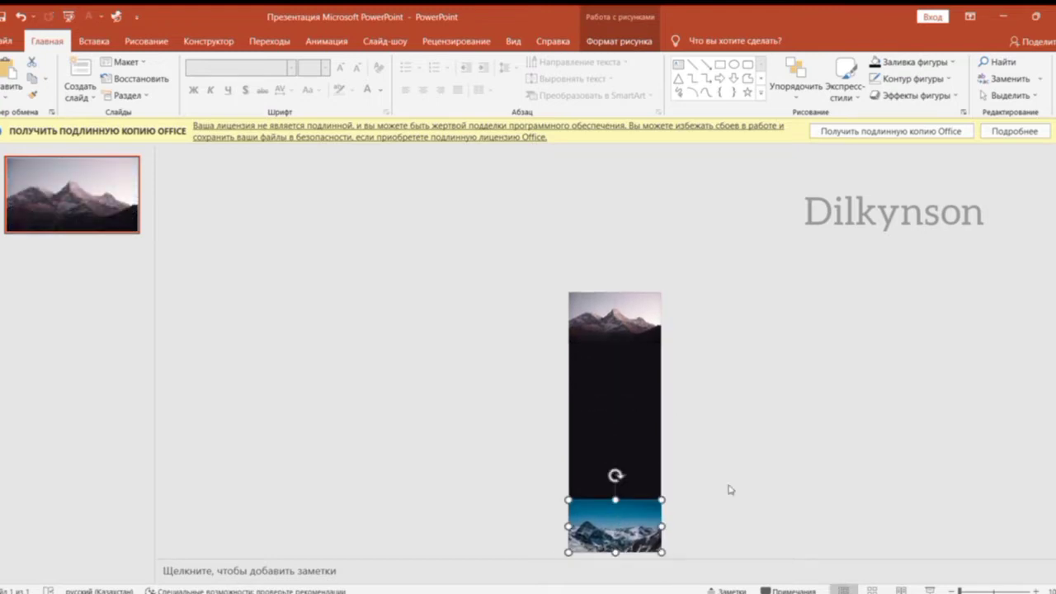
{"action": "left_click", "coordinate": [776, 440]}
Step: Paste the grey mountain range into the strip's middle, then marquee-select all the pieces
{"action": "left_click", "coordinate": [11, 71]}
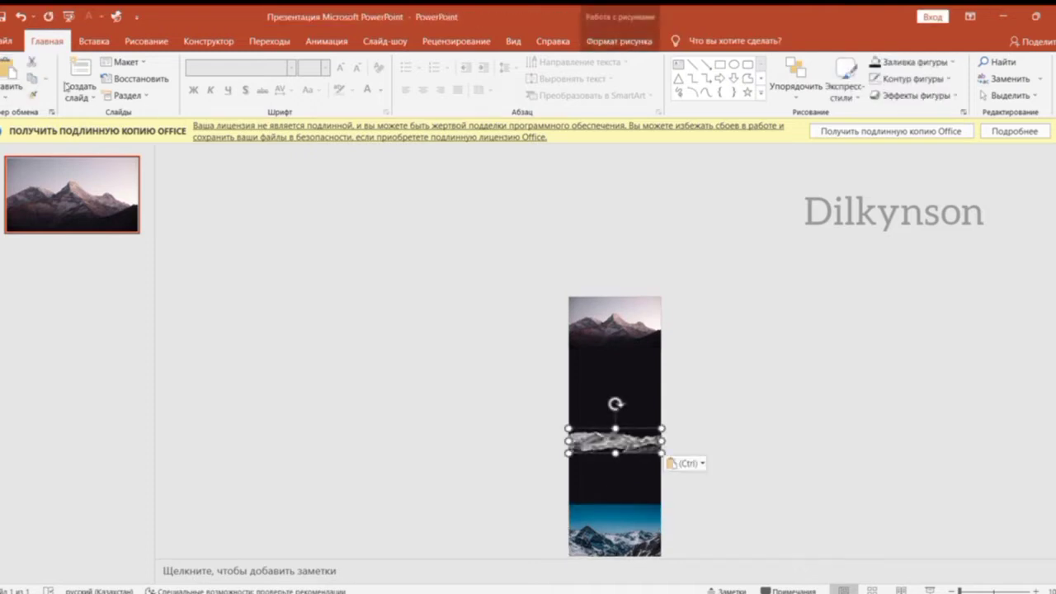
{"action": "left_click", "coordinate": [963, 583]}
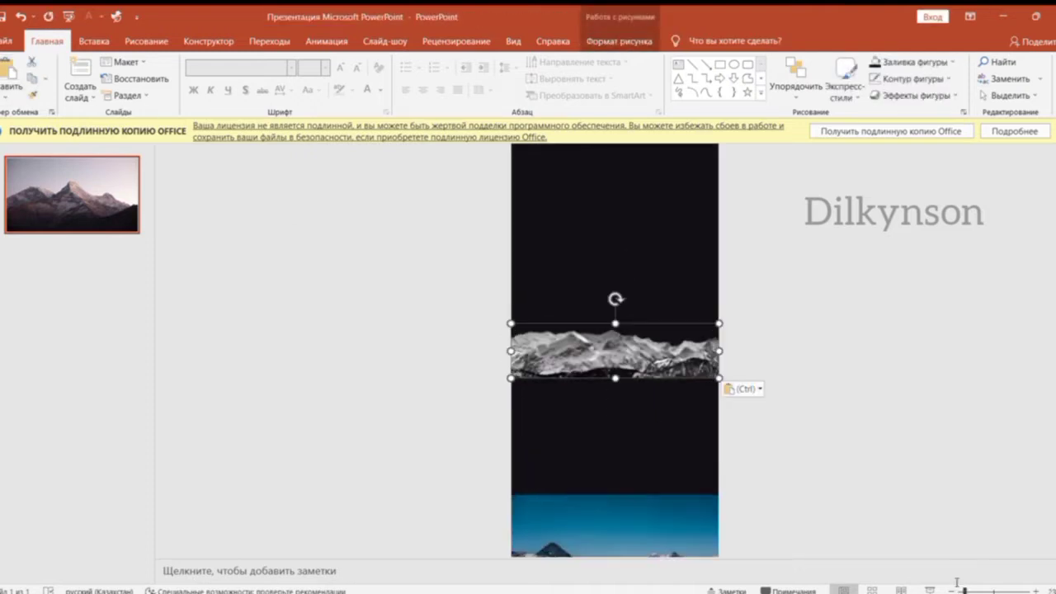
{"action": "left_click", "coordinate": [785, 387]}
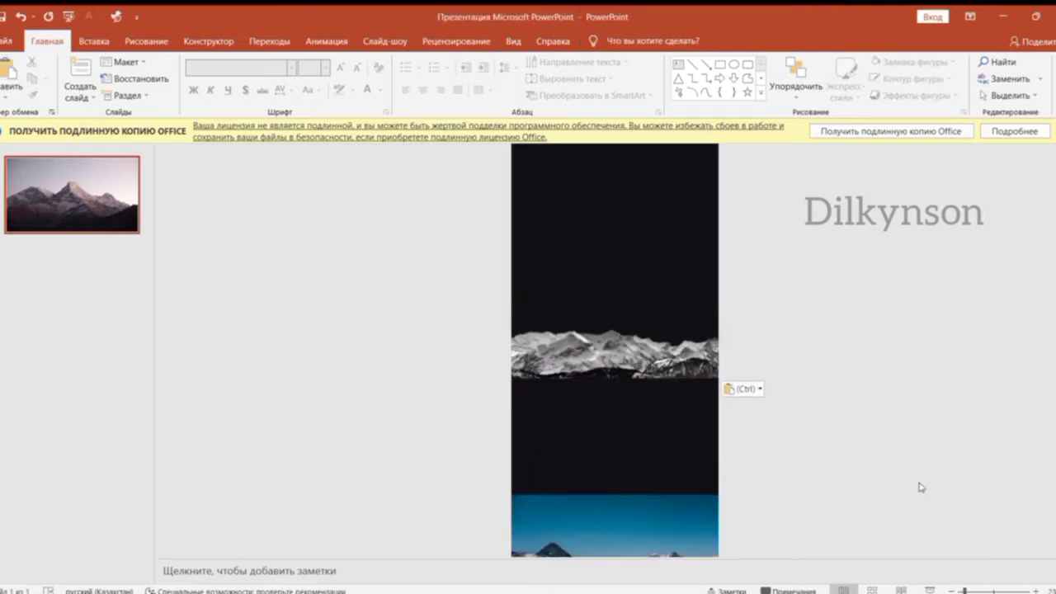
{"action": "left_click", "coordinate": [962, 588]}
{"action": "left_click_drag", "start_coordinate": [497, 245], "coordinate": [708, 573]}
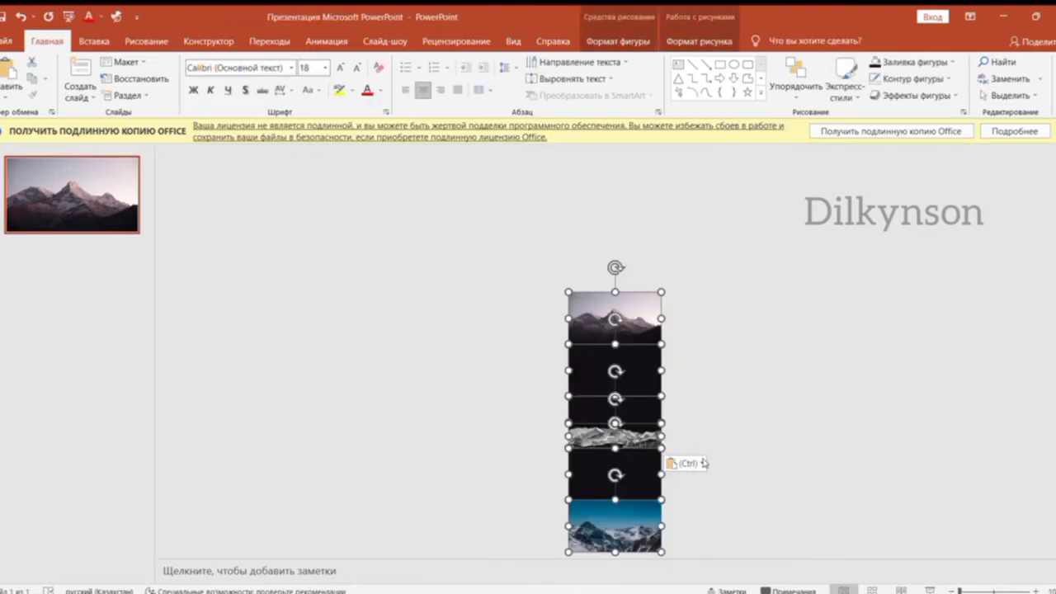
Step: Group the stacked pictures and shape, and shift the strip upward on slide 2
{"action": "left_click", "coordinate": [618, 40]}
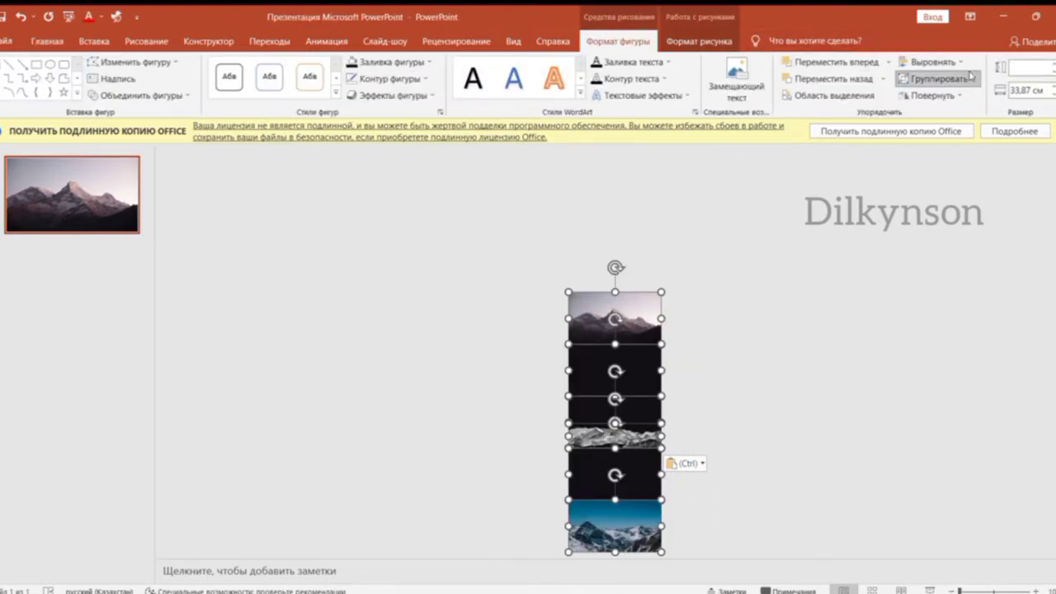
{"action": "key", "text": "ctrl+g"}
{"action": "left_click", "coordinate": [55, 168]}
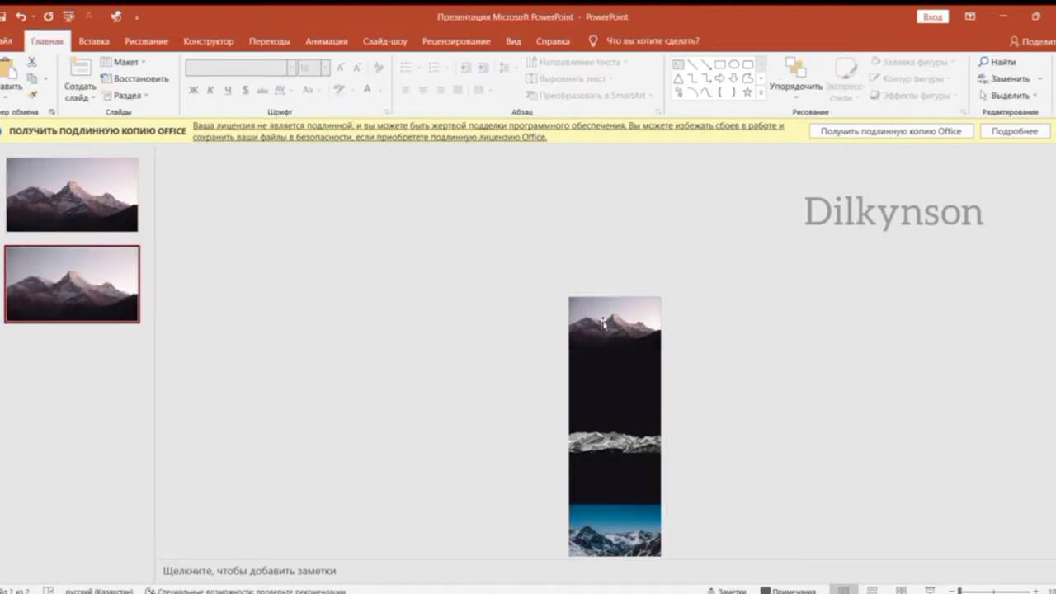
{"action": "left_click", "coordinate": [607, 357]}
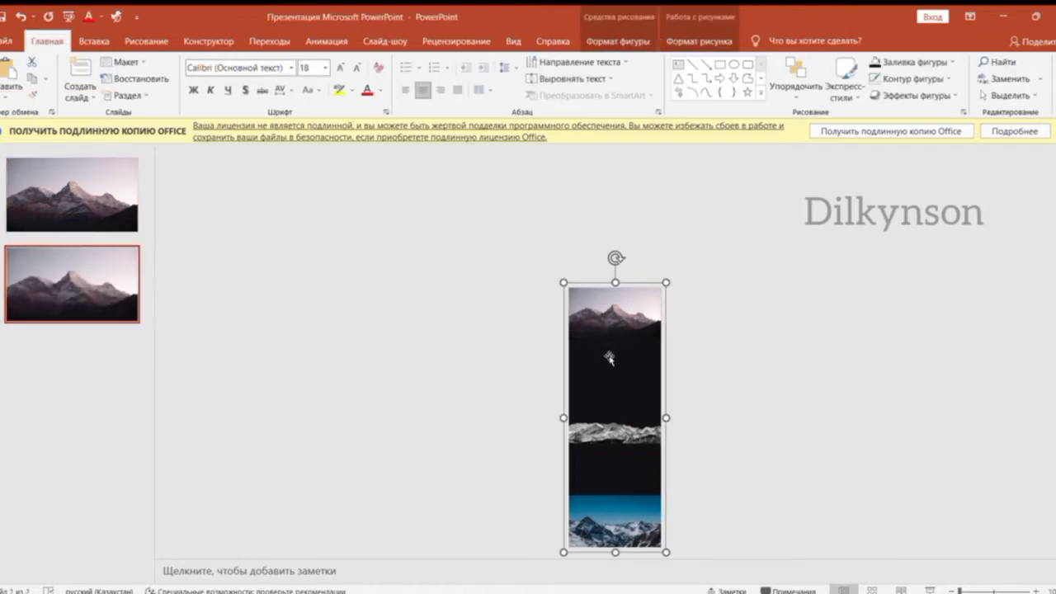
{"action": "left_click_drag", "start_coordinate": [611, 364], "coordinate": [614, 345]}
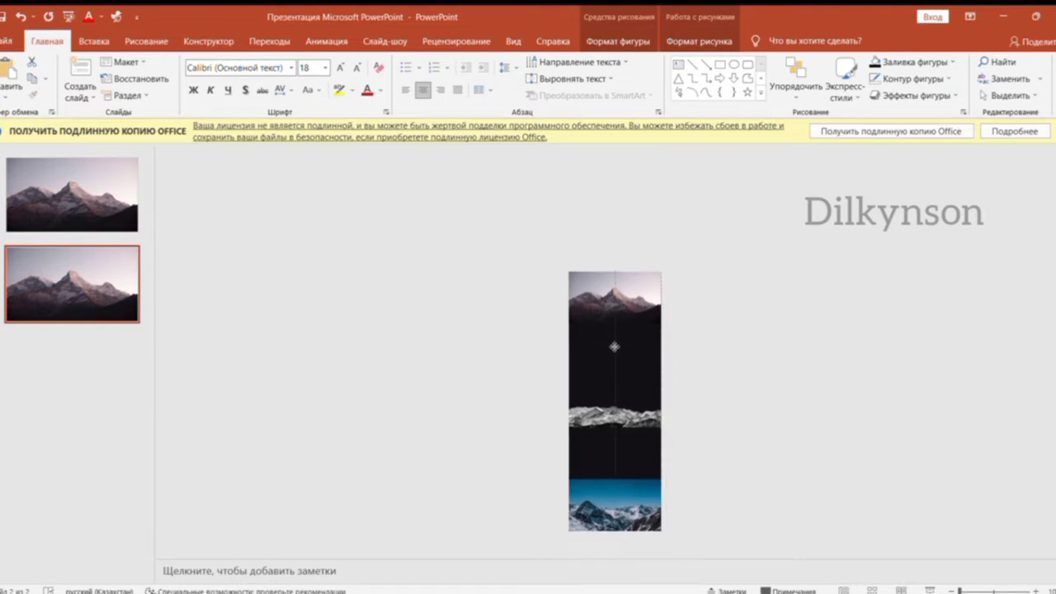
{"action": "left_click", "coordinate": [719, 373]}
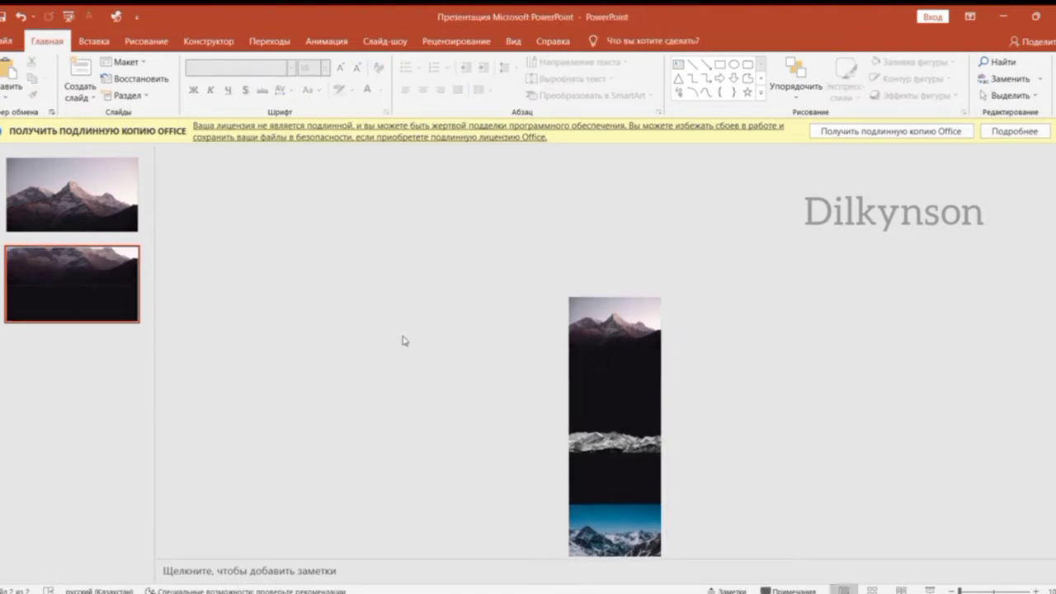
Step: Duplicate into slides 3 and 4, moving the mountain strip higher on each
{"action": "left_click", "coordinate": [127, 286]}
{"action": "key", "text": "ctrl+d"}
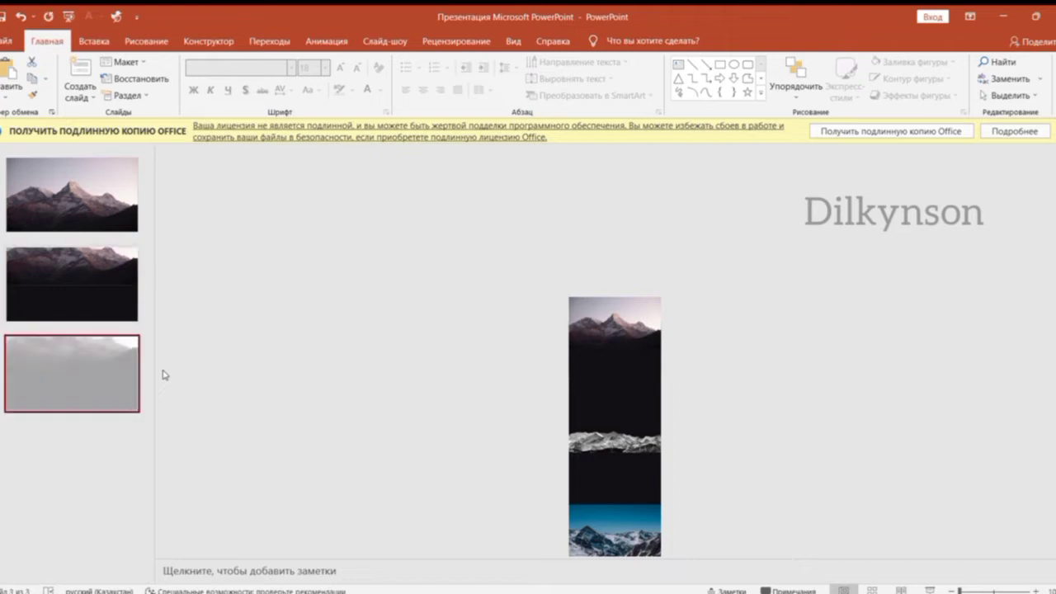
{"action": "left_click_drag", "start_coordinate": [627, 433], "coordinate": [627, 406]}
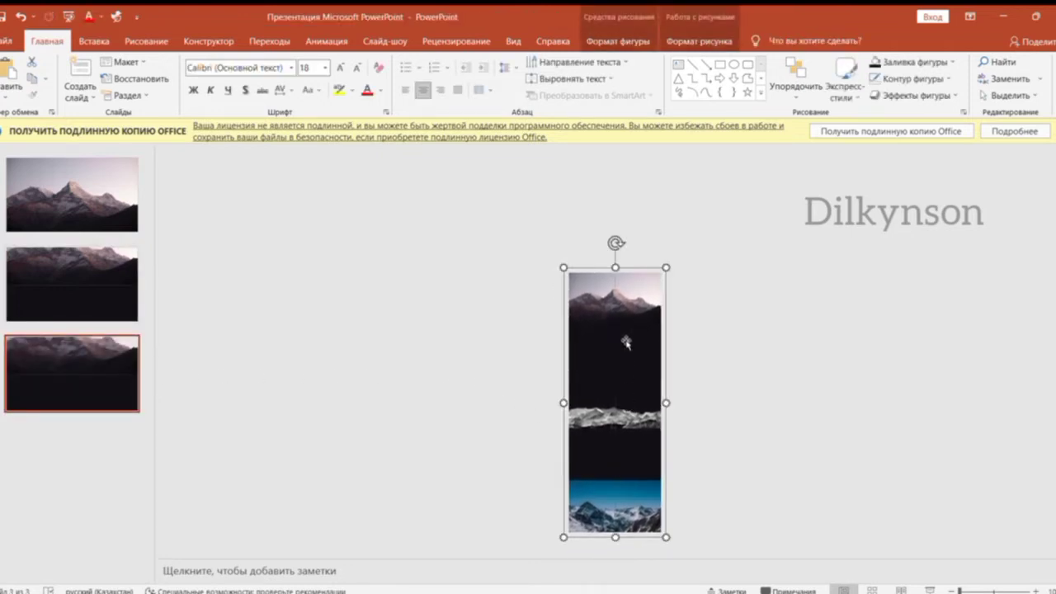
{"action": "left_click", "coordinate": [47, 366]}
{"action": "key", "text": "ctrl+d"}
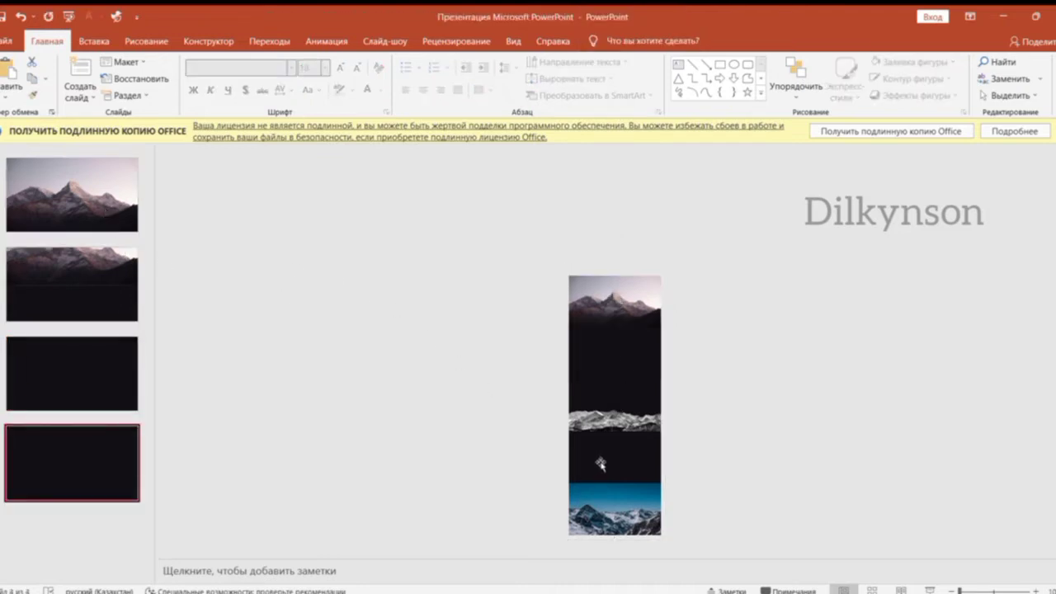
{"action": "mouse_move", "coordinate": [599, 465]}
{"action": "left_mouse_down"}
{"action": "mouse_move", "coordinate": [603, 424]}
{"action": "mouse_move", "coordinate": [603, 434]}
{"action": "left_mouse_up"}
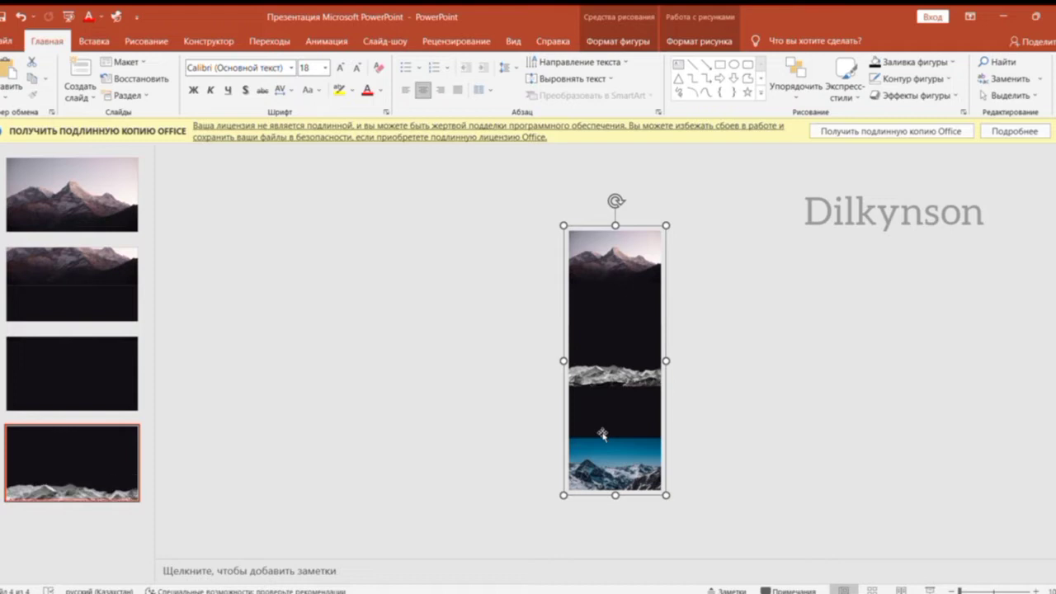
Step: Duplicate into slides 5 and 6, raising the mountain strip further on each
{"action": "left_click", "coordinate": [85, 451]}
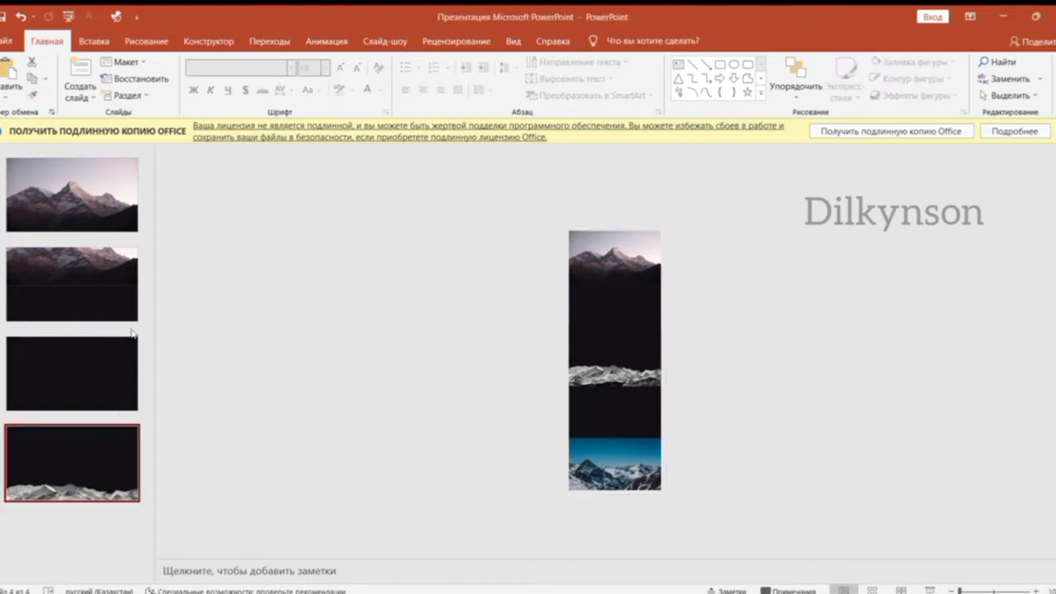
{"action": "key", "text": "ctrl+d"}
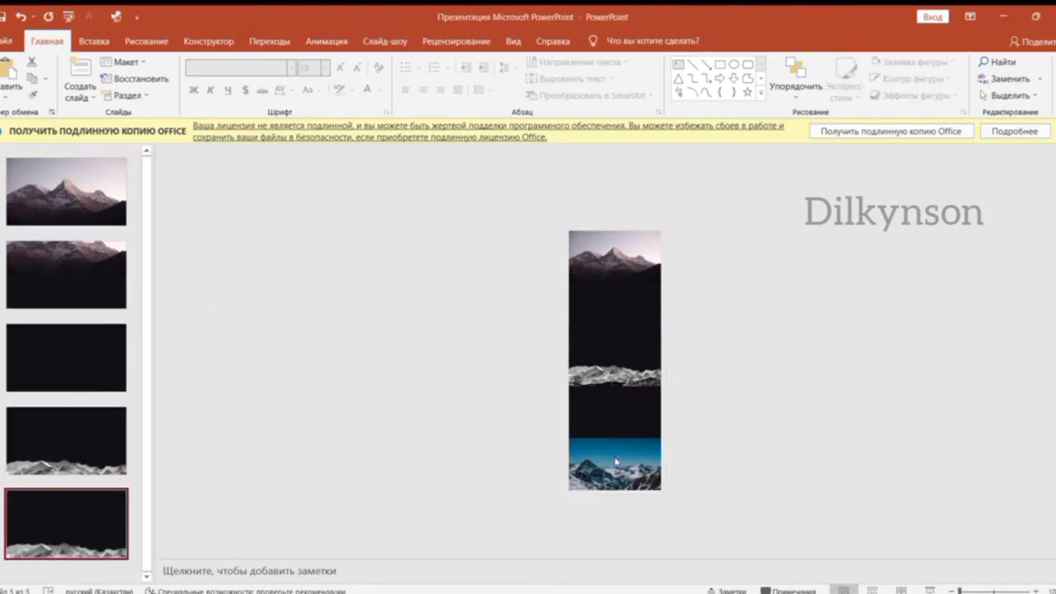
{"action": "mouse_move", "coordinate": [616, 462]}
{"action": "left_mouse_down"}
{"action": "mouse_move", "coordinate": [617, 443]}
{"action": "mouse_move", "coordinate": [617, 453]}
{"action": "left_mouse_up"}
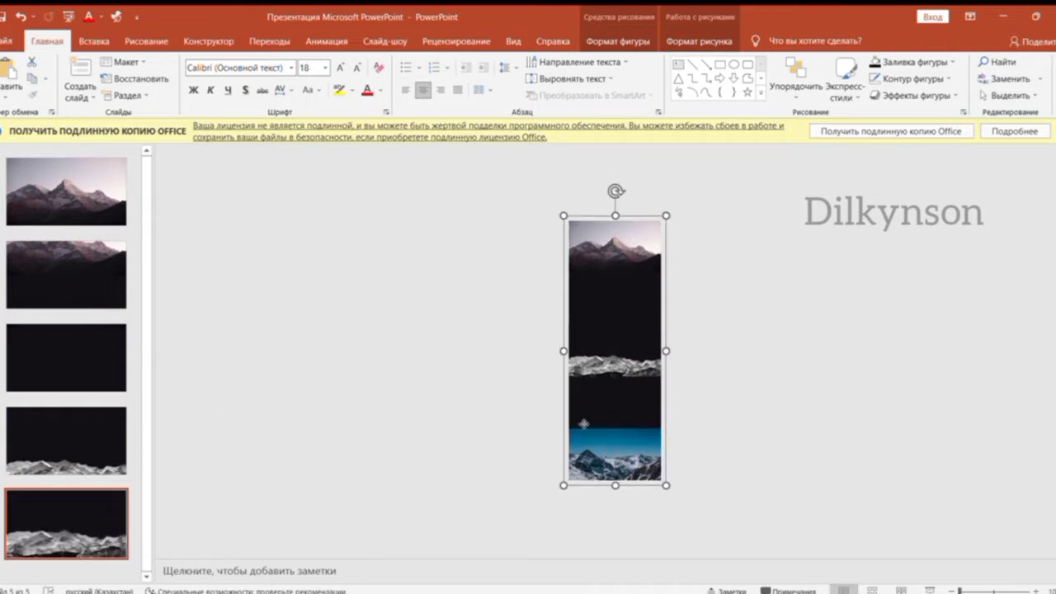
{"action": "left_click_drag", "start_coordinate": [583, 424], "coordinate": [582, 424]}
{"action": "left_click", "coordinate": [60, 507]}
{"action": "key", "text": "ctrl+d"}
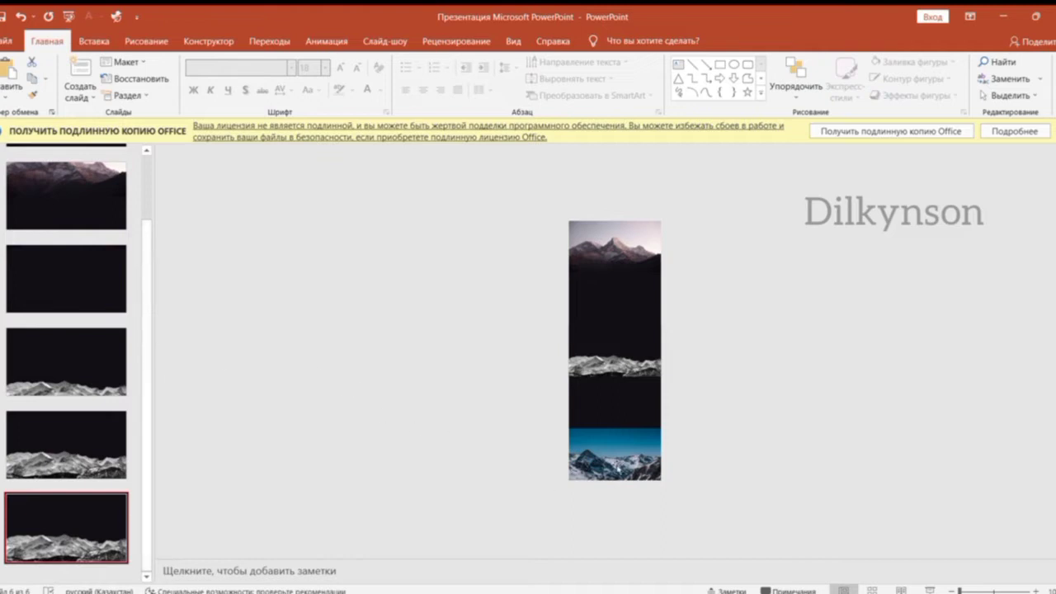
{"action": "left_click_drag", "start_coordinate": [613, 446], "coordinate": [612, 368]}
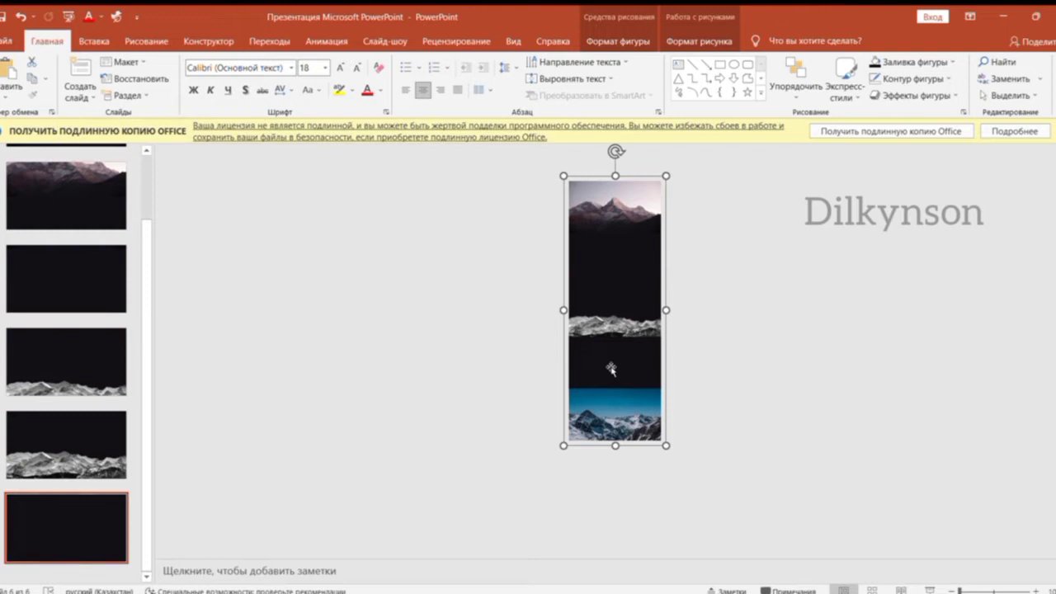
{"action": "left_click", "coordinate": [126, 505]}
Step: Create slides 7 and 8 with the strip repositioned, and darken the photo to −40% brightness, +40% contrast
{"action": "key", "text": "Return"}
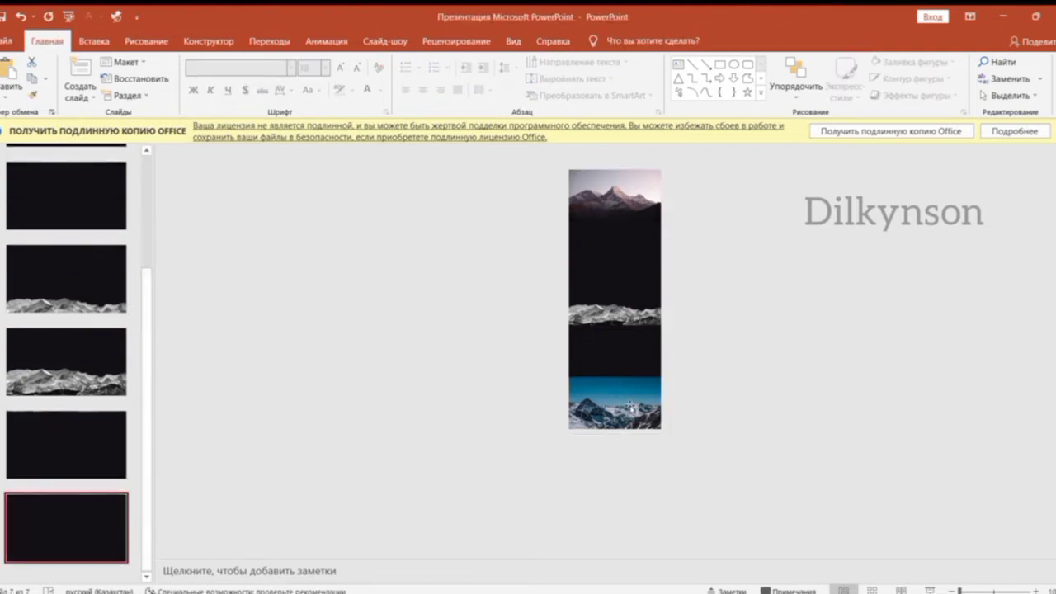
{"action": "left_click_drag", "start_coordinate": [616, 388], "coordinate": [615, 334]}
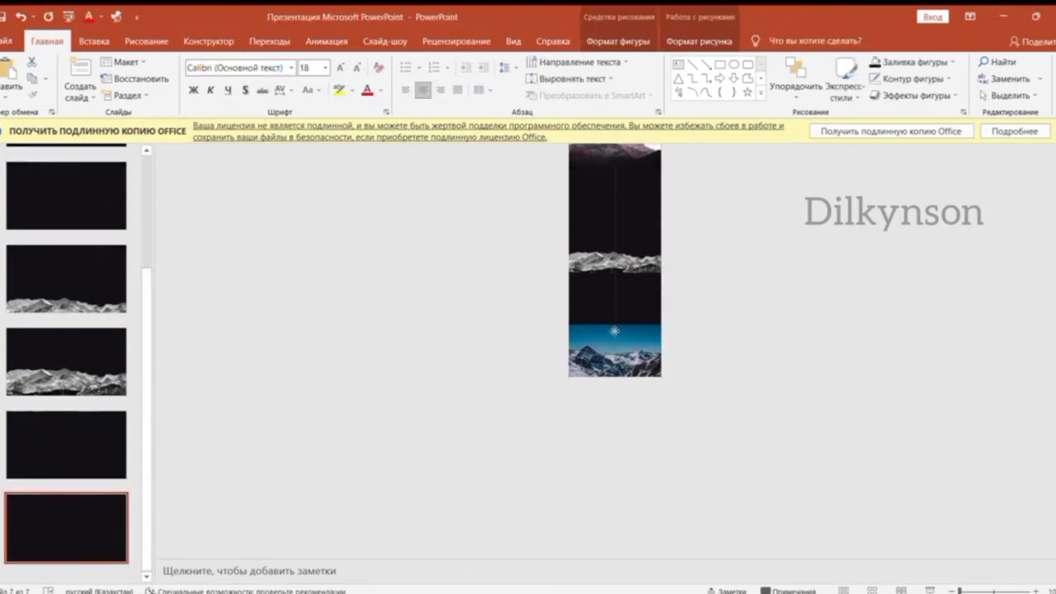
{"action": "left_click", "coordinate": [384, 431]}
{"action": "key", "text": "ctrl+d"}
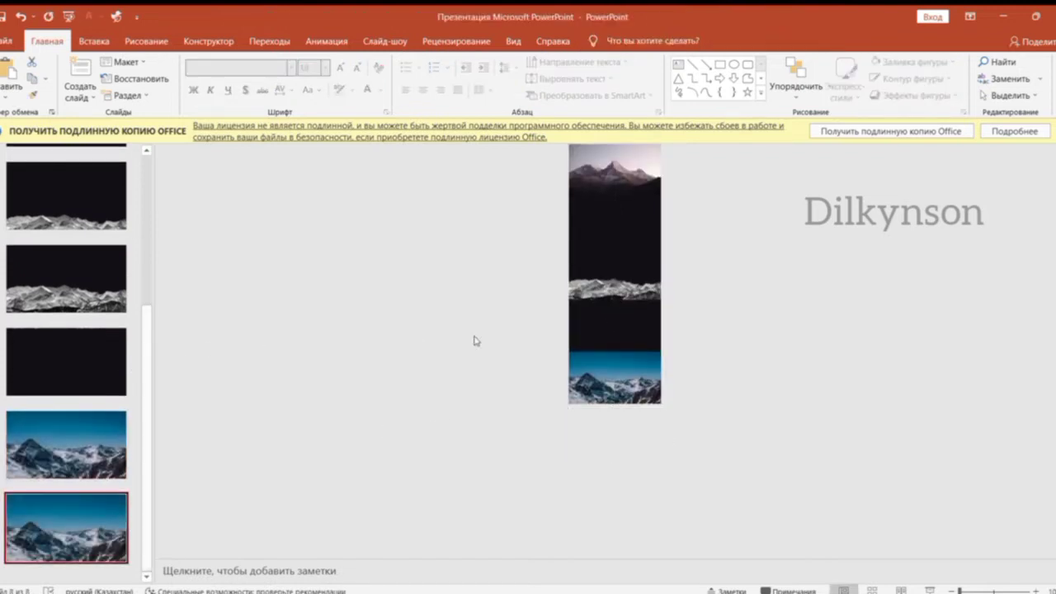
{"action": "left_click_drag", "start_coordinate": [638, 380], "coordinate": [636, 405]}
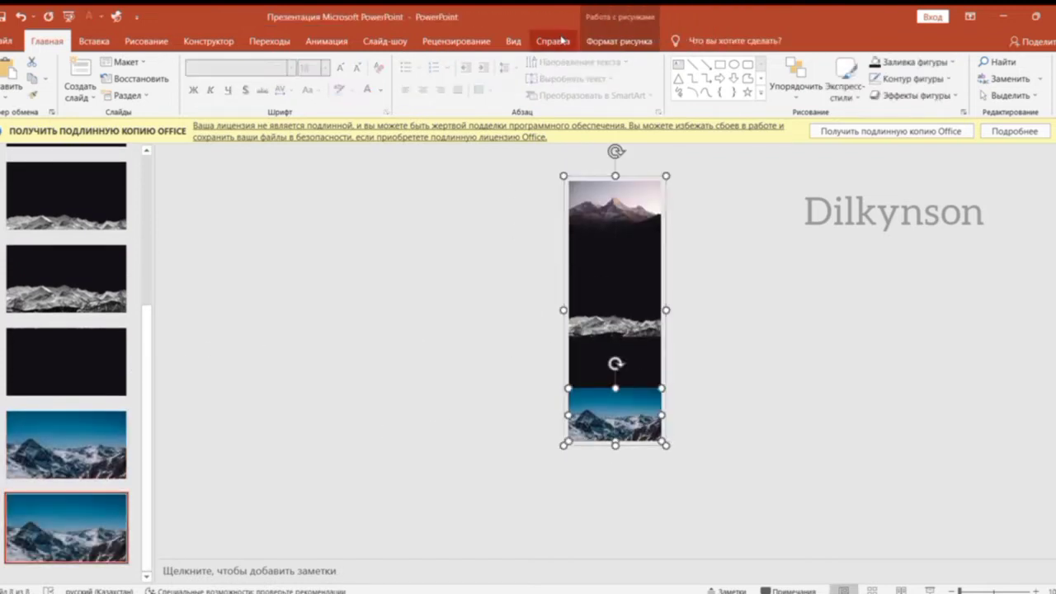
{"action": "left_click", "coordinate": [594, 33]}
{"action": "left_click", "coordinate": [47, 82]}
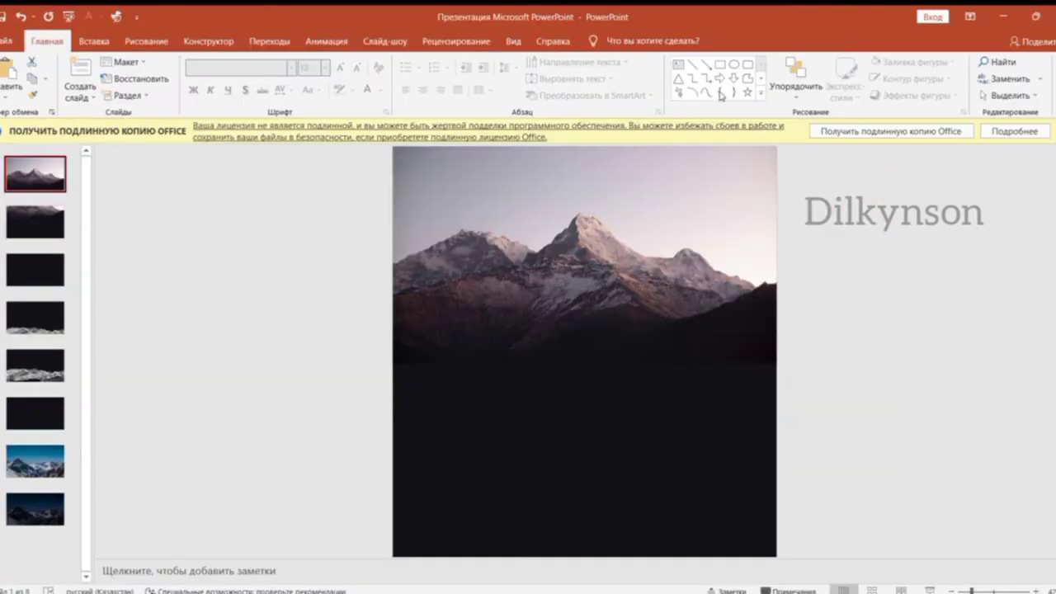
Step: Add a MOUNTAIN text box in white Eras Demi ITC at size 115
{"action": "left_click", "coordinate": [353, 222]}
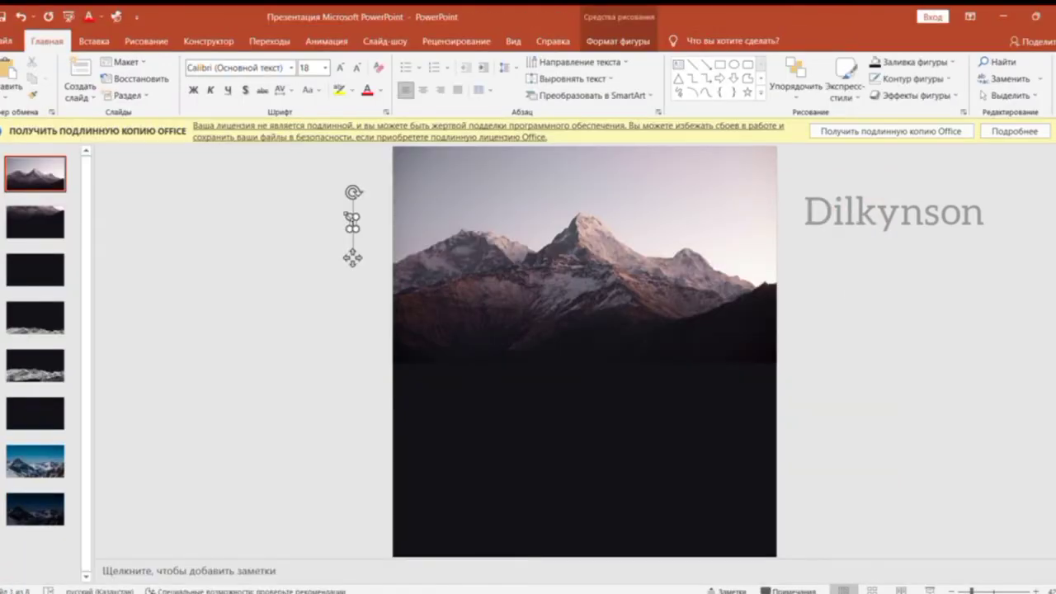
{"action": "type", "text": "MOUNTAIN"}
{"action": "type", "text": "N"}
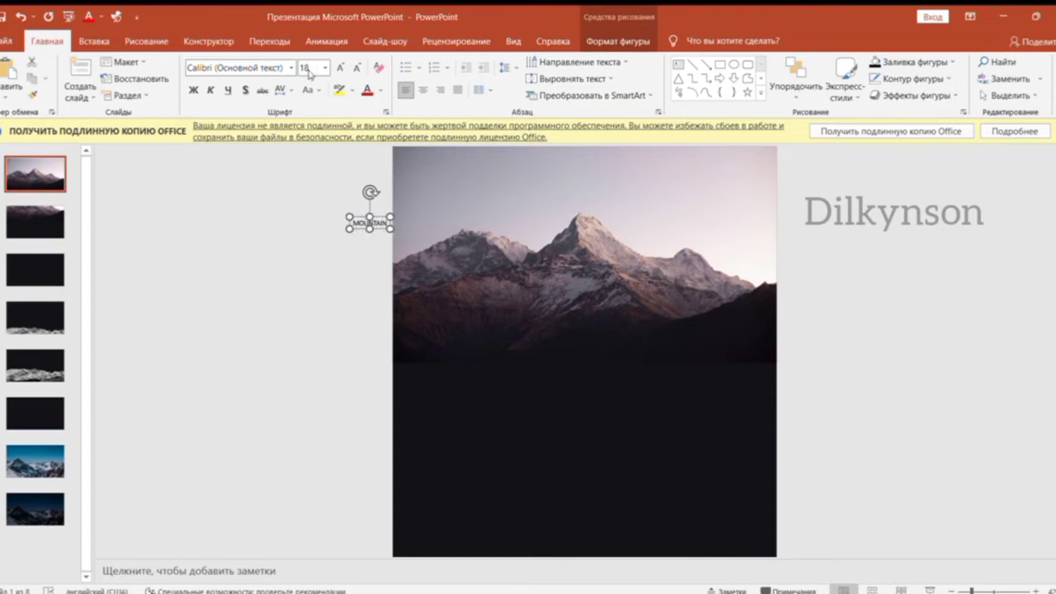
{"action": "left_click", "coordinate": [284, 67]}
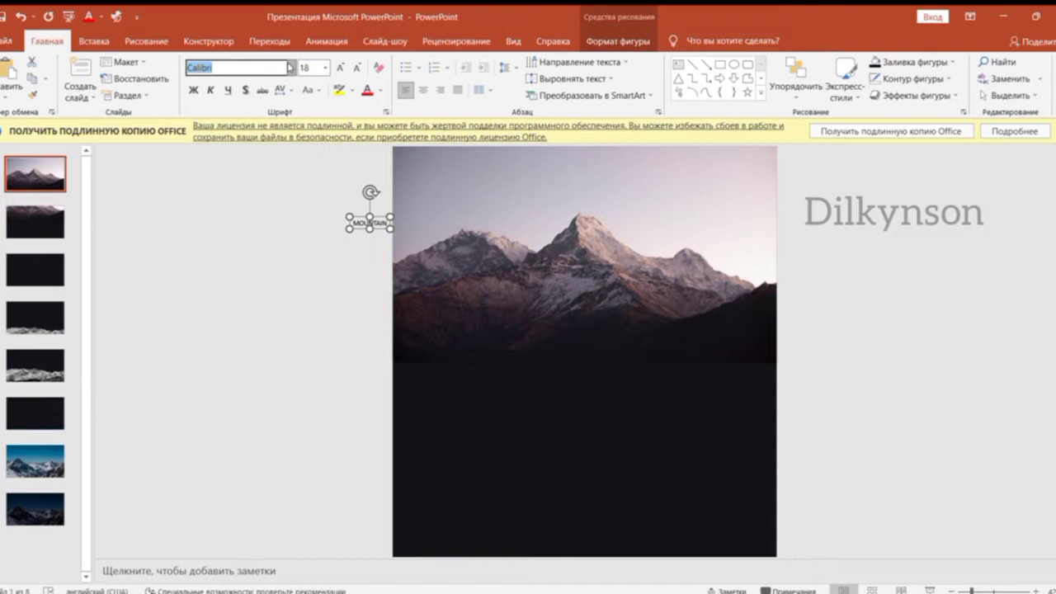
{"action": "type", "text": "Eras Demi ITC"}
{"action": "key", "text": "Return"}
{"action": "left_click", "coordinate": [379, 90]}
{"action": "left_click", "coordinate": [366, 121]}
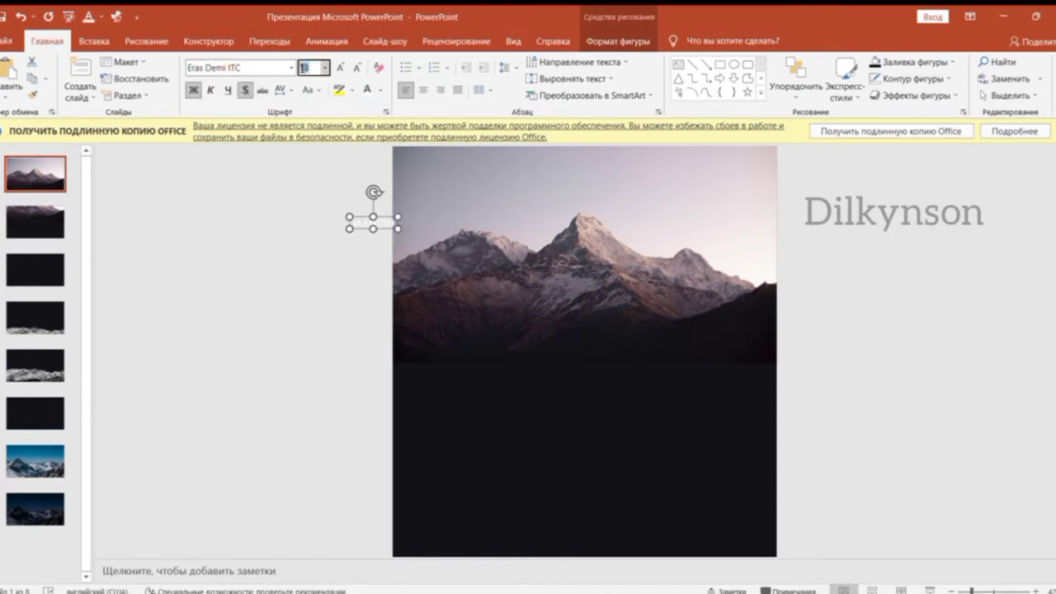
{"action": "key", "text": "Tab"}
{"action": "type", "text": "115"}
{"action": "left_click", "coordinate": [279, 215]}
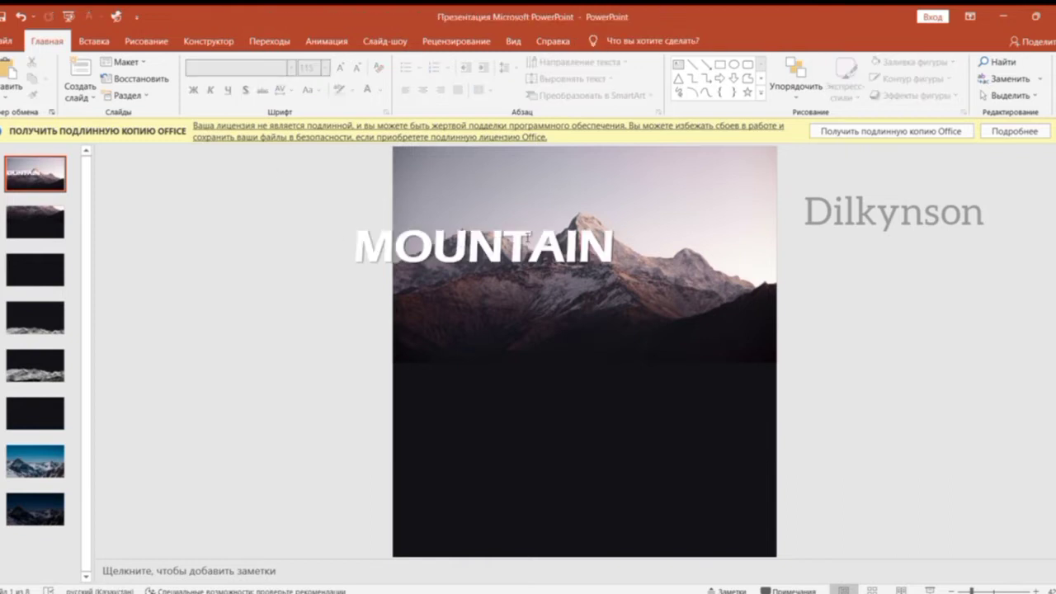
Step: Move the MOUNTAIN title onto the mountain photo, undoing an accidental picture move
{"action": "left_click", "coordinate": [528, 235]}
{"action": "left_click_drag", "start_coordinate": [535, 214], "coordinate": [561, 213]}
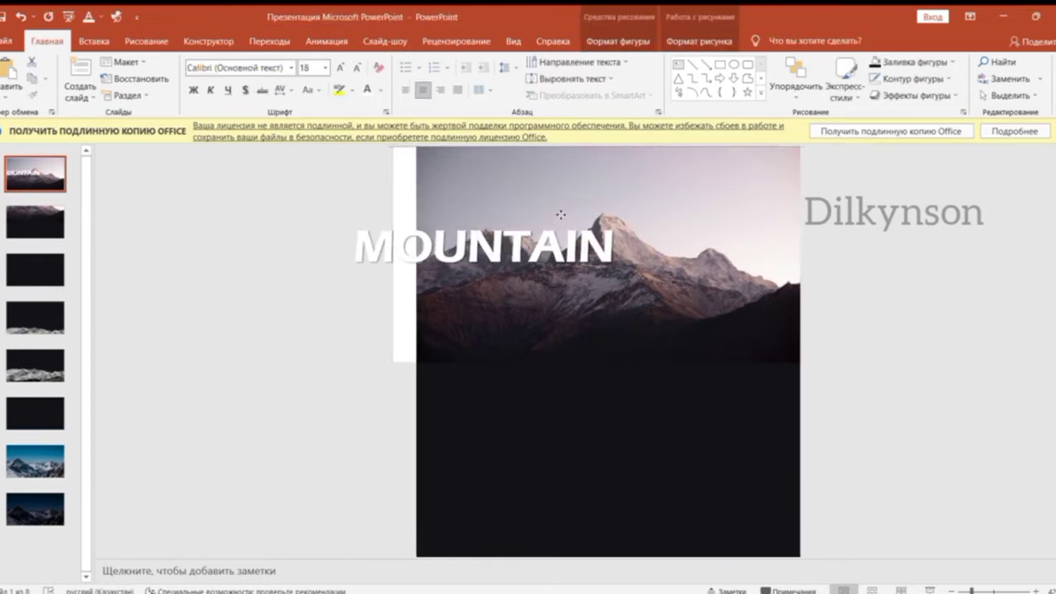
{"action": "left_click", "coordinate": [18, 16]}
{"action": "left_click", "coordinate": [357, 245]}
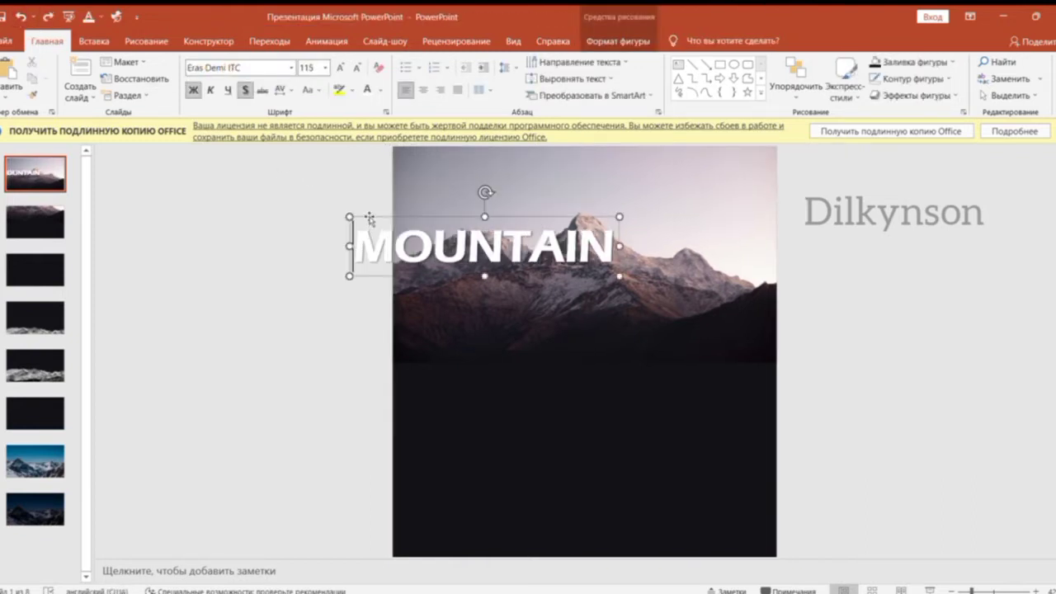
{"action": "left_click_drag", "start_coordinate": [370, 219], "coordinate": [473, 206]}
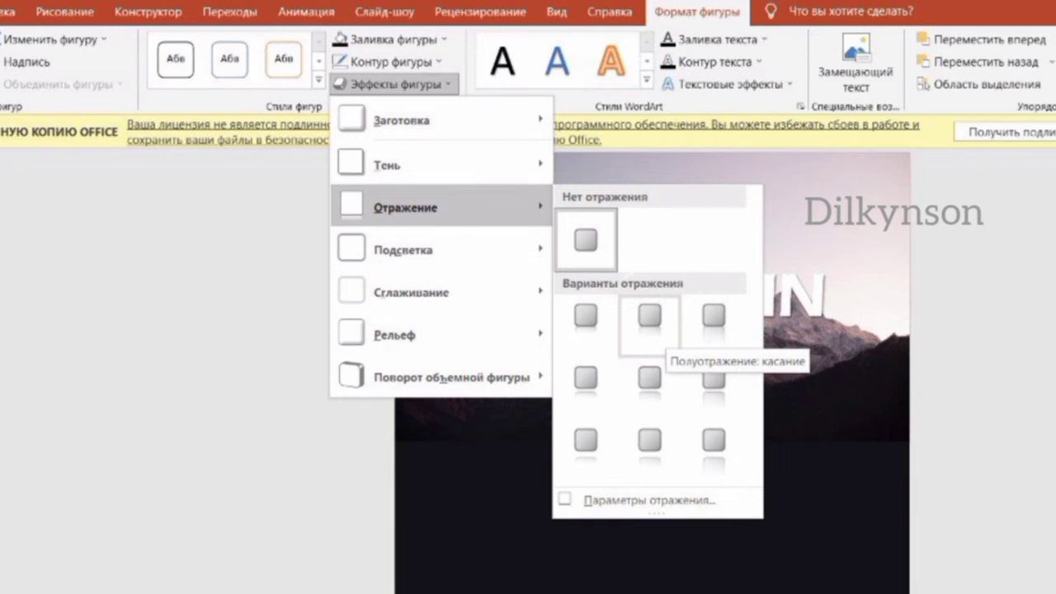
Step: Paste the MOUNTAIN title at slide 2's top edge, then paste the small mountain photo
{"action": "key", "text": "Page_Down"}
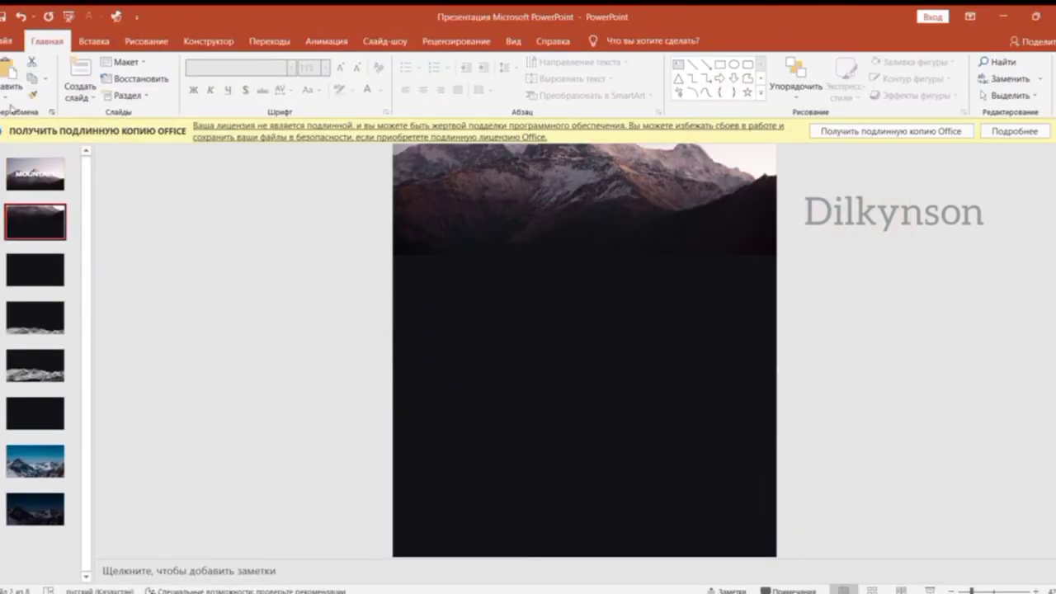
{"action": "left_click", "coordinate": [4, 59]}
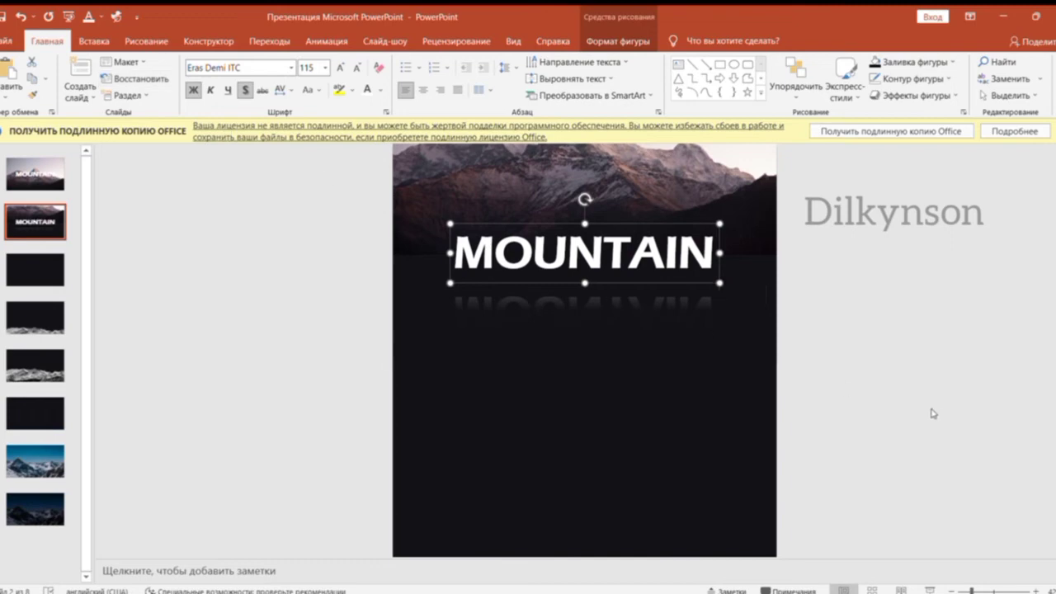
{"action": "key", "text": "Up"}
{"action": "key", "text": "Up"}
{"action": "key", "text": "Up"}
{"action": "key", "text": "Up"}
{"action": "key", "text": "Up"}
{"action": "key", "text": "Up"}
{"action": "key", "text": "Up"}
{"action": "key", "text": "Up"}
{"action": "key", "text": "Up"}
{"action": "key", "text": "Up"}
{"action": "key", "text": "Up"}
{"action": "key", "text": "Up"}
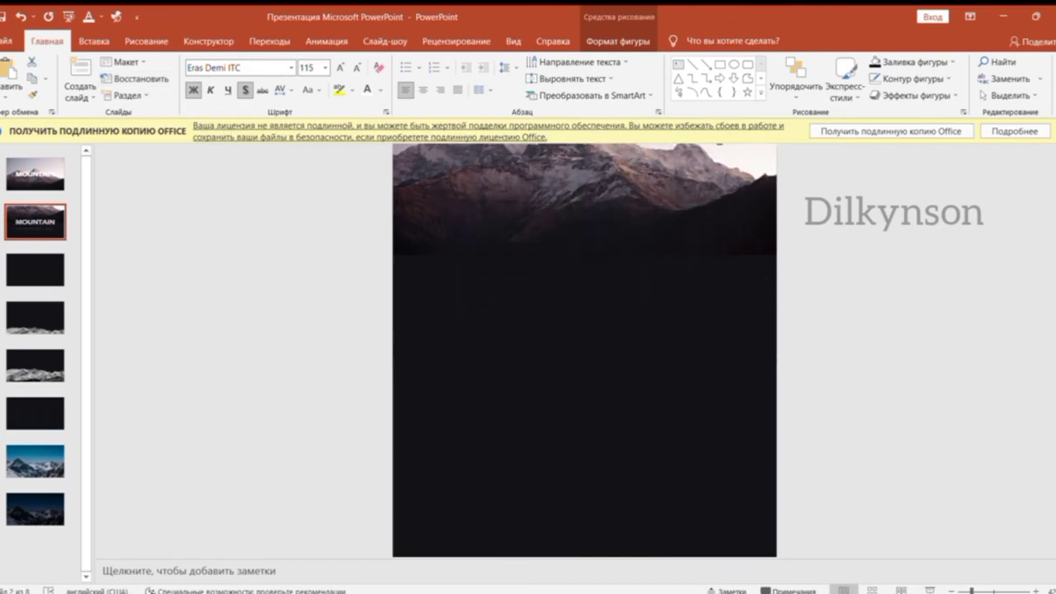
{"action": "left_click", "coordinate": [961, 591]}
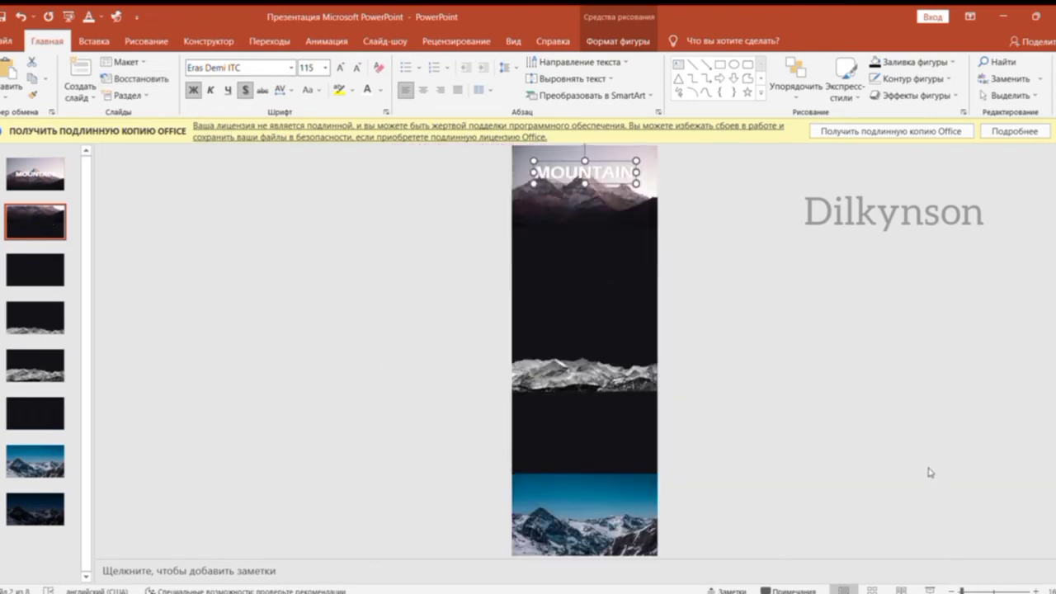
{"action": "key", "text": "Up"}
{"action": "key", "text": "Up"}
{"action": "key", "text": "Up"}
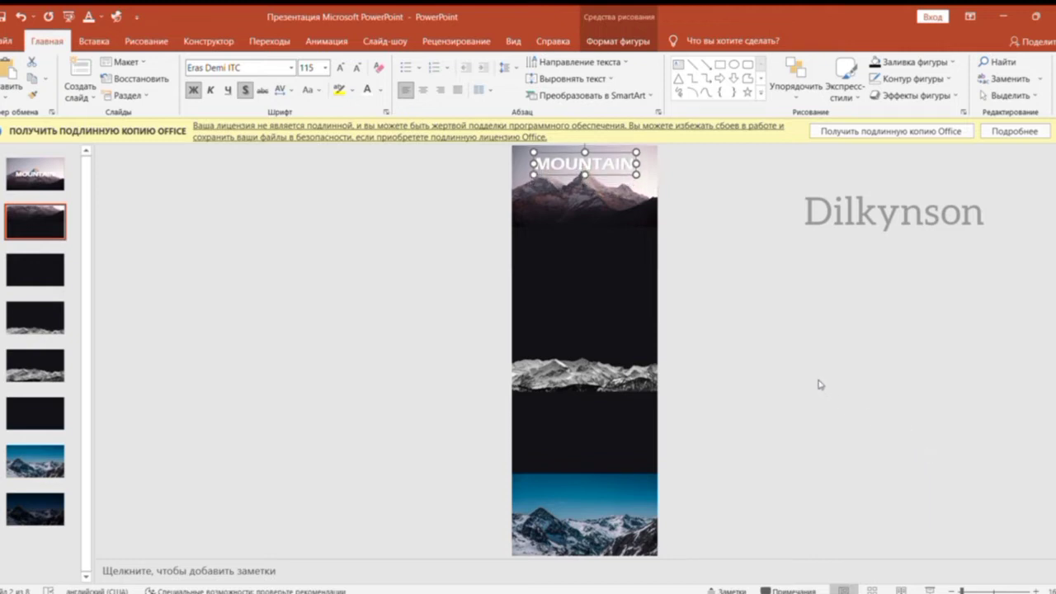
{"action": "key", "text": "Escape"}
{"action": "key", "text": "ctrl+v"}
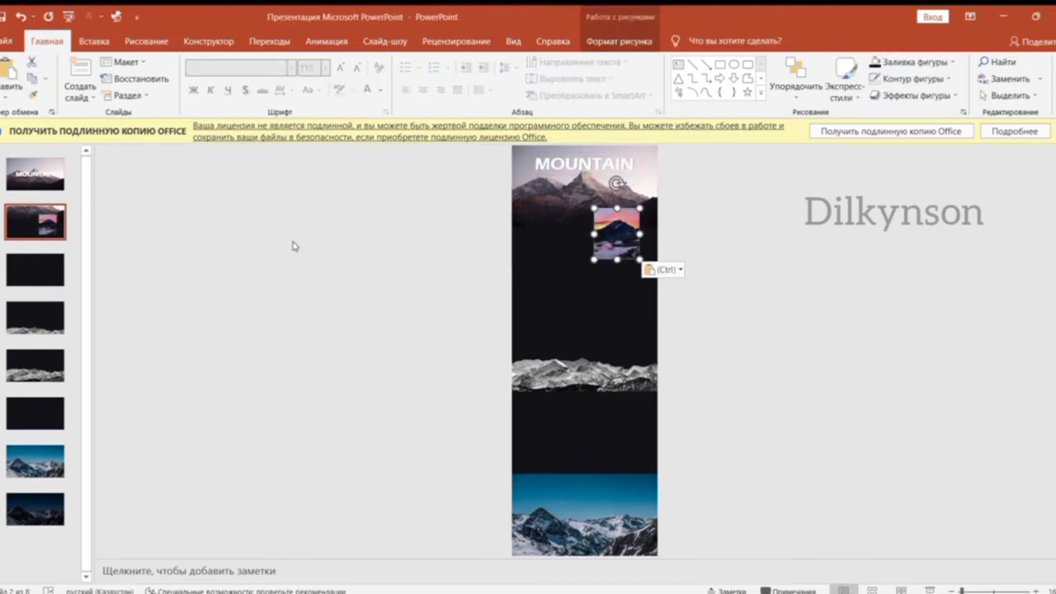
Step: Copy the ADD YOUR TITLE article and small photo onto slide 1, arranged lower on the slide
{"action": "left_click_drag", "start_coordinate": [755, 306], "coordinate": [492, 188]}
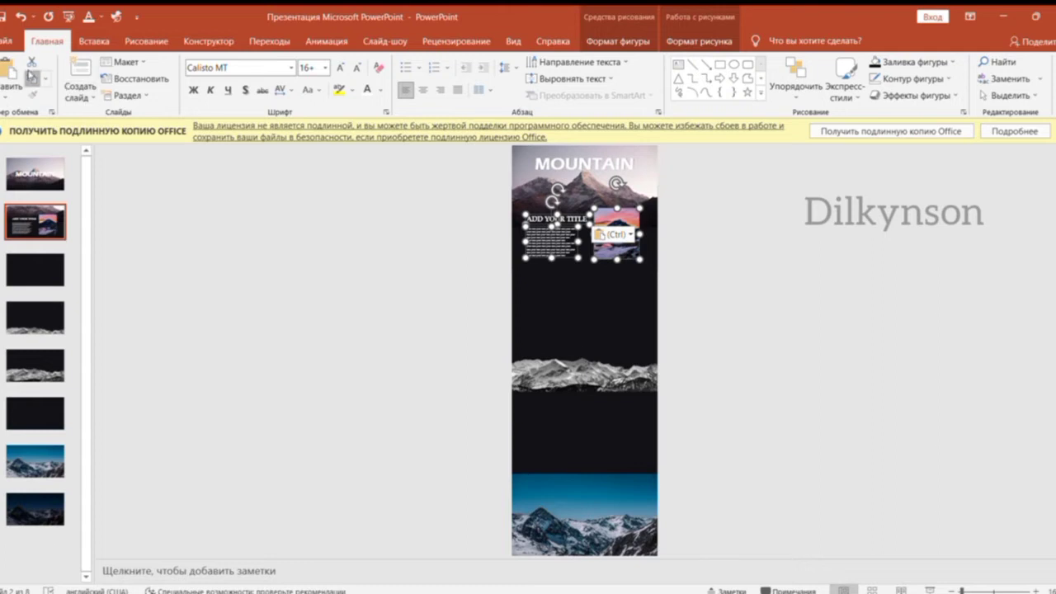
{"action": "left_click", "coordinate": [31, 75]}
{"action": "left_click", "coordinate": [34, 173]}
{"action": "left_click", "coordinate": [10, 71]}
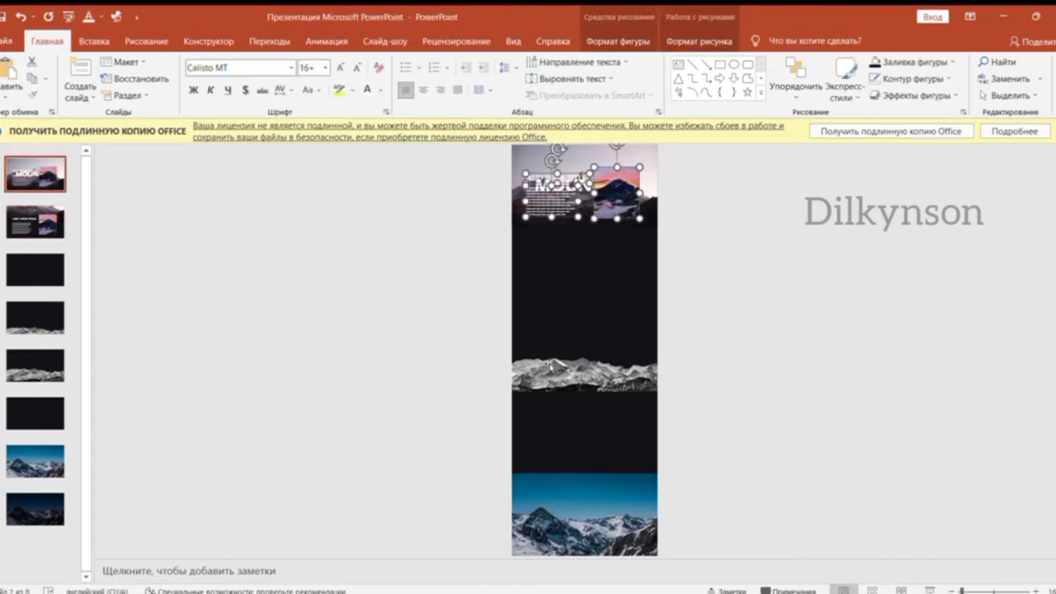
{"action": "key", "text": "Down"}
{"action": "key", "text": "Down"}
{"action": "key", "text": "Down"}
{"action": "left_click", "coordinate": [731, 290]}
{"action": "left_click", "coordinate": [522, 297]}
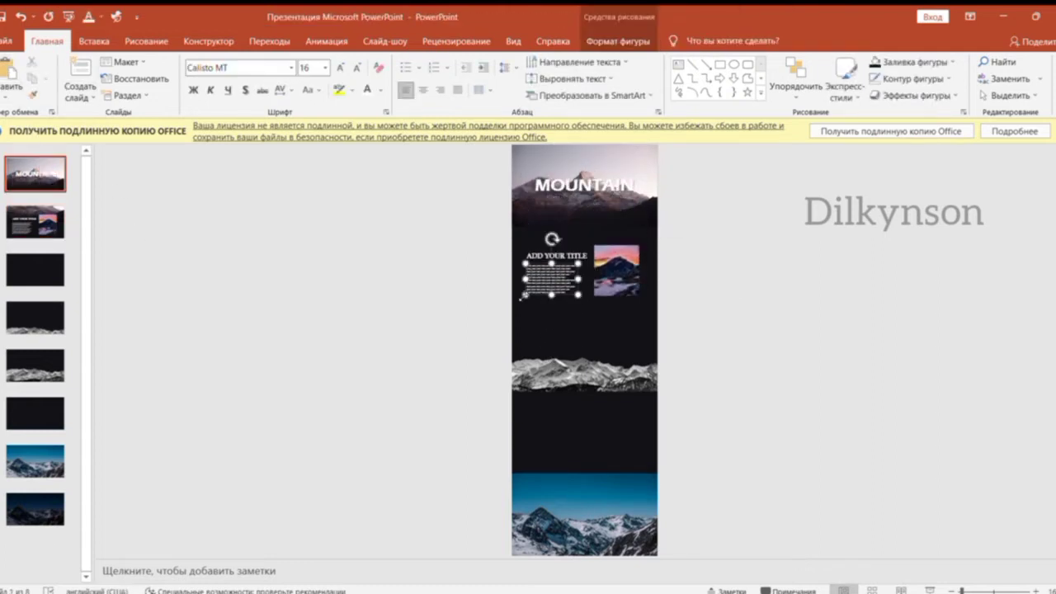
{"action": "key", "text": "Down"}
{"action": "key", "text": "Down"}
{"action": "key", "text": "Down"}
{"action": "key", "text": "Down"}
{"action": "key", "text": "Down"}
{"action": "key", "text": "Down"}
{"action": "left_click", "coordinate": [589, 259]}
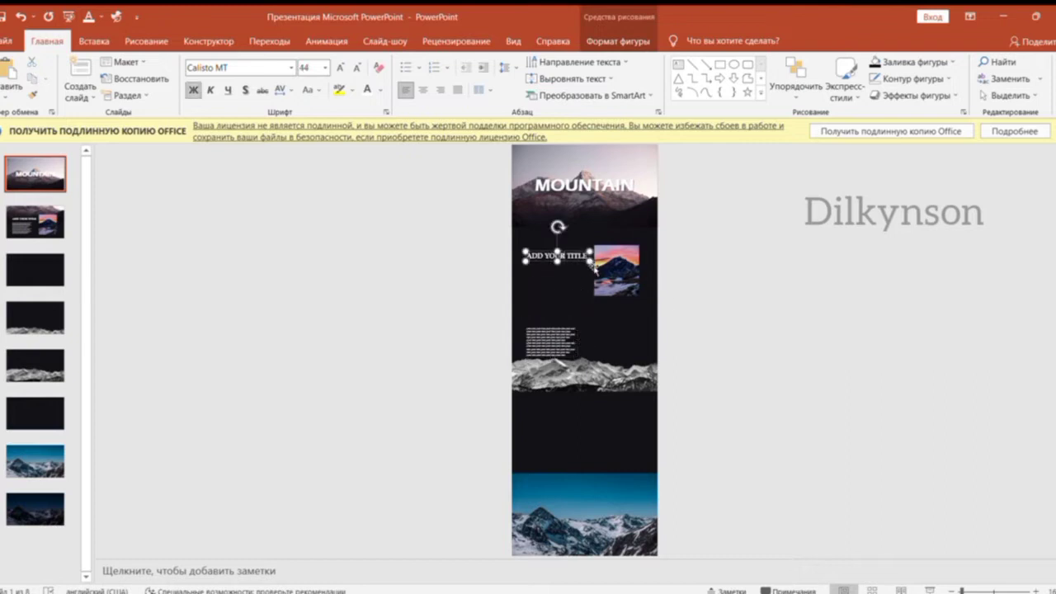
{"action": "key", "text": "Down"}
{"action": "key", "text": "Down"}
{"action": "key", "text": "Down"}
{"action": "key", "text": "Down"}
{"action": "key", "text": "Down"}
{"action": "key", "text": "Down"}
{"action": "left_click", "coordinate": [771, 312]}
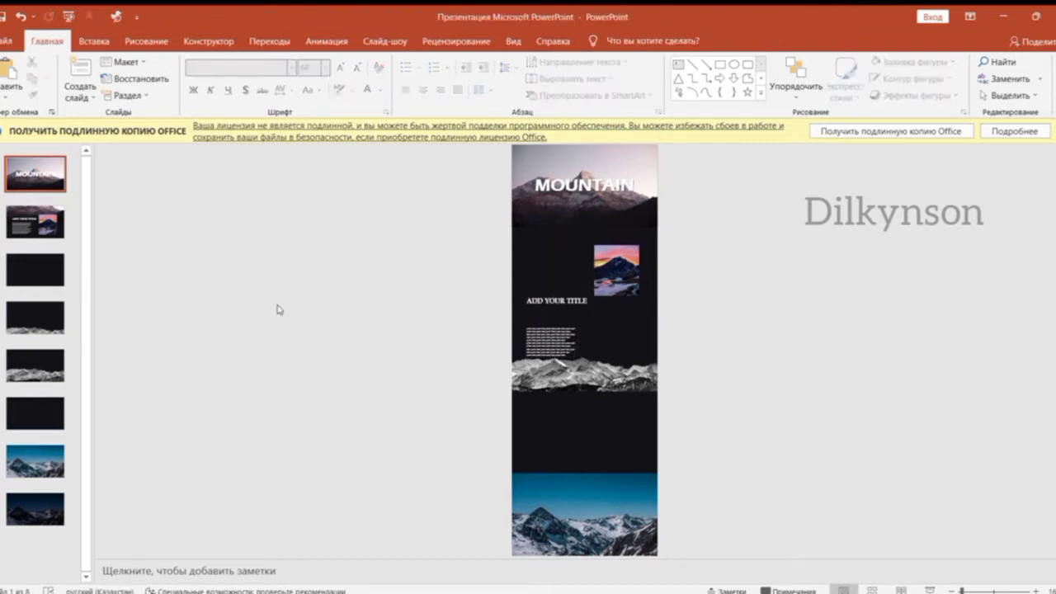
Step: Paste the article and photo onto slide 3, nudged up to the top edge
{"action": "left_click", "coordinate": [50, 270]}
{"action": "key", "text": "ctrl+v"}
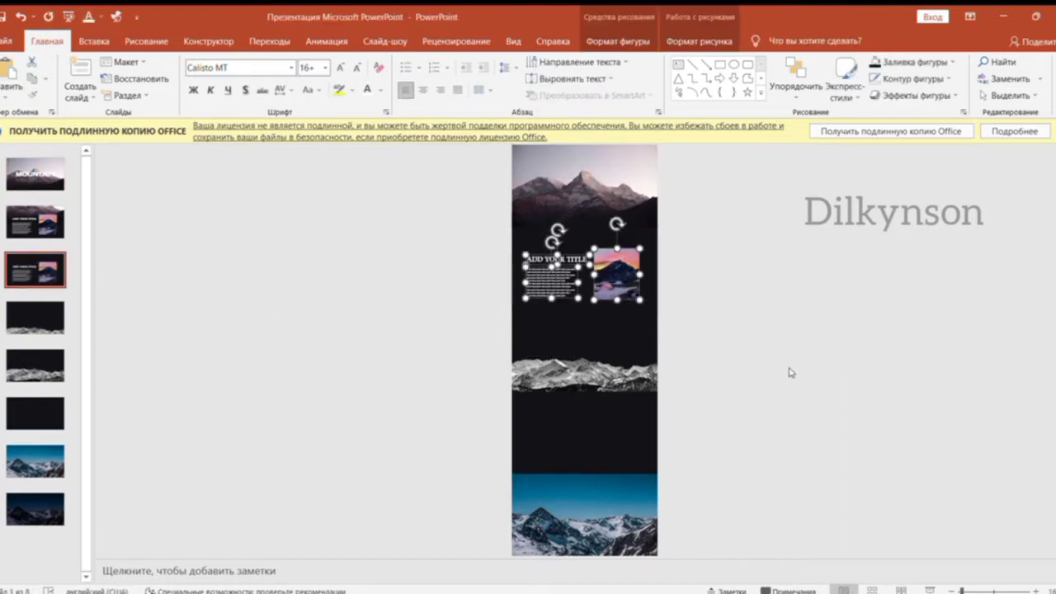
{"action": "key", "text": "Up"}
{"action": "key", "text": "Up"}
{"action": "key", "text": "Up"}
{"action": "key", "text": "Up"}
{"action": "key", "text": "Up"}
{"action": "key", "text": "Up"}
{"action": "key", "text": "Up"}
{"action": "key", "text": "Up"}
{"action": "key", "text": "Up"}
{"action": "left_click", "coordinate": [830, 386]}
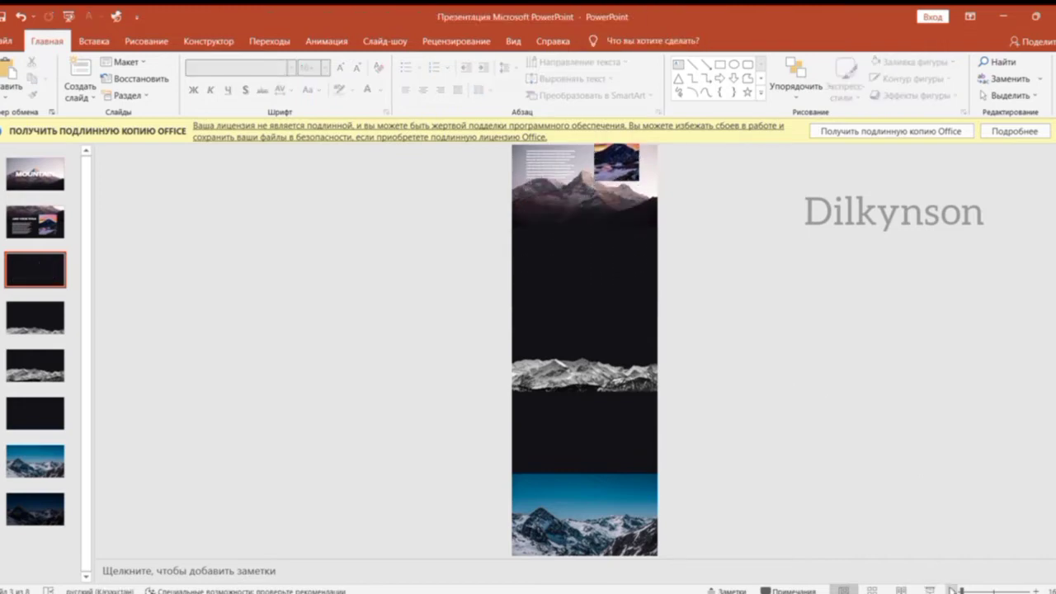
Step: Nudge the leftover title and small photo upward off slide 3
{"action": "left_click", "coordinate": [950, 589]}
{"action": "left_click", "coordinate": [575, 228]}
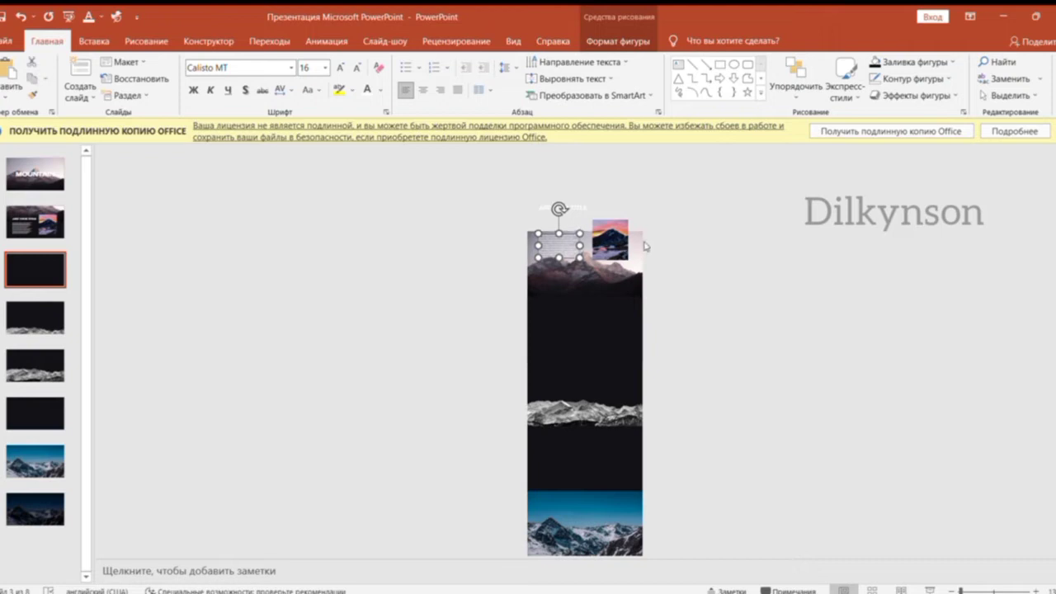
{"action": "left_click", "coordinate": [610, 239]}
{"action": "key", "text": "Up"}
{"action": "key", "text": "Up"}
{"action": "key", "text": "Up"}
{"action": "key", "text": "Up"}
{"action": "key", "text": "Up"}
{"action": "key", "text": "Up"}
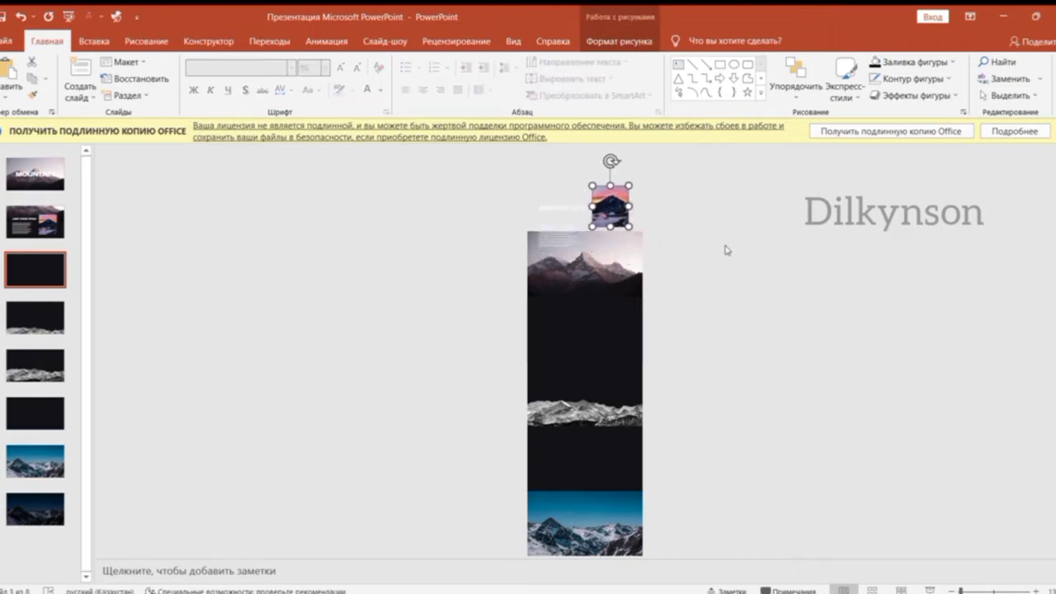
{"action": "left_click", "coordinate": [723, 248]}
{"action": "scroll", "coordinate": [922, 303], "scroll_direction": "up", "scroll_amount": 3}
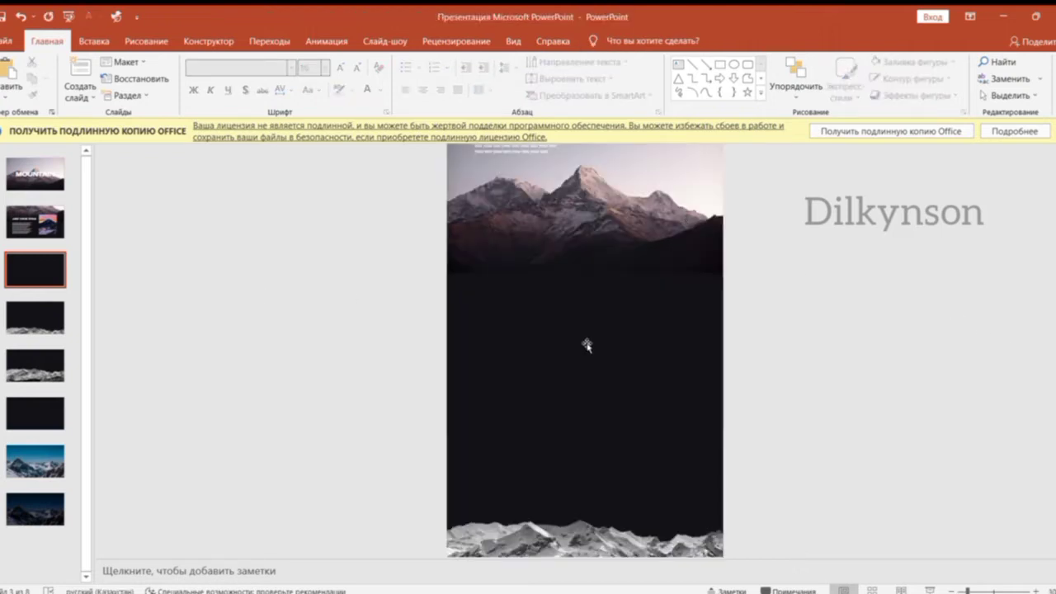
Step: Paste the large pink mountain photo and the Title here heading with body text onto slide 3
{"action": "key", "text": "ctrl+v"}
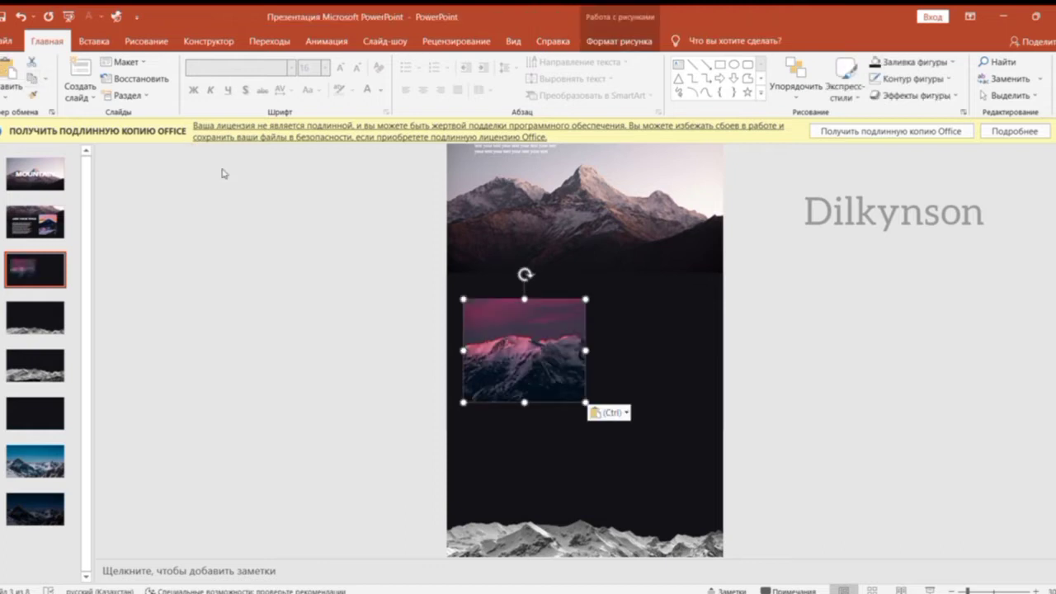
{"action": "key", "text": "ctrl+v"}
{"action": "left_click", "coordinate": [916, 369]}
{"action": "left_click", "coordinate": [693, 66]}
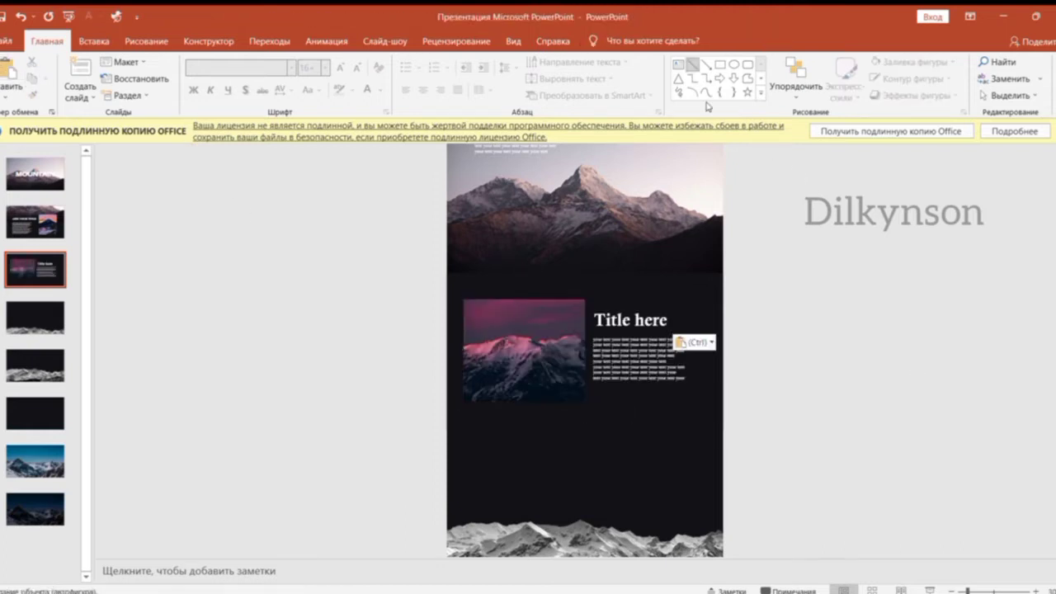
{"action": "left_click", "coordinate": [972, 586]}
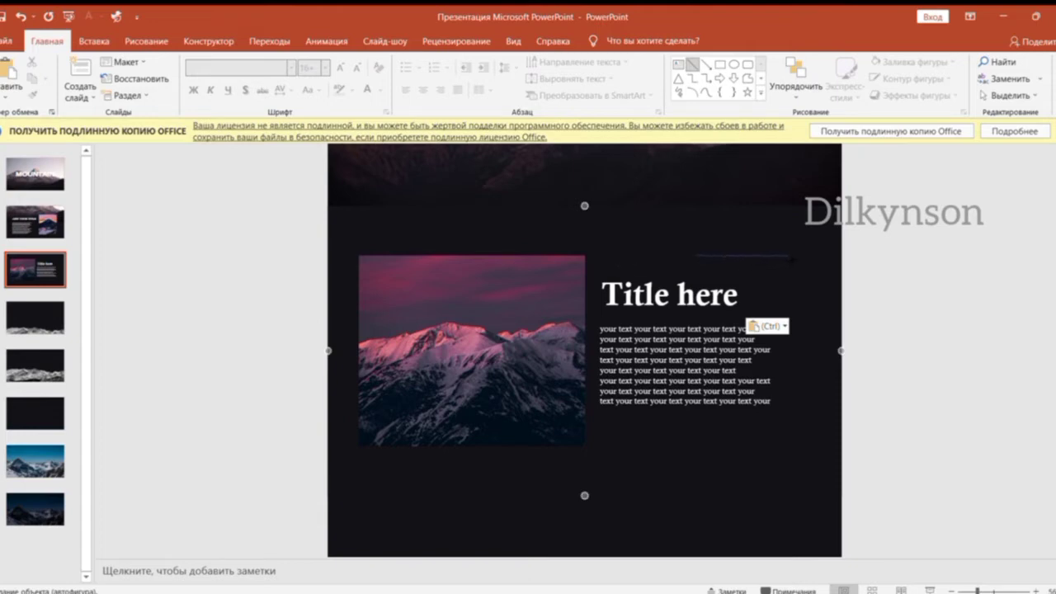
Step: Draw a short line above Title here and colour it pink from the mountain photo
{"action": "left_click_drag", "start_coordinate": [793, 258], "coordinate": [792, 256]}
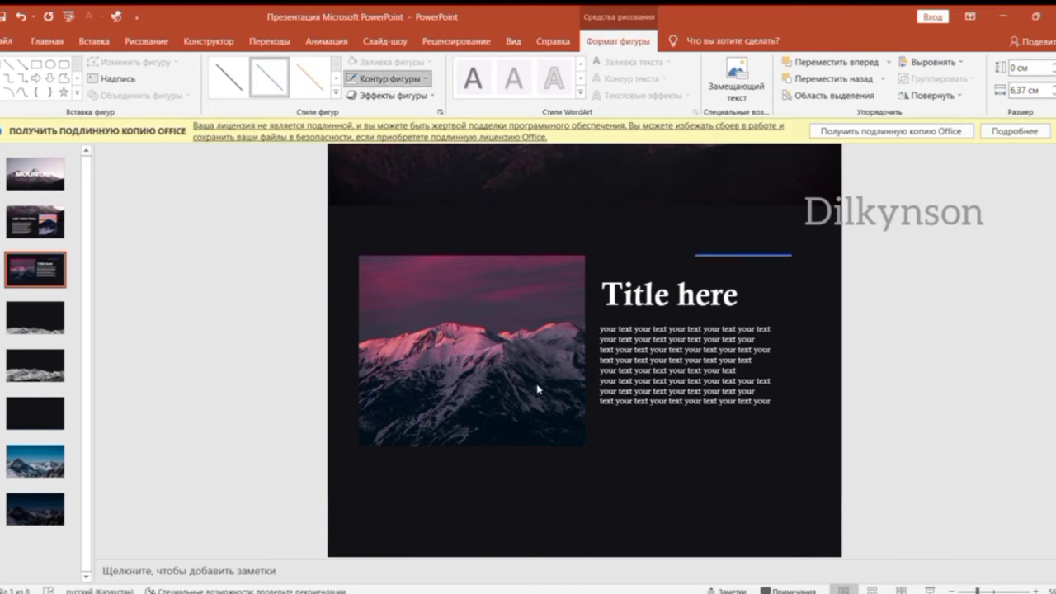
{"action": "left_click", "coordinate": [365, 78]}
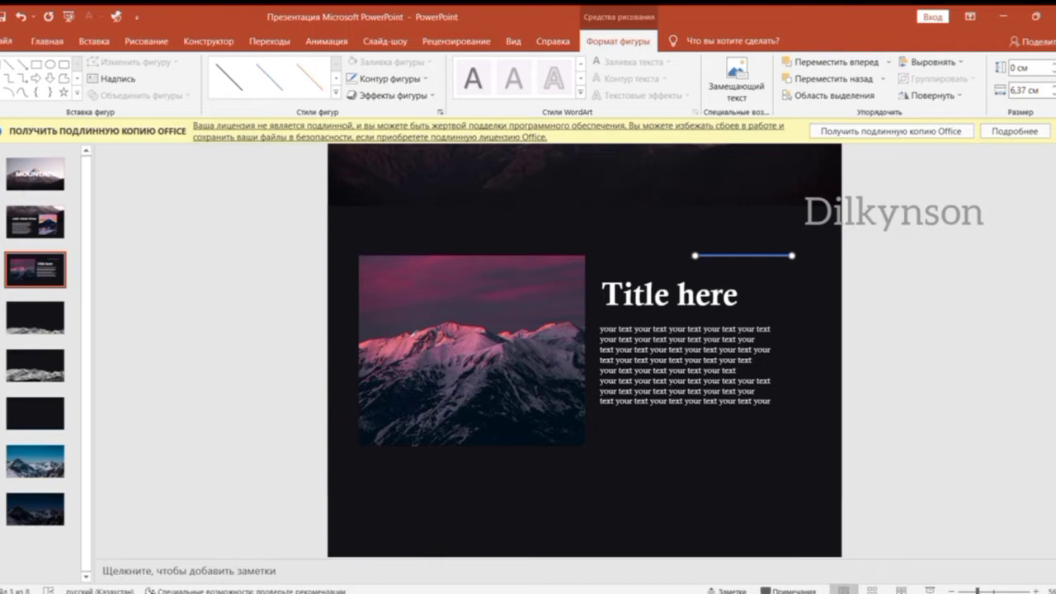
{"action": "left_click", "coordinate": [413, 339]}
Step: Copy the pink line below the body text and as a vertical line on the right
{"action": "left_click_drag", "start_coordinate": [745, 259], "coordinate": [734, 440]}
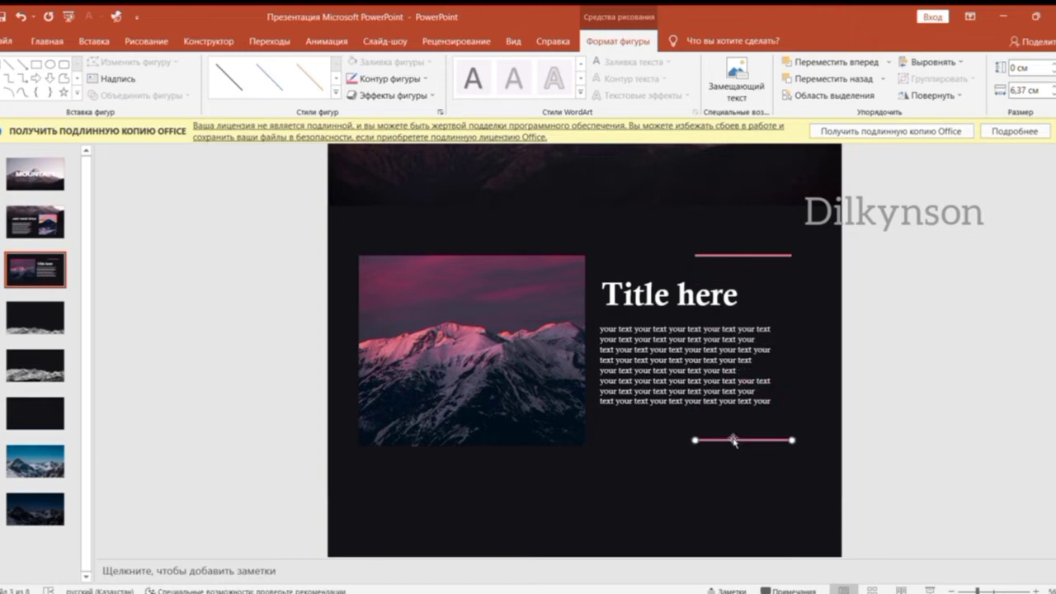
{"action": "left_click", "coordinate": [909, 370]}
{"action": "left_click", "coordinate": [745, 438]}
{"action": "mouse_move", "coordinate": [751, 446]}
{"action": "left_mouse_down"}
{"action": "mouse_move", "coordinate": [747, 472]}
{"action": "mouse_move", "coordinate": [798, 381]}
{"action": "mouse_move", "coordinate": [787, 295]}
{"action": "left_mouse_up"}
{"action": "left_click_drag", "start_coordinate": [792, 405], "coordinate": [792, 418]}
{"action": "left_click", "coordinate": [794, 419]}
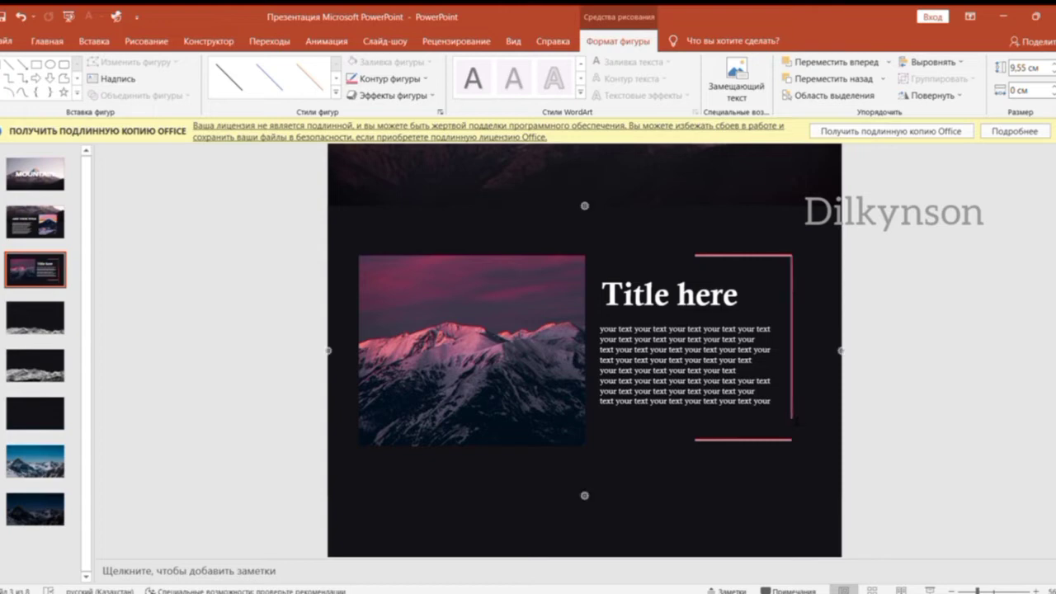
Step: Group the three pink lines into one bracket and shift it slightly up and right
{"action": "left_click", "coordinate": [888, 412]}
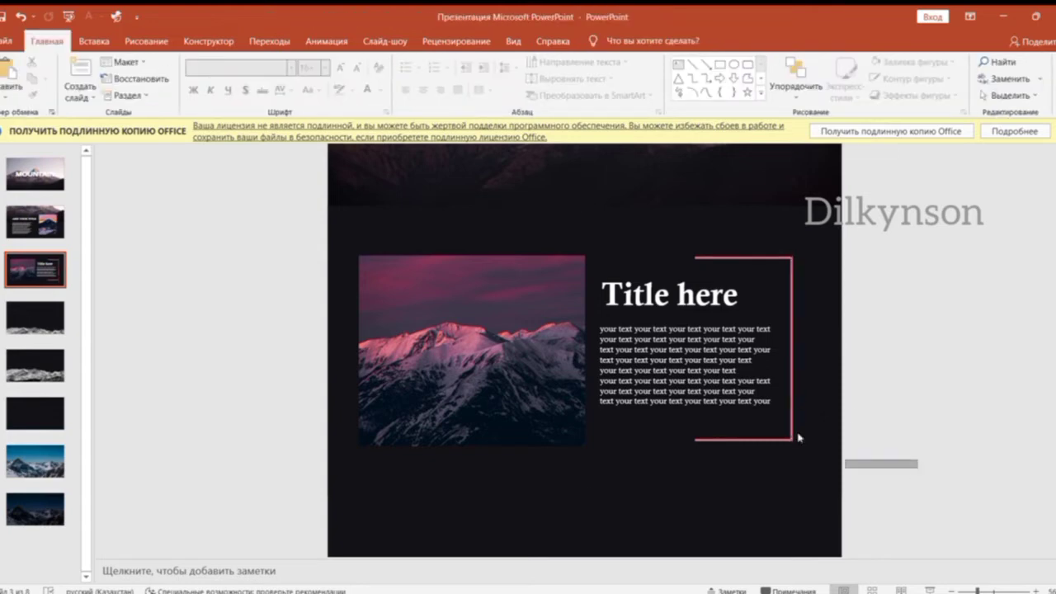
{"action": "mouse_move", "coordinate": [917, 468]}
{"action": "left_mouse_down"}
{"action": "mouse_move", "coordinate": [660, 190]}
{"action": "mouse_move", "coordinate": [666, 196]}
{"action": "left_mouse_up"}
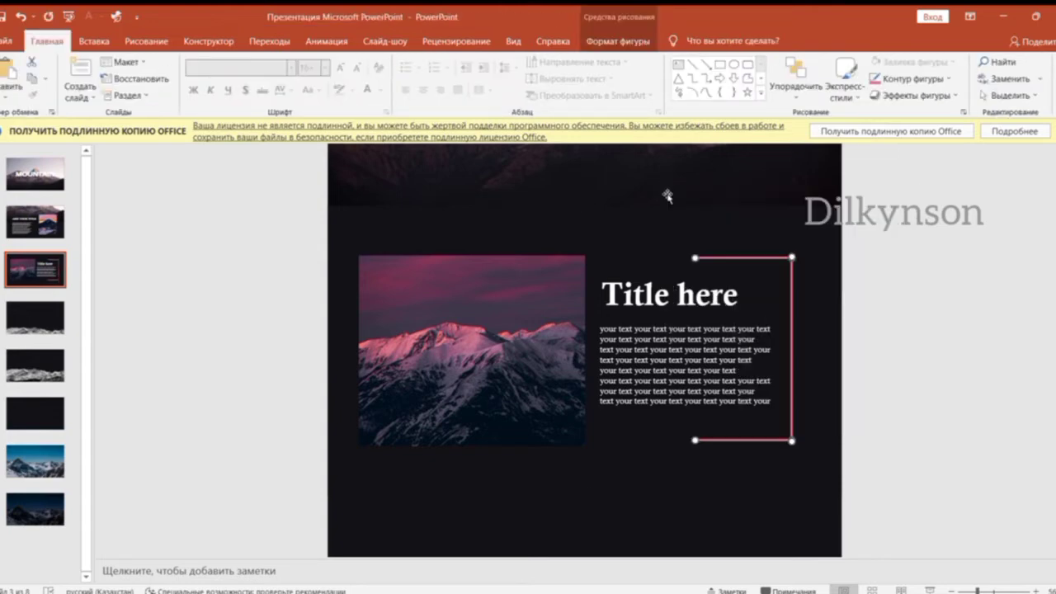
{"action": "left_click", "coordinate": [618, 42]}
{"action": "left_click", "coordinate": [914, 80]}
{"action": "left_click", "coordinate": [928, 114]}
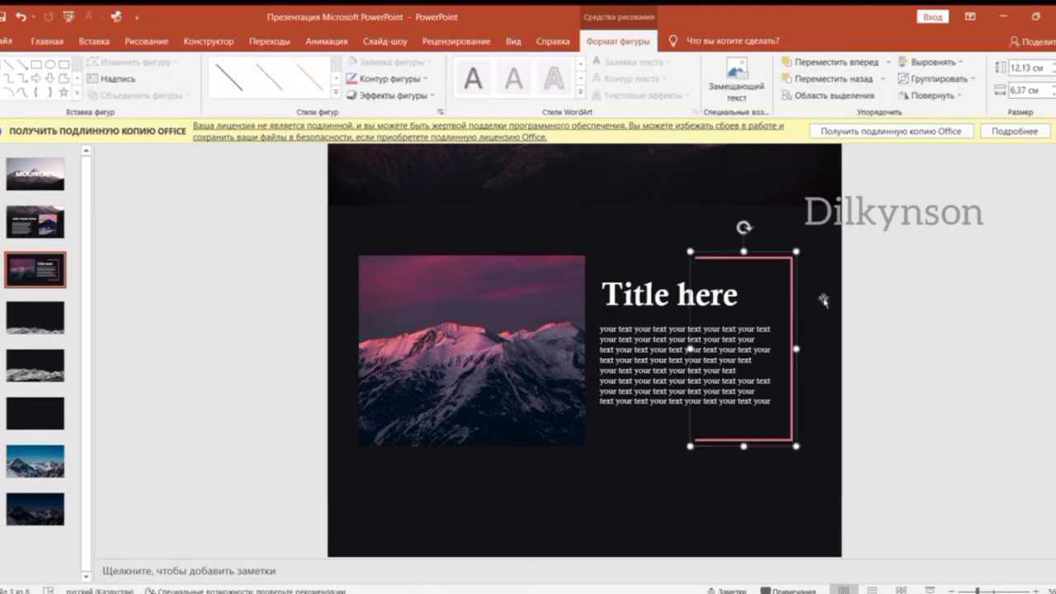
{"action": "left_click_drag", "start_coordinate": [789, 319], "coordinate": [797, 311]}
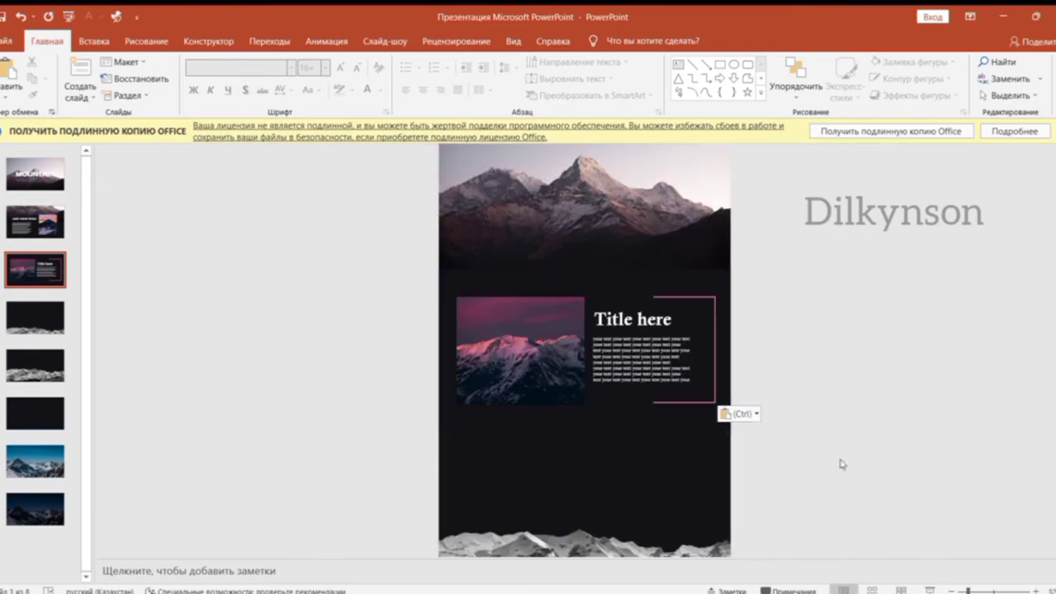
Step: Copy the photo, text and bracket block and paste it on slide 2 below ADD YOUR TITLE
{"action": "left_click_drag", "start_coordinate": [804, 448], "coordinate": [440, 260]}
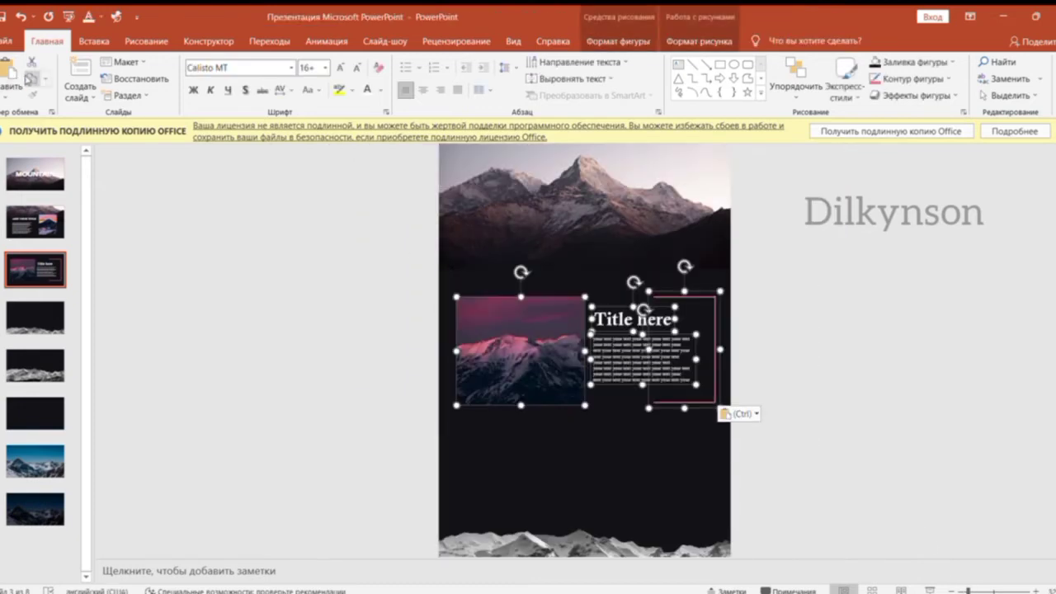
{"action": "key", "text": "Page_Up"}
{"action": "left_click", "coordinate": [10, 68]}
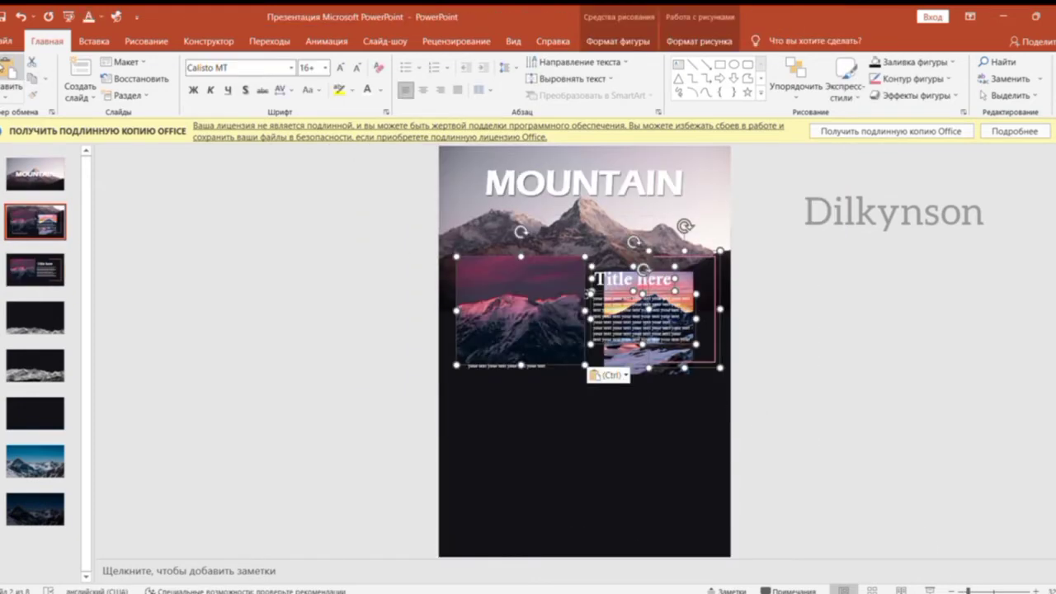
{"action": "key", "text": "Down"}
{"action": "key", "text": "Down"}
{"action": "key", "text": "Down"}
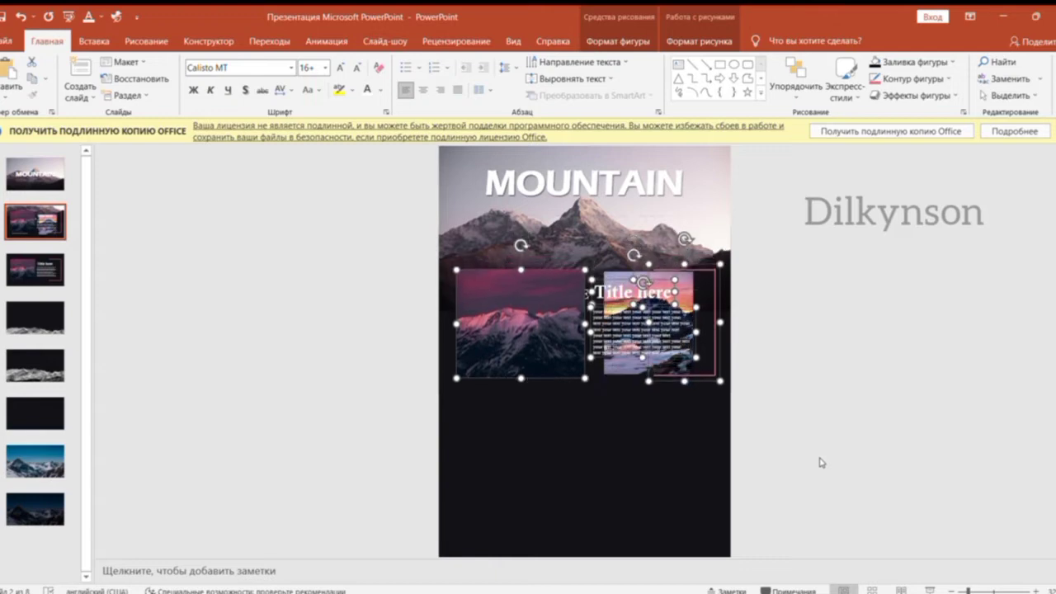
{"action": "key", "text": "Down"}
{"action": "key", "text": "Down"}
{"action": "key", "text": "Down"}
{"action": "key", "text": "Down"}
{"action": "key", "text": "Down"}
{"action": "key", "text": "Down"}
{"action": "scroll", "coordinate": [947, 556], "scroll_direction": "down", "scroll_amount": 5}
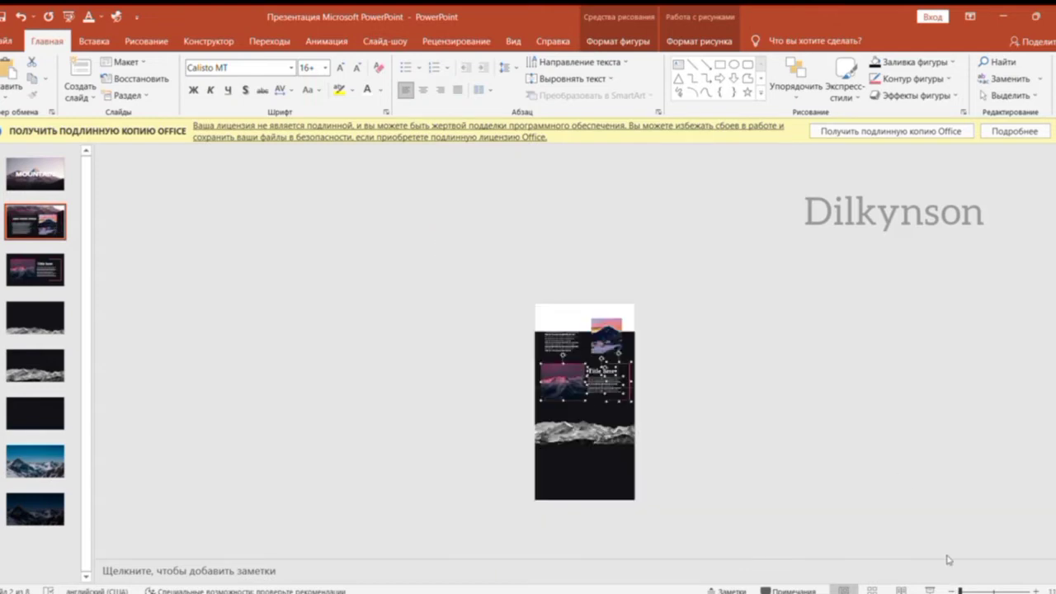
{"action": "left_click", "coordinate": [740, 433]}
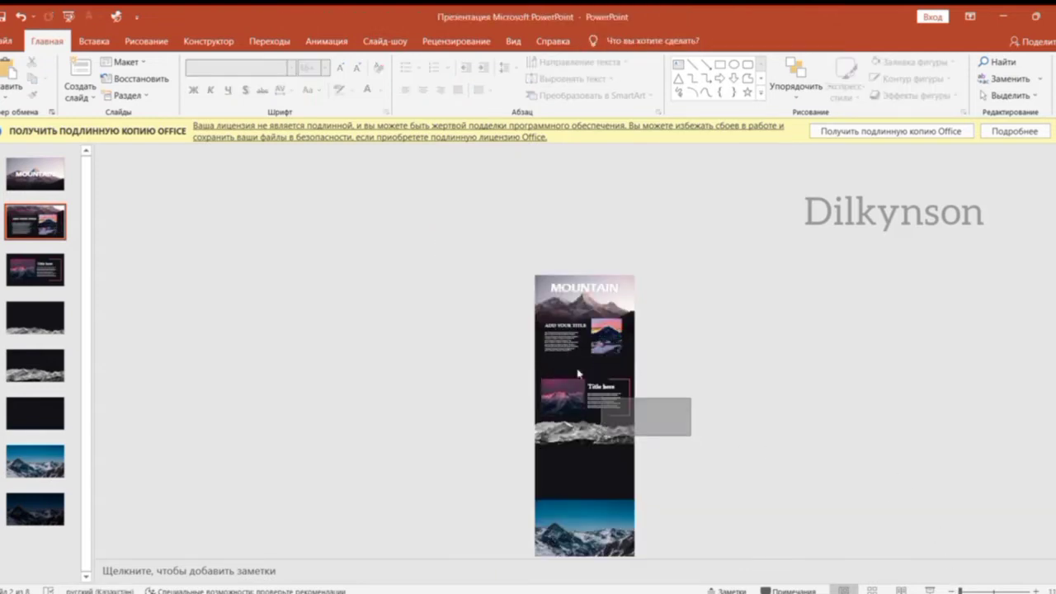
Step: Nudge the pasted text group down on slide 2, then paste the block onto slide 4
{"action": "left_click_drag", "start_coordinate": [691, 437], "coordinate": [566, 343]}
{"action": "key", "text": "Down"}
{"action": "key", "text": "Down"}
{"action": "key", "text": "Down"}
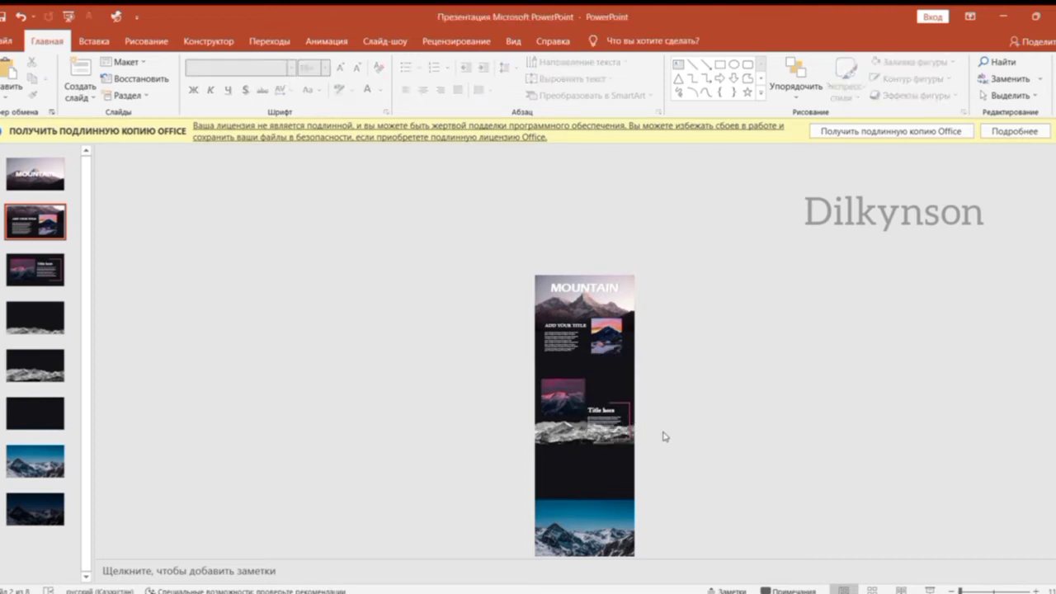
{"action": "key", "text": "ctrl+g"}
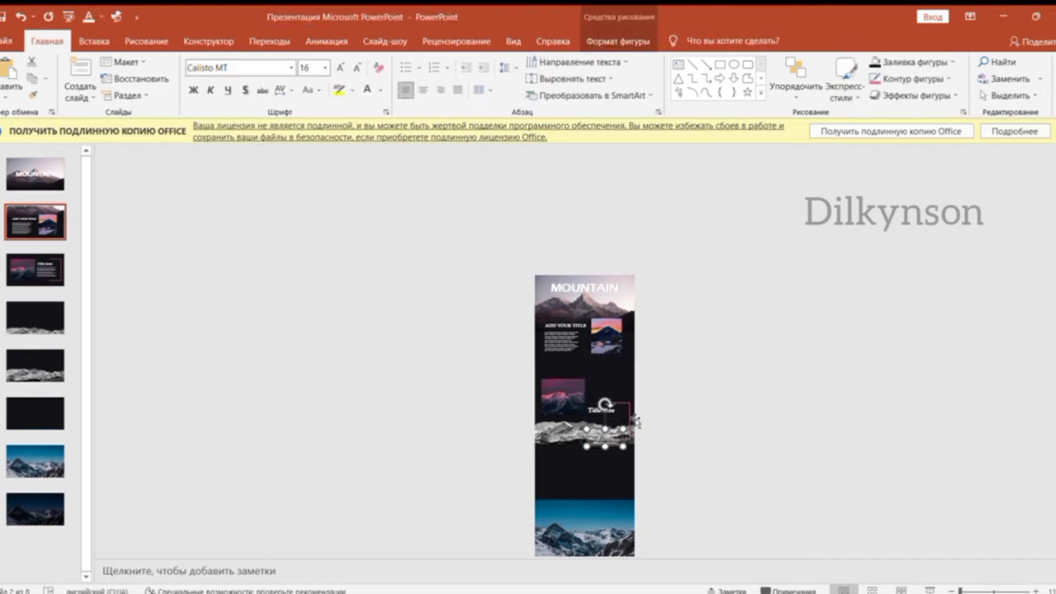
{"action": "left_click", "coordinate": [635, 422]}
{"action": "left_click", "coordinate": [706, 433]}
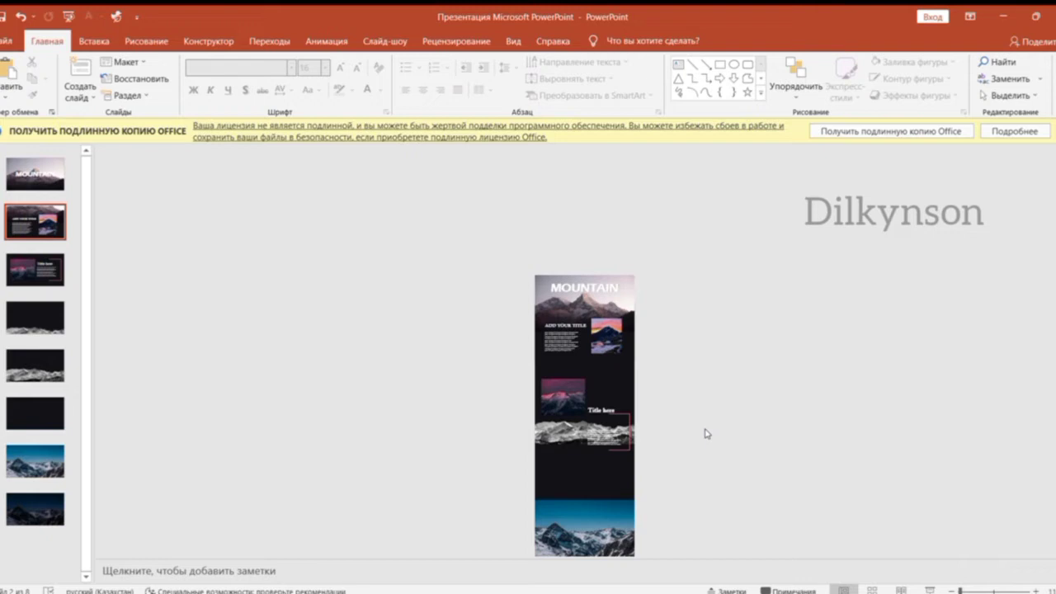
{"action": "left_click", "coordinate": [34, 317]}
{"action": "key", "text": "ctrl+v"}
Step: Nudge the framed photo-and-title block higher on slide 4, then paste the sunlit mountain photo
{"action": "key", "text": "Up"}
{"action": "key", "text": "Up"}
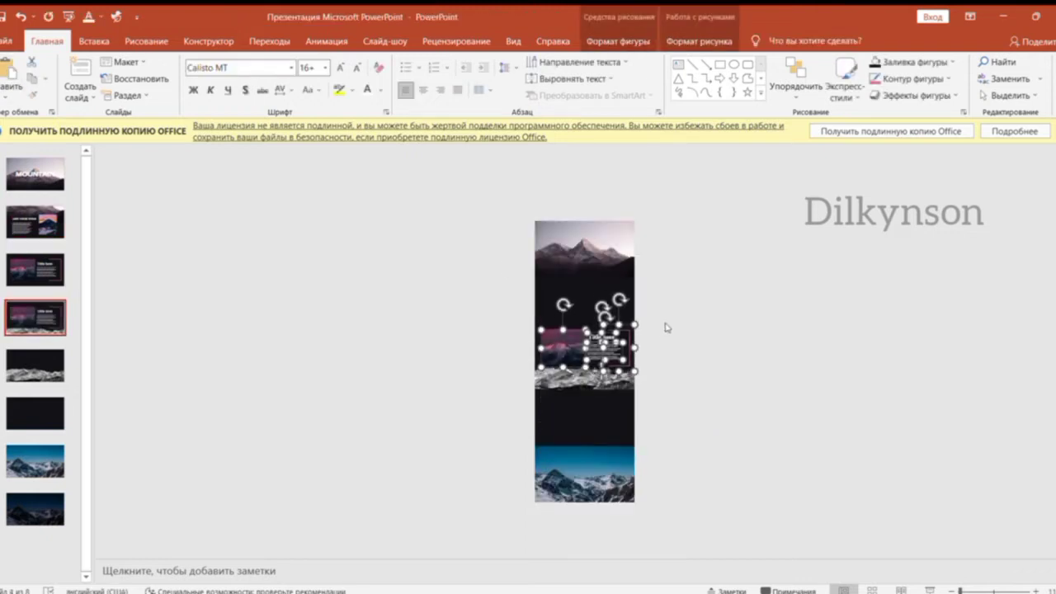
{"action": "key", "text": "Up"}
{"action": "key", "text": "Up"}
{"action": "key", "text": "Up"}
{"action": "key", "text": "Up"}
{"action": "key", "text": "Up"}
{"action": "key", "text": "Up"}
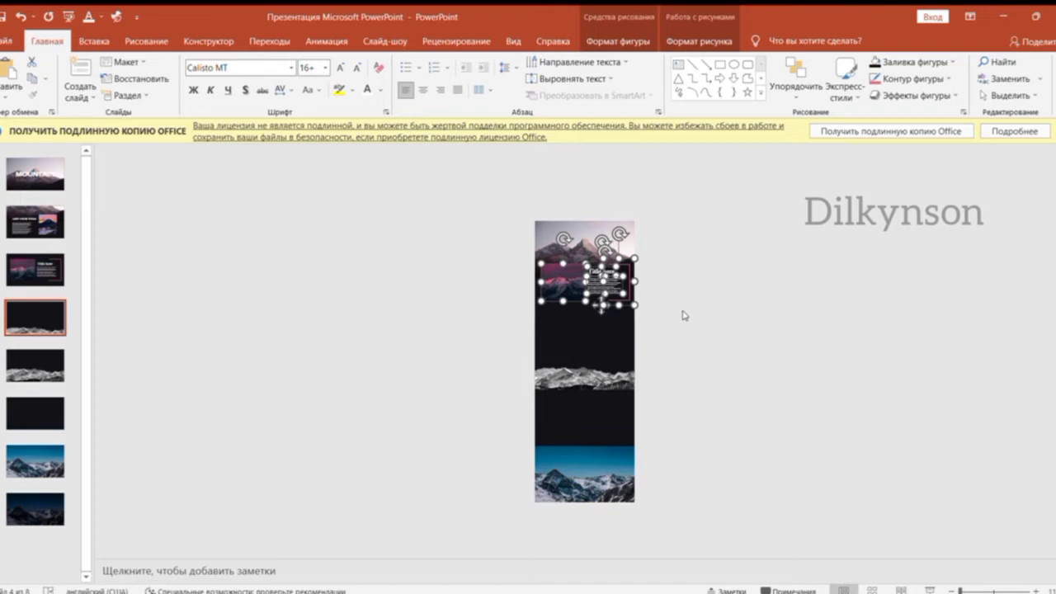
{"action": "left_click_drag", "start_coordinate": [686, 321], "coordinate": [596, 254]}
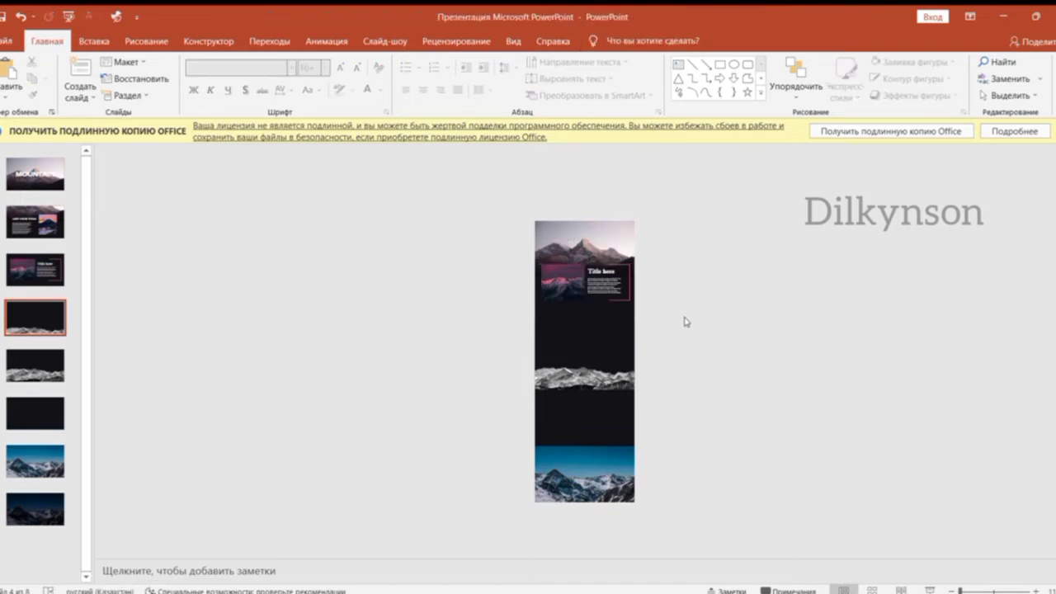
{"action": "left_click", "coordinate": [603, 251]}
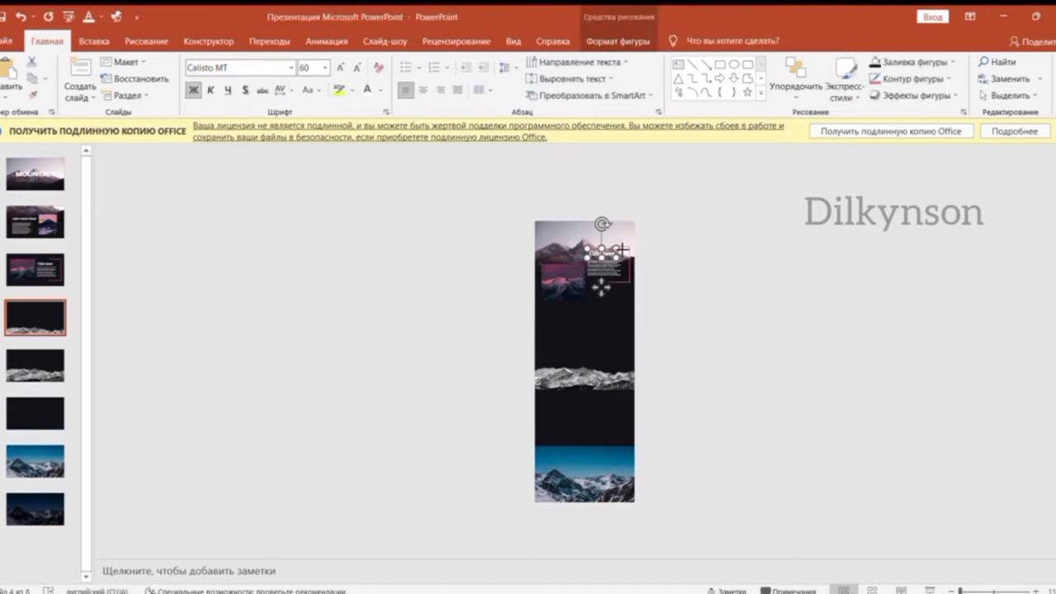
{"action": "left_click", "coordinate": [631, 260]}
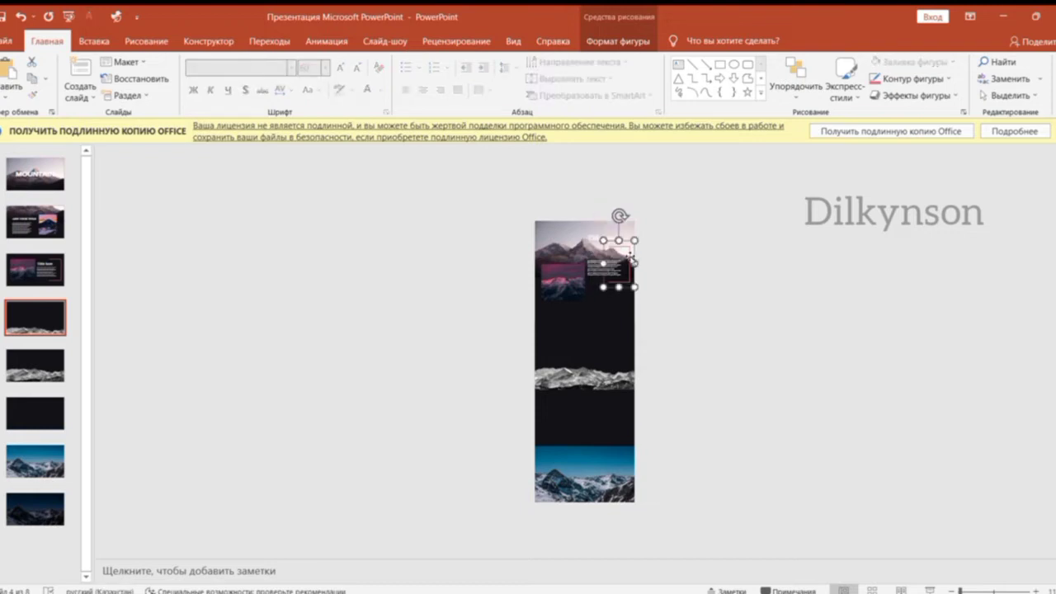
{"action": "left_click", "coordinate": [684, 264]}
{"action": "key", "text": "ctrl+v"}
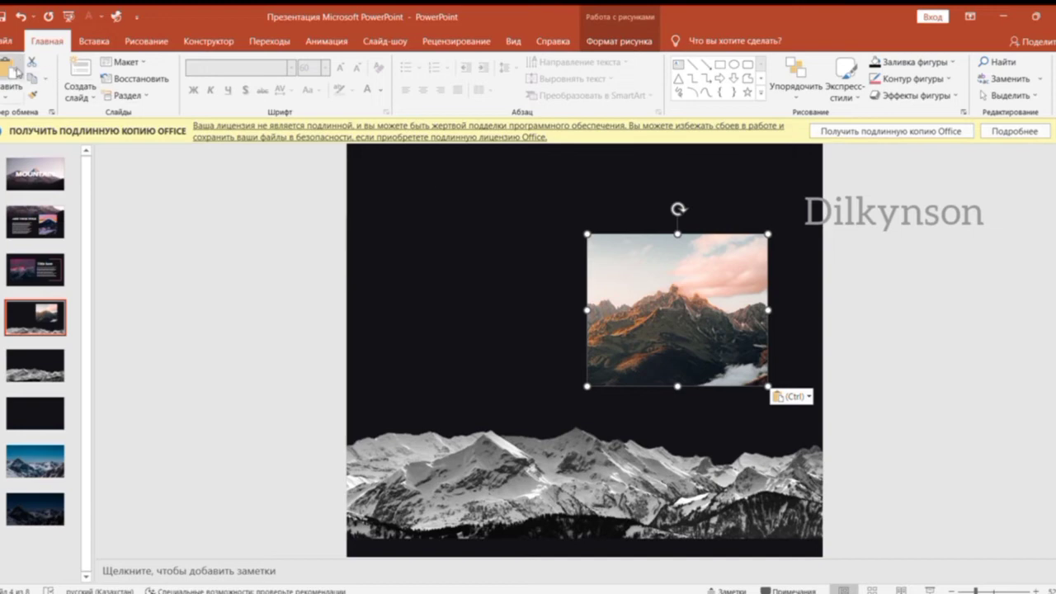
Step: Place a copy of the mountain photo beside the slide and crop the original's right side narrower
{"action": "left_click_drag", "start_coordinate": [684, 279], "coordinate": [909, 280]}
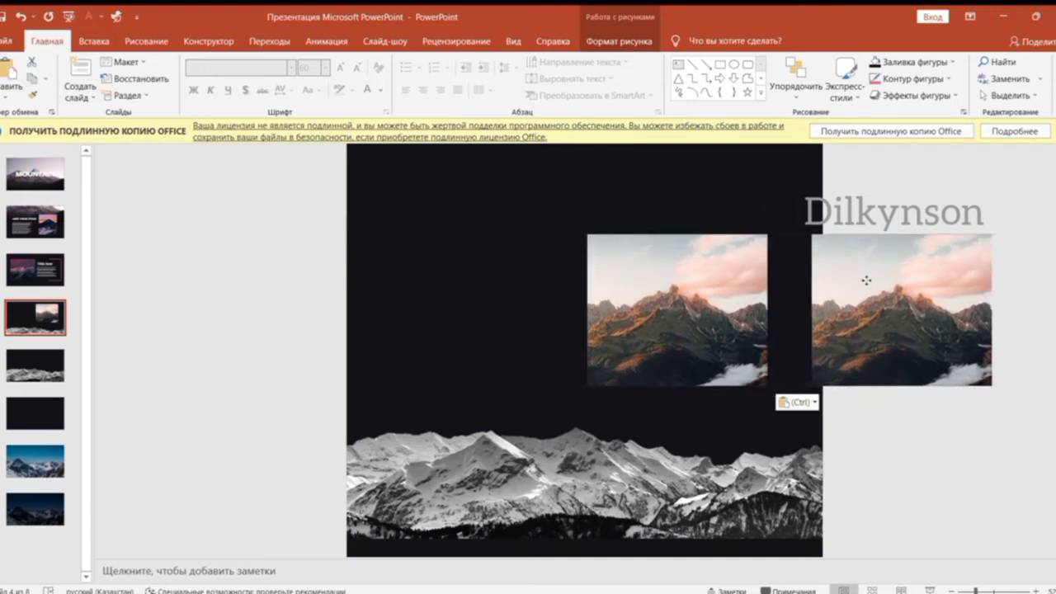
{"action": "left_click", "coordinate": [689, 290]}
{"action": "left_click", "coordinate": [618, 41]}
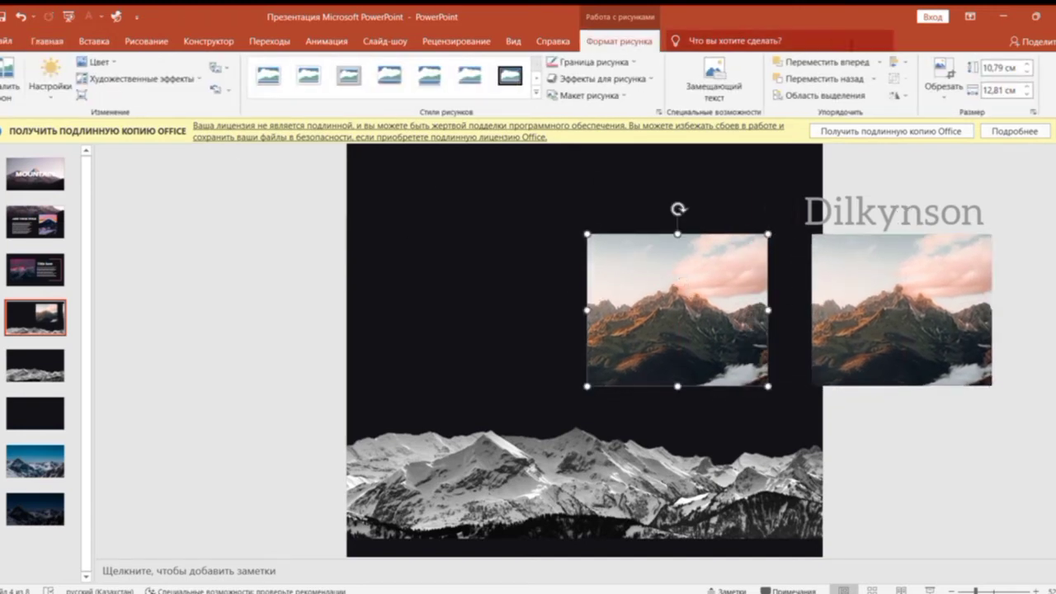
{"action": "left_click", "coordinate": [938, 66]}
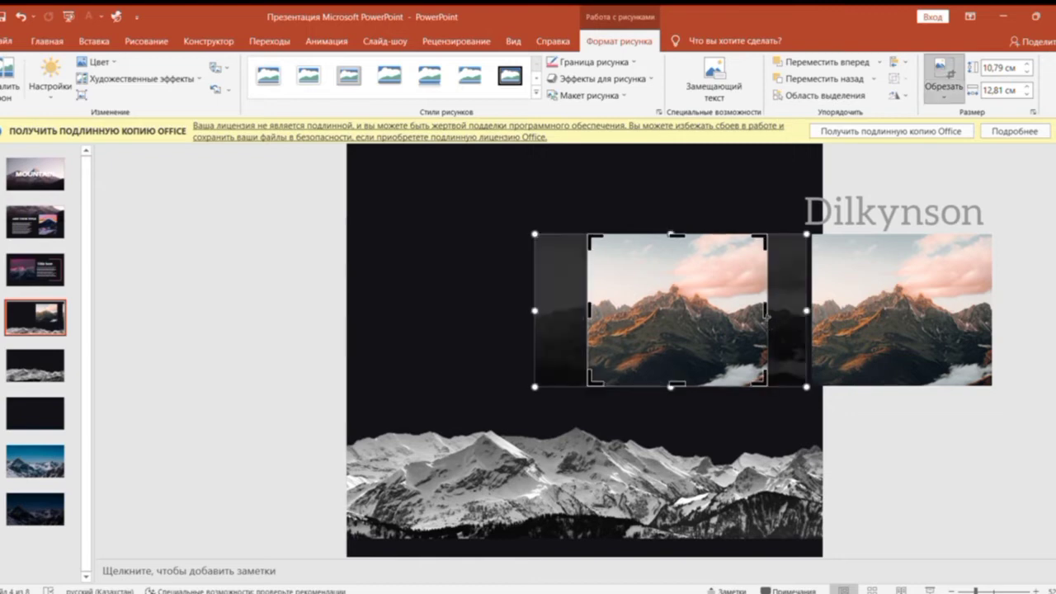
{"action": "left_click_drag", "start_coordinate": [767, 312], "coordinate": [680, 314]}
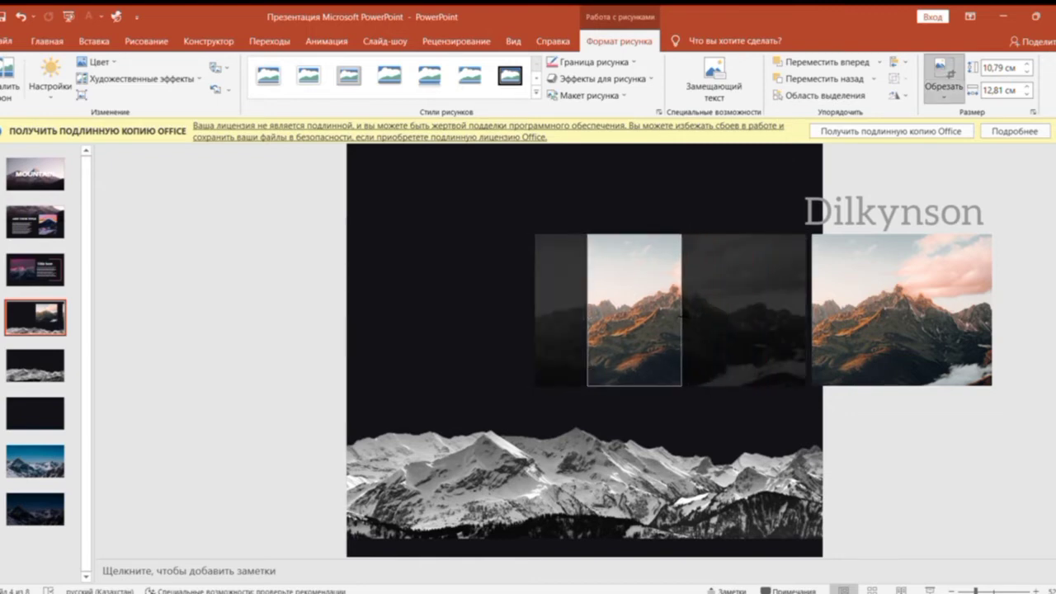
{"action": "left_click", "coordinate": [896, 448]}
Step: Crop away the second photo's left side and move it next to the first
{"action": "left_click", "coordinate": [881, 323]}
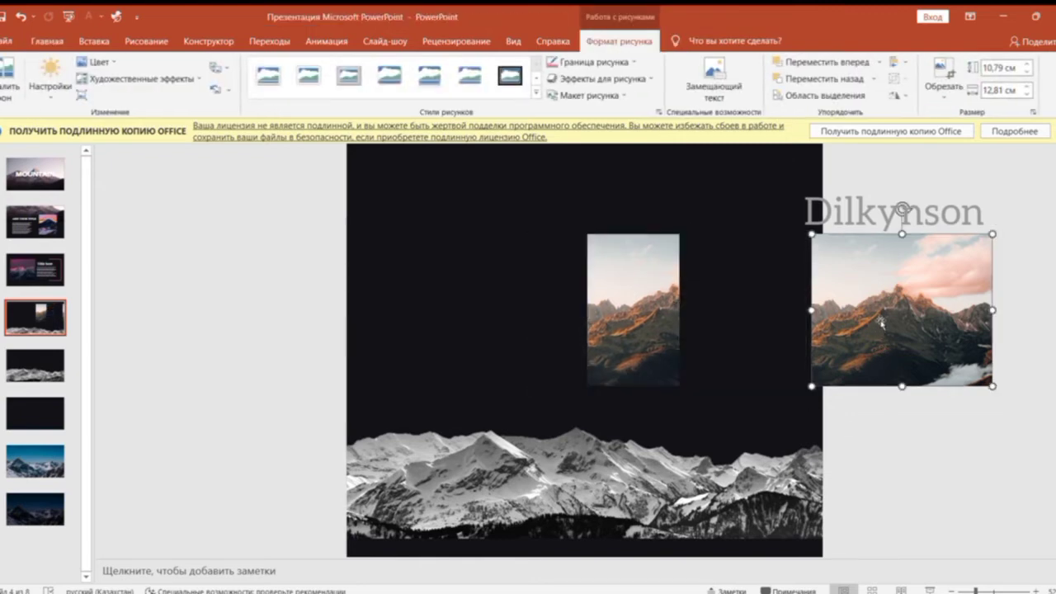
{"action": "left_click", "coordinate": [941, 70]}
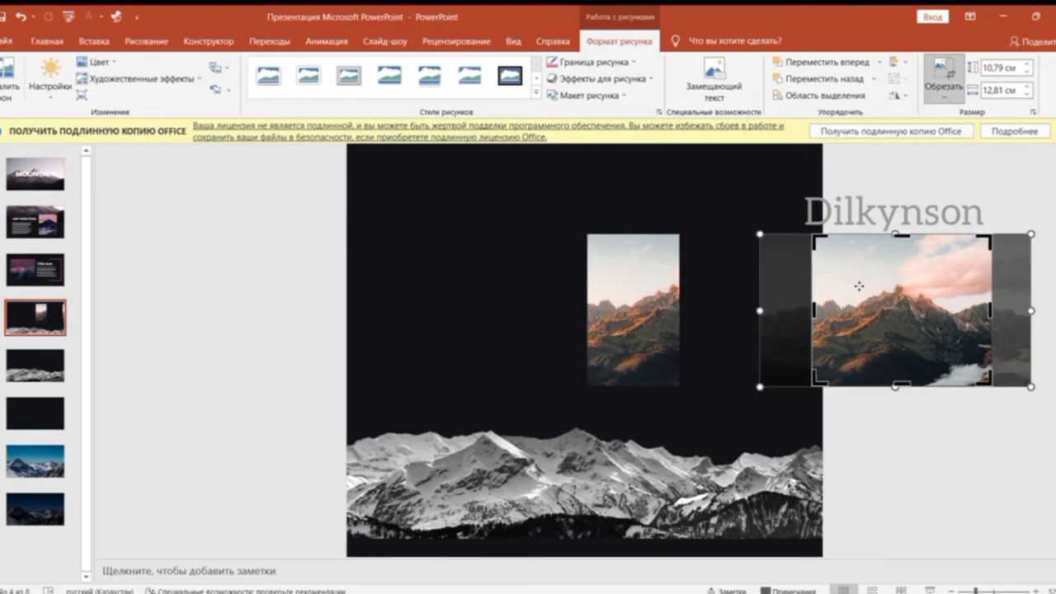
{"action": "left_click_drag", "start_coordinate": [817, 314], "coordinate": [906, 322]}
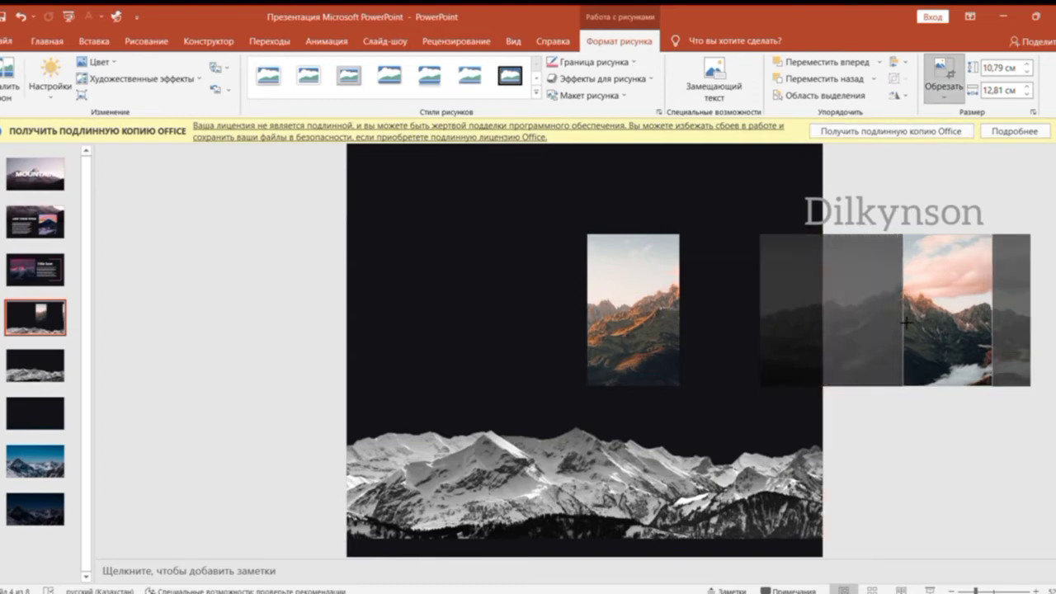
{"action": "left_click", "coordinate": [891, 183]}
{"action": "left_click_drag", "start_coordinate": [970, 336], "coordinate": [750, 333]}
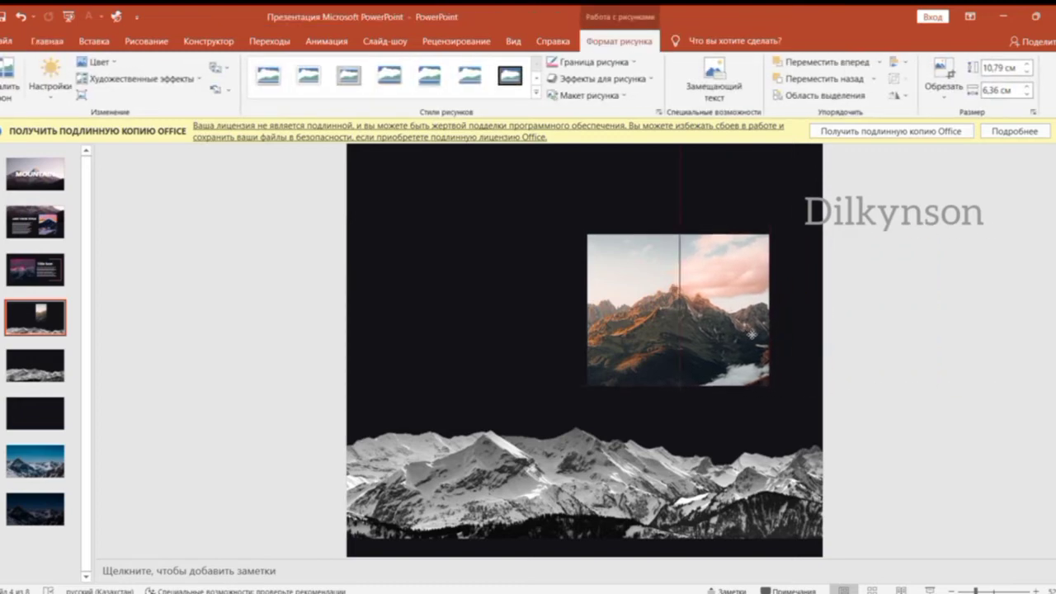
Step: Adjust the crop on the left mountain photo
{"action": "left_click", "coordinate": [952, 335]}
{"action": "left_click", "coordinate": [696, 308]}
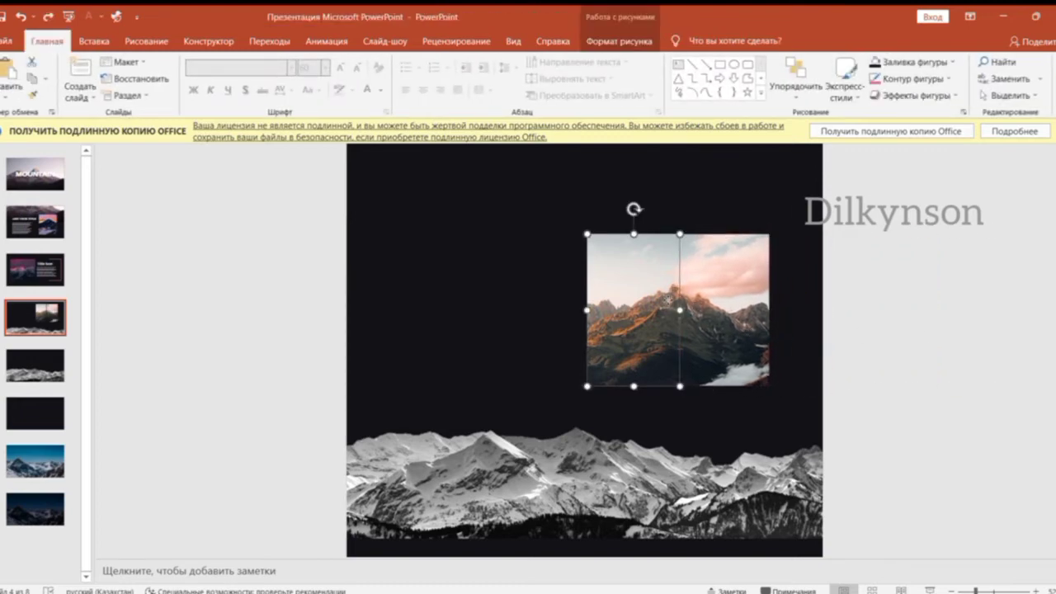
{"action": "right_click", "coordinate": [721, 267]}
{"action": "left_click", "coordinate": [624, 241]}
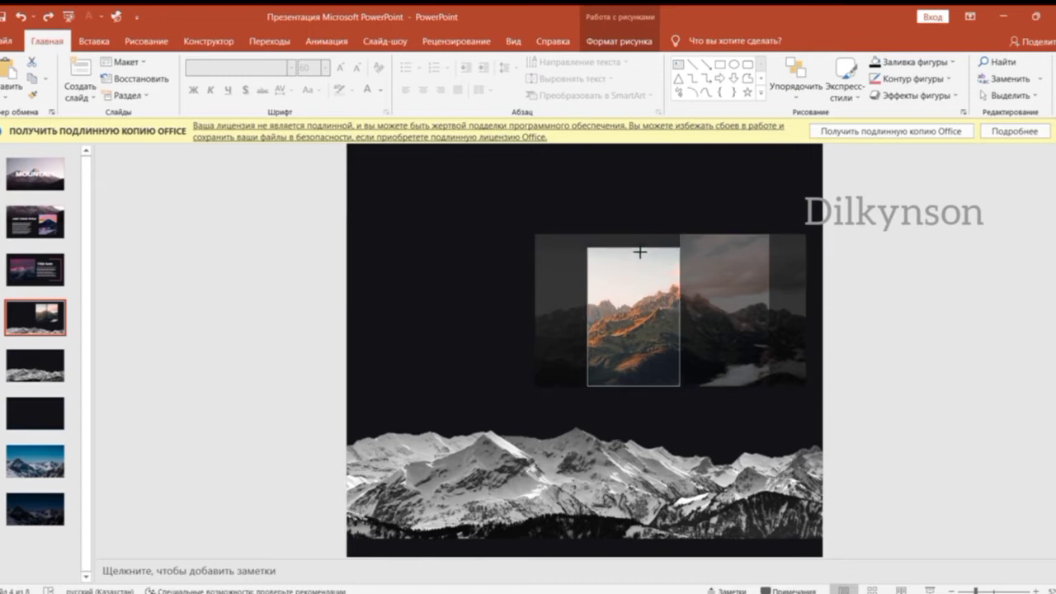
{"action": "left_click", "coordinate": [861, 294]}
Step: Trim the right photo's bottom upward and shift it slightly right
{"action": "left_click", "coordinate": [719, 290]}
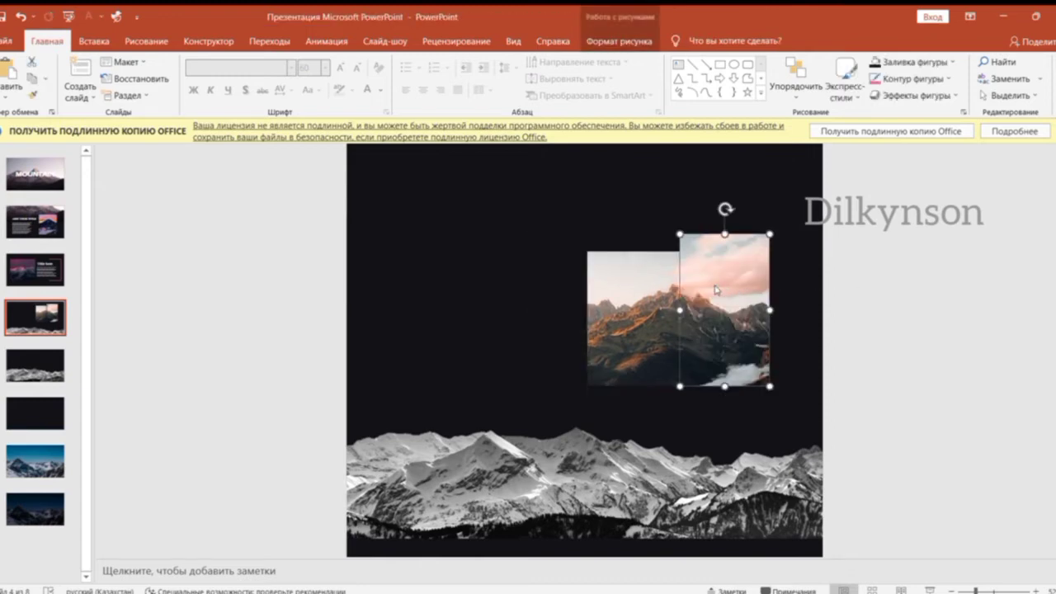
{"action": "right_click", "coordinate": [766, 251]}
{"action": "left_click", "coordinate": [669, 226]}
{"action": "left_click_drag", "start_coordinate": [725, 386], "coordinate": [724, 367]}
{"action": "left_click", "coordinate": [913, 327]}
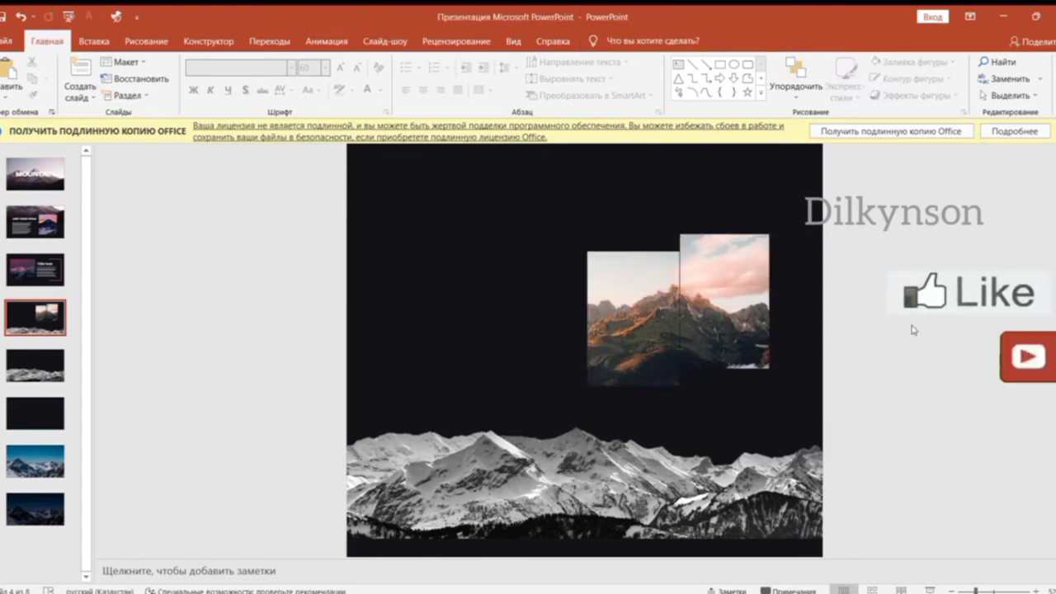
{"action": "left_click_drag", "start_coordinate": [695, 291], "coordinate": [701, 290]}
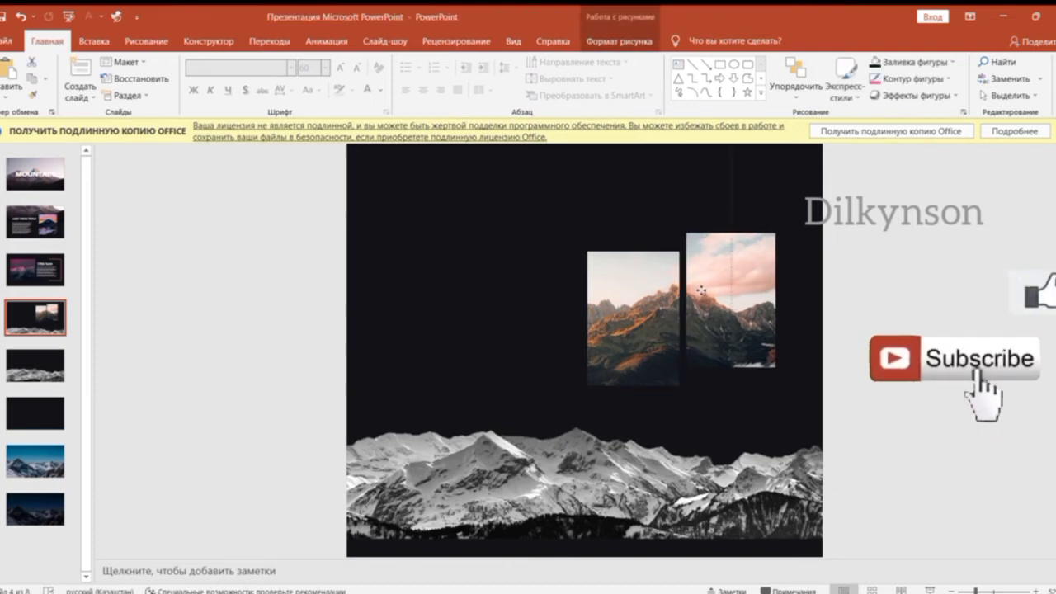
{"action": "left_click", "coordinate": [864, 262]}
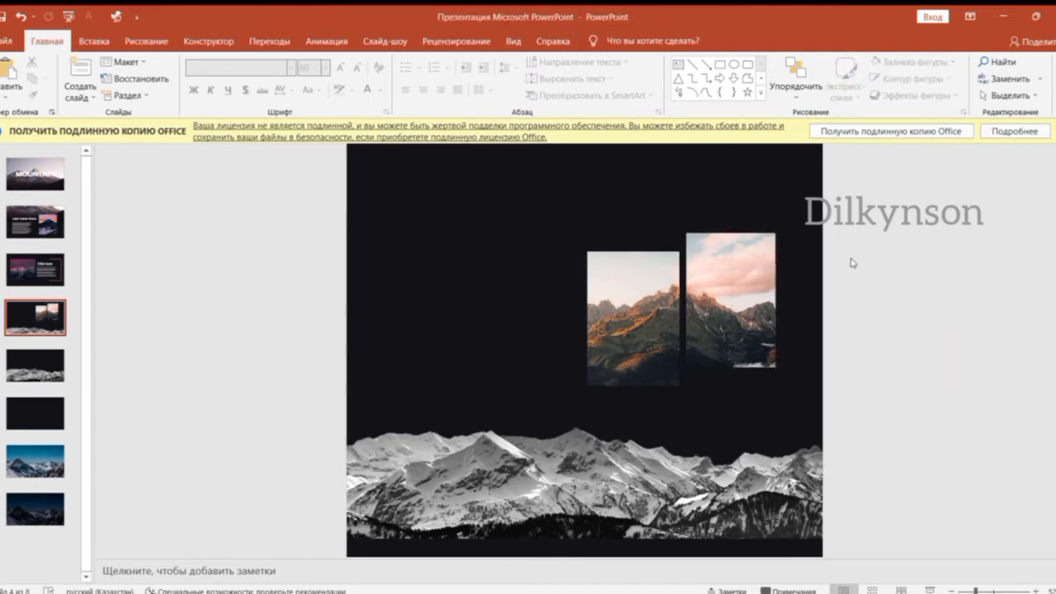
{"action": "key", "text": "ctrl+v"}
{"action": "left_click", "coordinate": [718, 65]}
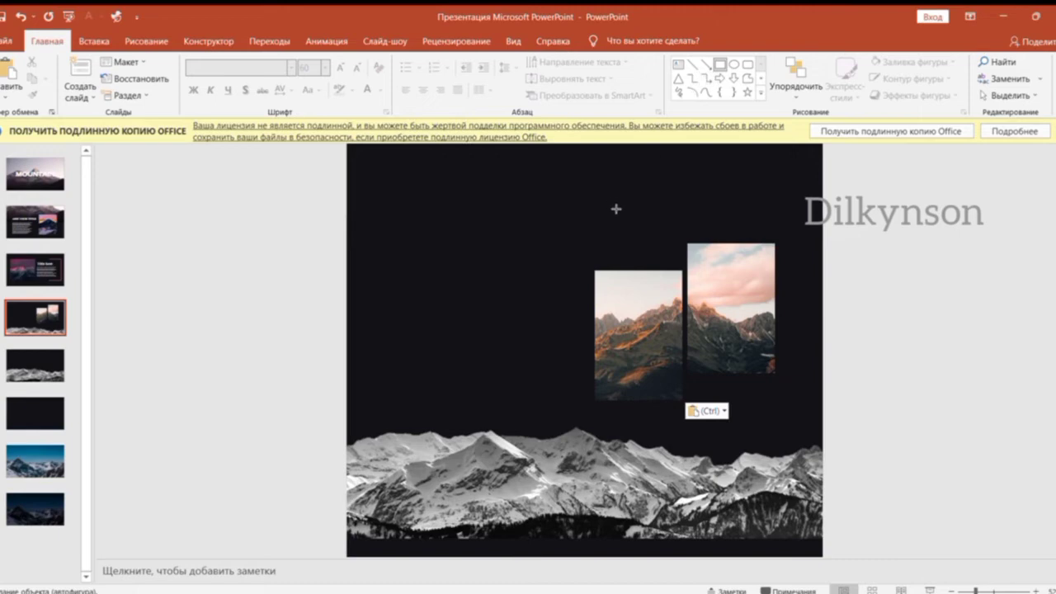
Step: Draw a tall rectangle over the left photo with no fill, leaving a white outline
{"action": "left_click_drag", "start_coordinate": [618, 201], "coordinate": [676, 359]}
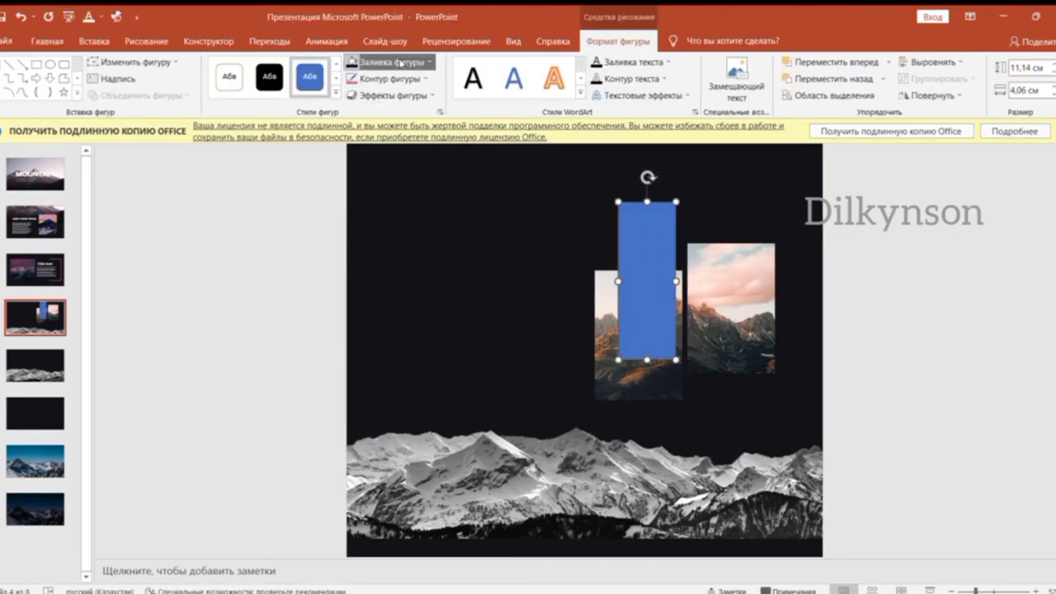
{"action": "left_click", "coordinate": [386, 62]}
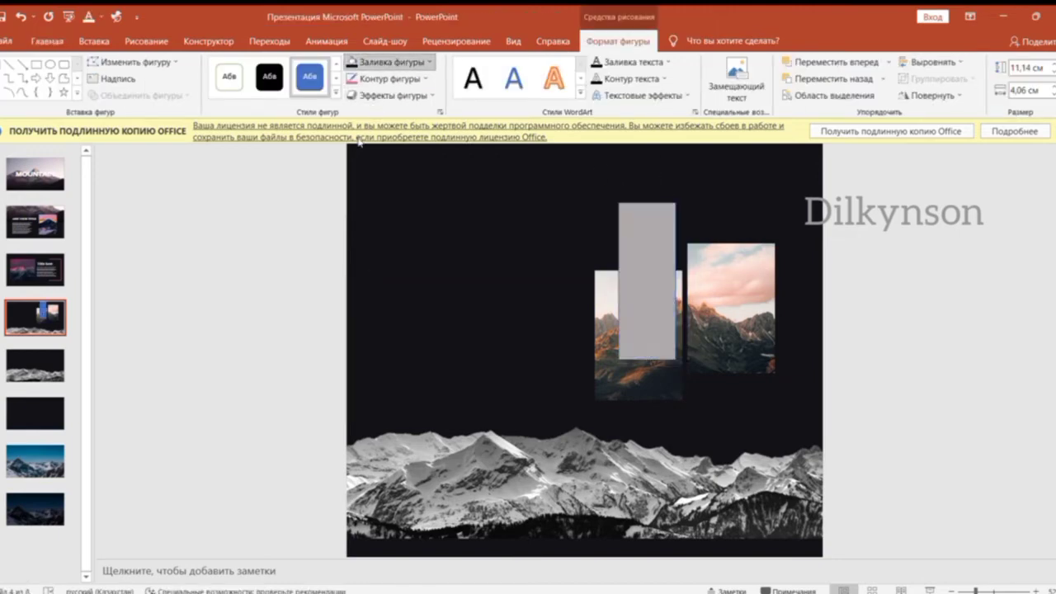
{"action": "left_click", "coordinate": [377, 78]}
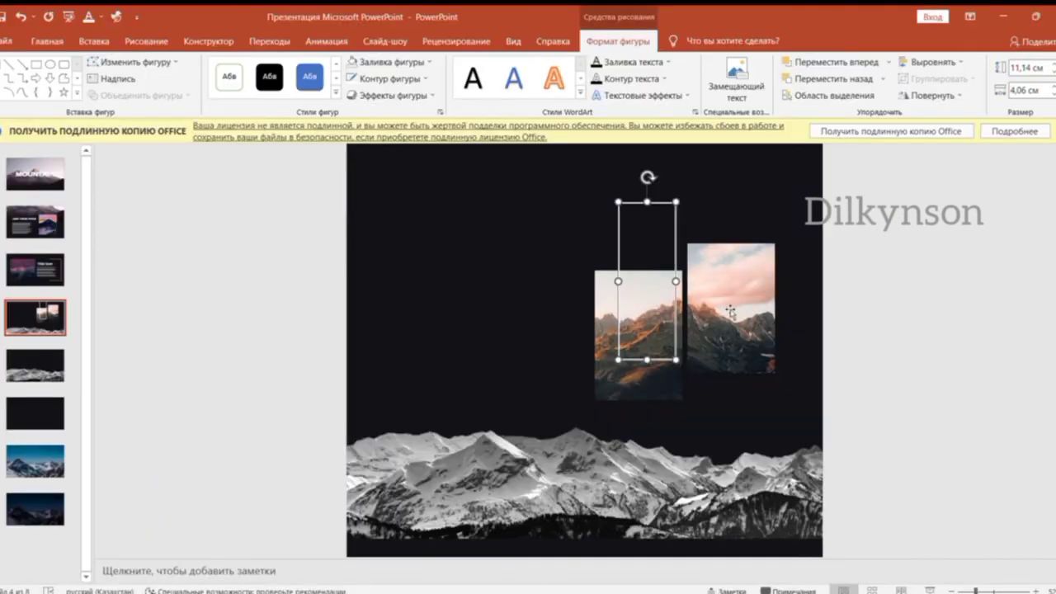
Step: Bring both mountain photos forward, then move and shrink the outline frame behind them
{"action": "left_click", "coordinate": [731, 311]}
{"action": "left_click", "coordinate": [632, 374], "text": "shift"}
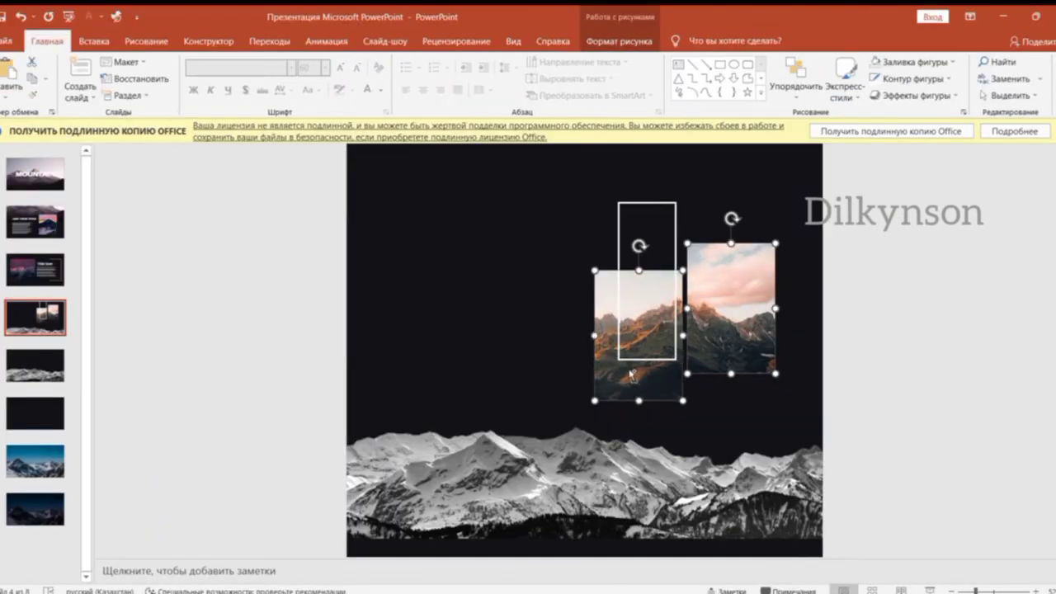
{"action": "left_click", "coordinate": [619, 41]}
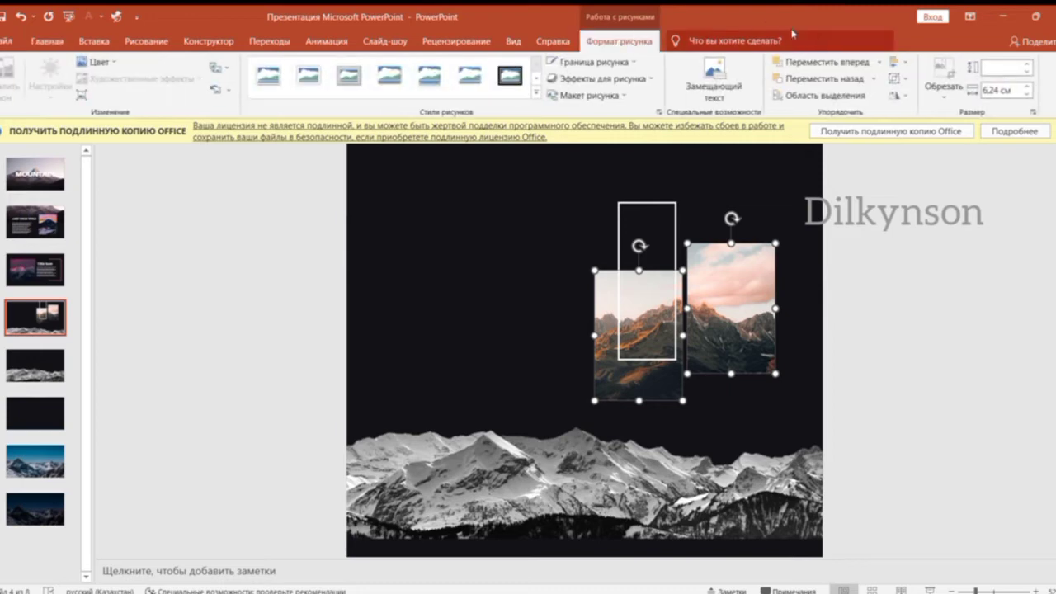
{"action": "left_click", "coordinate": [872, 71]}
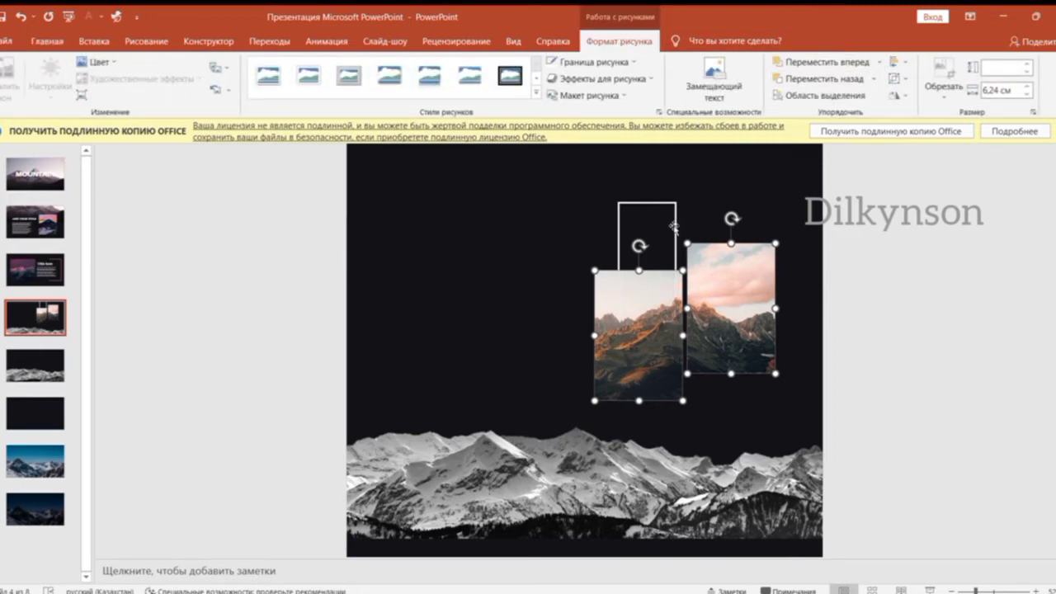
{"action": "mouse_move", "coordinate": [676, 228]}
{"action": "left_mouse_down"}
{"action": "mouse_move", "coordinate": [707, 284]}
{"action": "mouse_move", "coordinate": [719, 280]}
{"action": "left_mouse_up"}
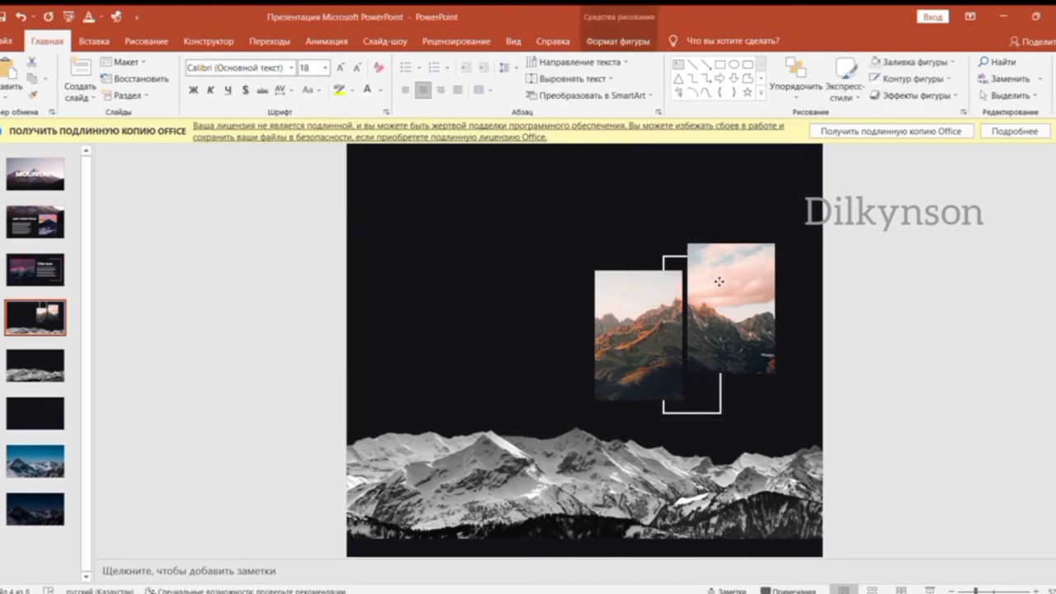
{"action": "left_click_drag", "start_coordinate": [723, 414], "coordinate": [707, 388]}
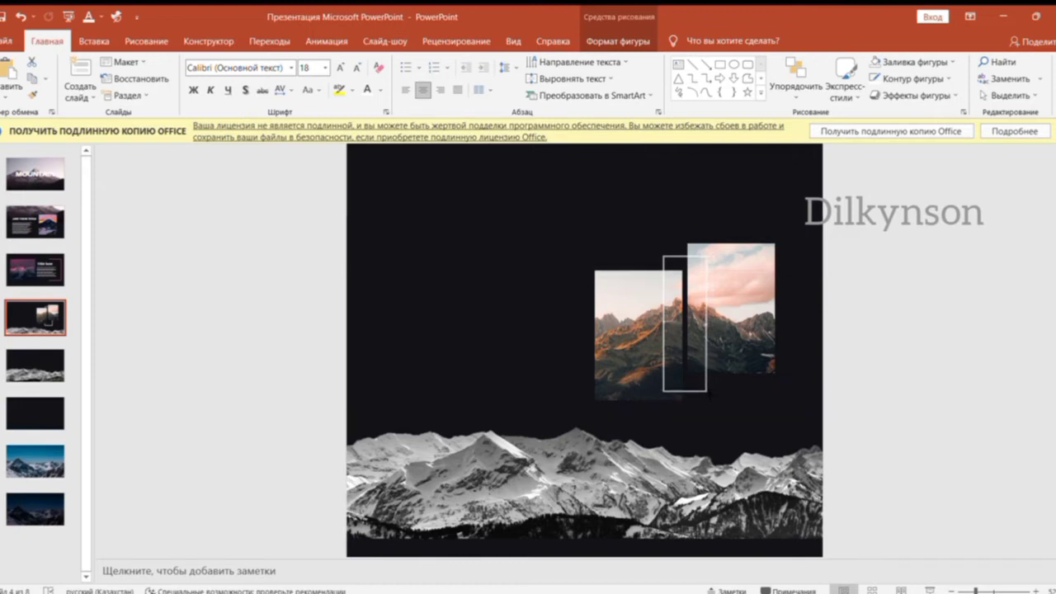
{"action": "left_click_drag", "start_coordinate": [711, 393], "coordinate": [710, 390]}
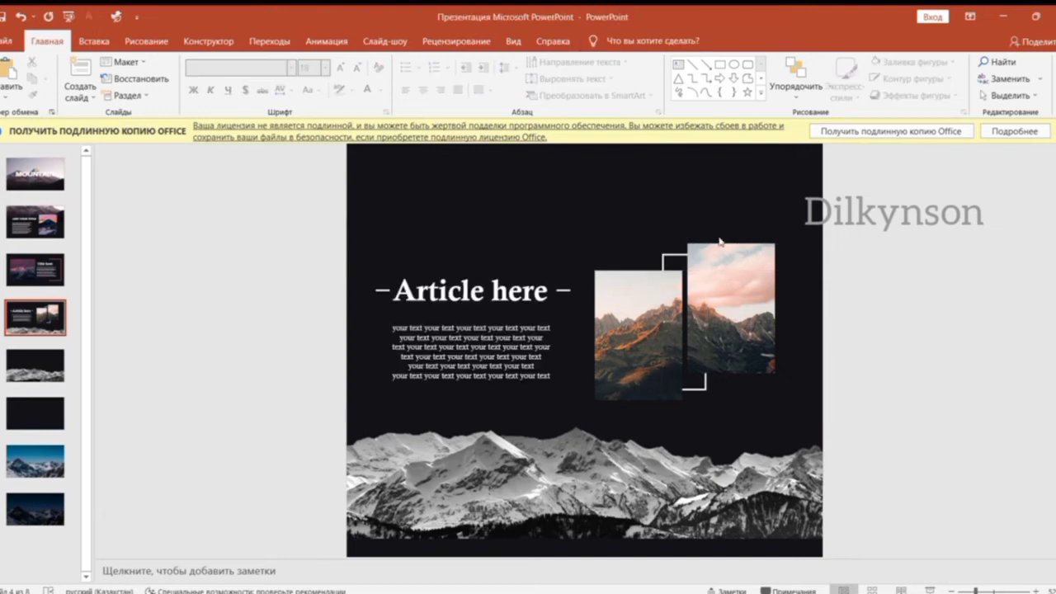
Step: Copy all article elements from slide 4 and paste them below the Title here block on slide 3
{"action": "left_click_drag", "start_coordinate": [258, 202], "coordinate": [825, 423]}
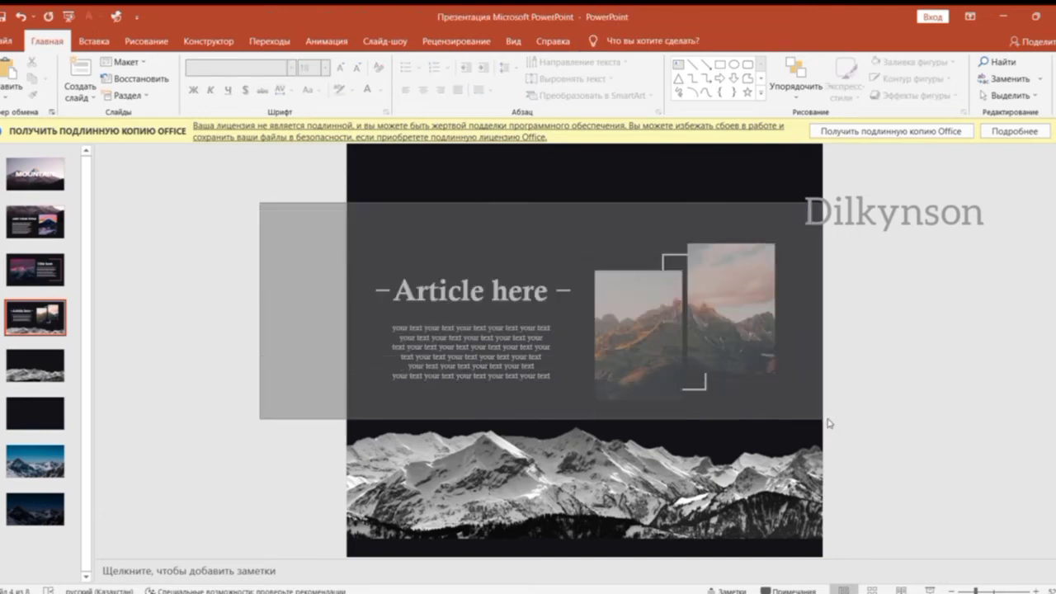
{"action": "left_click", "coordinate": [38, 281]}
{"action": "key", "text": "ctrl+v"}
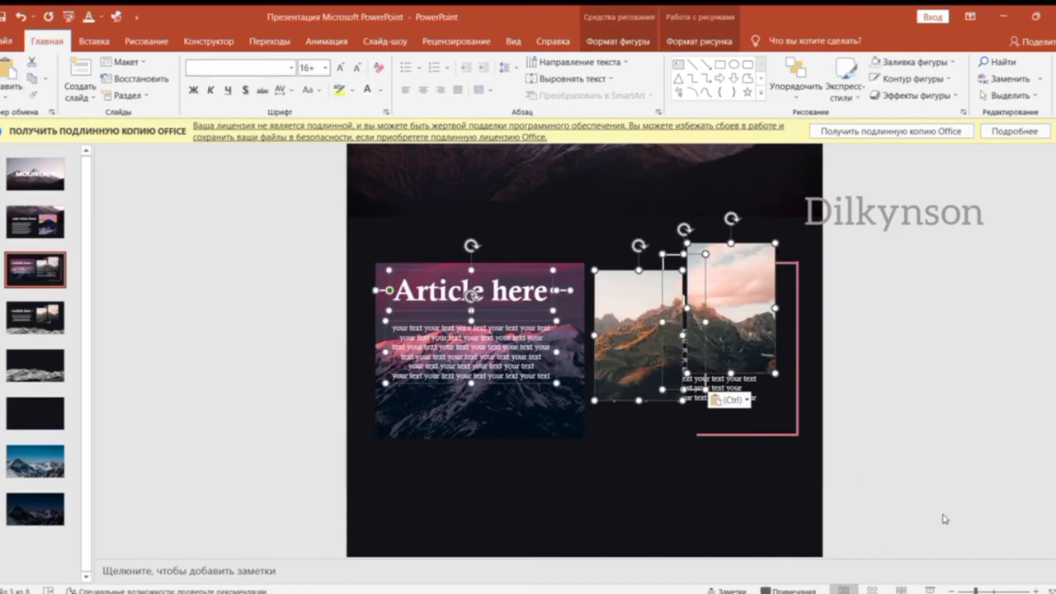
{"action": "scroll", "coordinate": [635, 339], "scroll_direction": "down", "scroll_amount": 5}
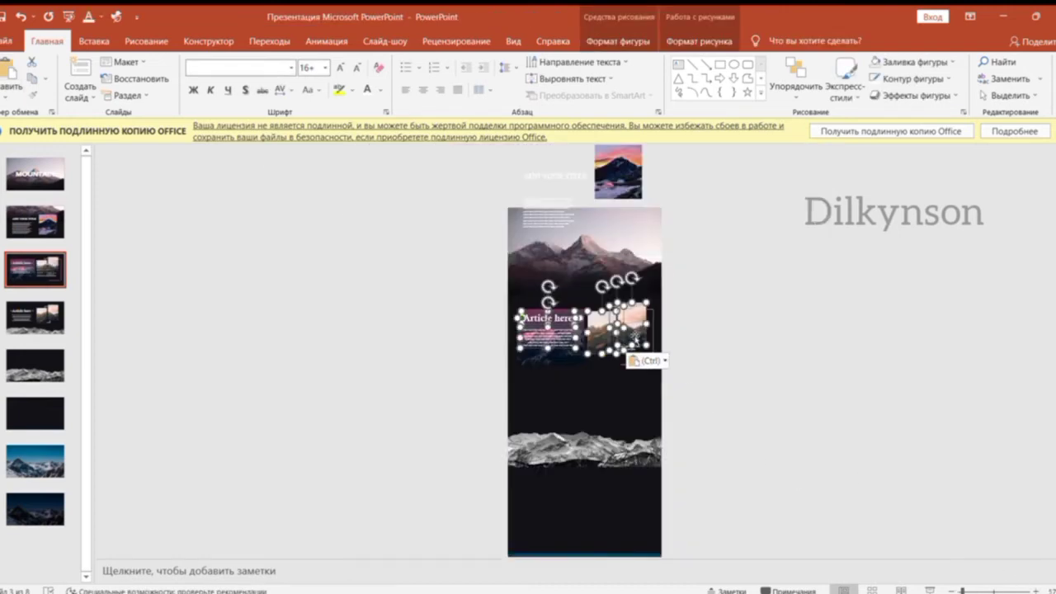
{"action": "left_click_drag", "start_coordinate": [635, 324], "coordinate": [637, 416]}
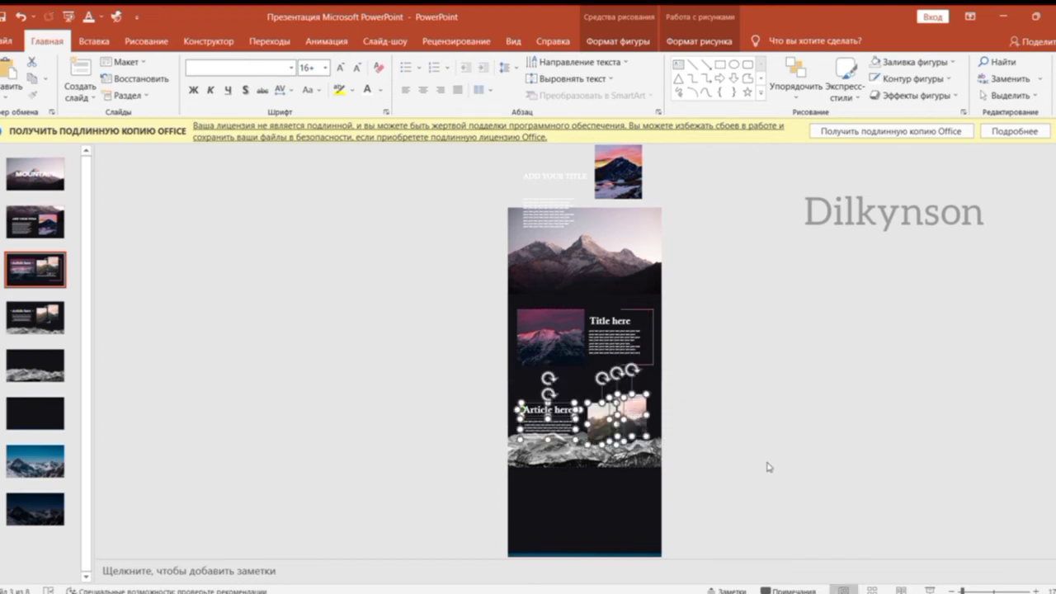
{"action": "left_click", "coordinate": [801, 458]}
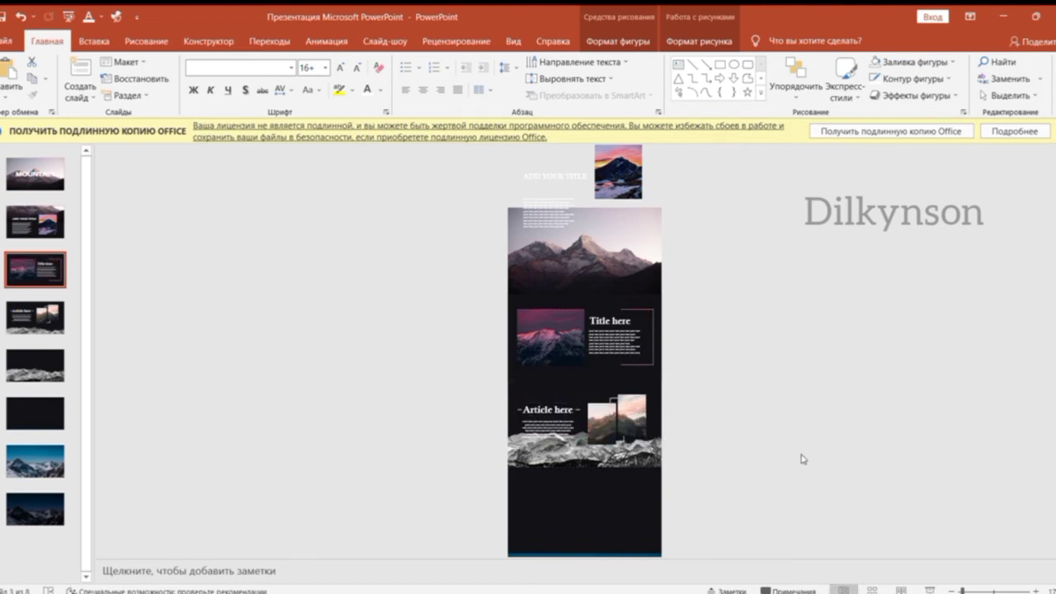
Step: Nudge the Article here text box and the small mountain photo a few steps down
{"action": "left_click_drag", "start_coordinate": [446, 377], "coordinate": [583, 443]}
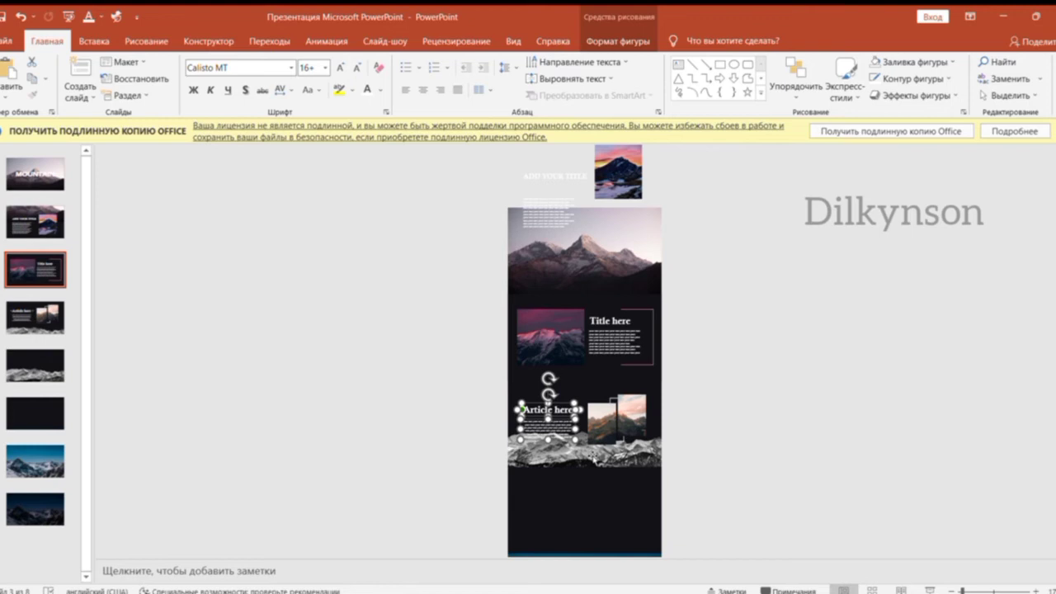
{"action": "key", "text": "Down"}
{"action": "key", "text": "Down"}
{"action": "key", "text": "Down"}
{"action": "key", "text": "Down"}
{"action": "key", "text": "Down"}
{"action": "left_click", "coordinate": [789, 462]}
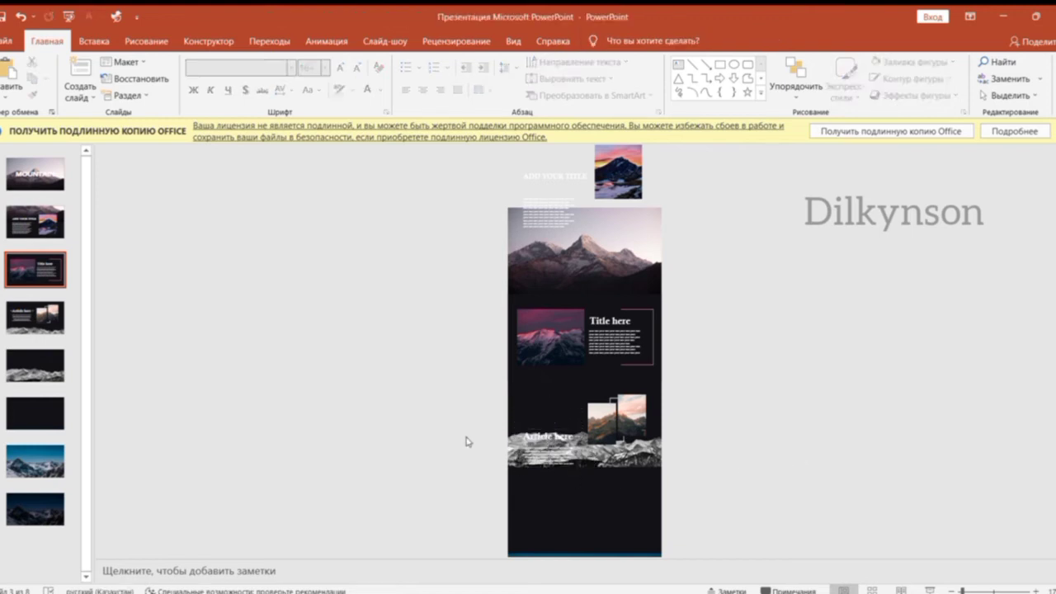
{"action": "left_click_drag", "start_coordinate": [467, 441], "coordinate": [582, 475]}
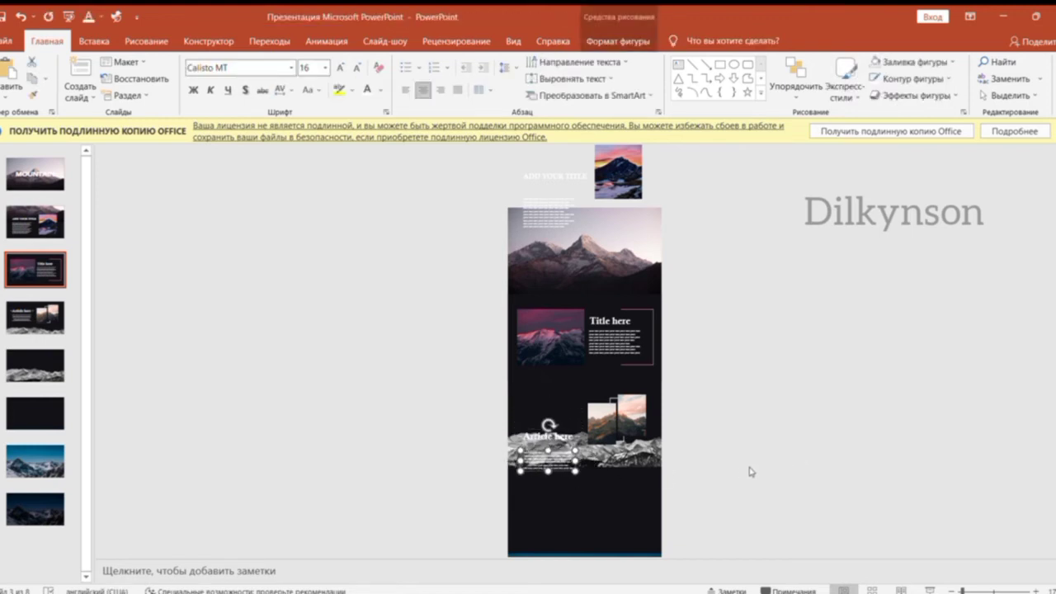
{"action": "key", "text": "Down"}
{"action": "key", "text": "Down"}
{"action": "key", "text": "Down"}
{"action": "left_click", "coordinate": [620, 422]}
{"action": "key", "text": "Down"}
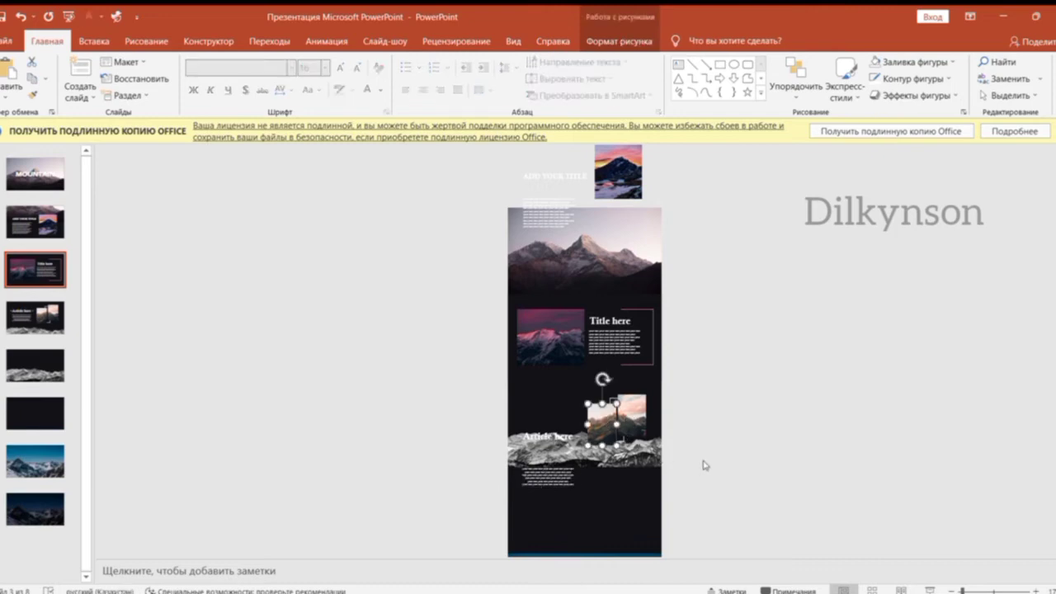
{"action": "key", "text": "Down"}
{"action": "key", "text": "Down"}
{"action": "key", "text": "Down"}
{"action": "left_click", "coordinate": [759, 465]}
Step: Check the full-width line and thin frame, then fit the whole tall slide in view
{"action": "scroll", "coordinate": [613, 402], "scroll_direction": "up", "scroll_amount": 5}
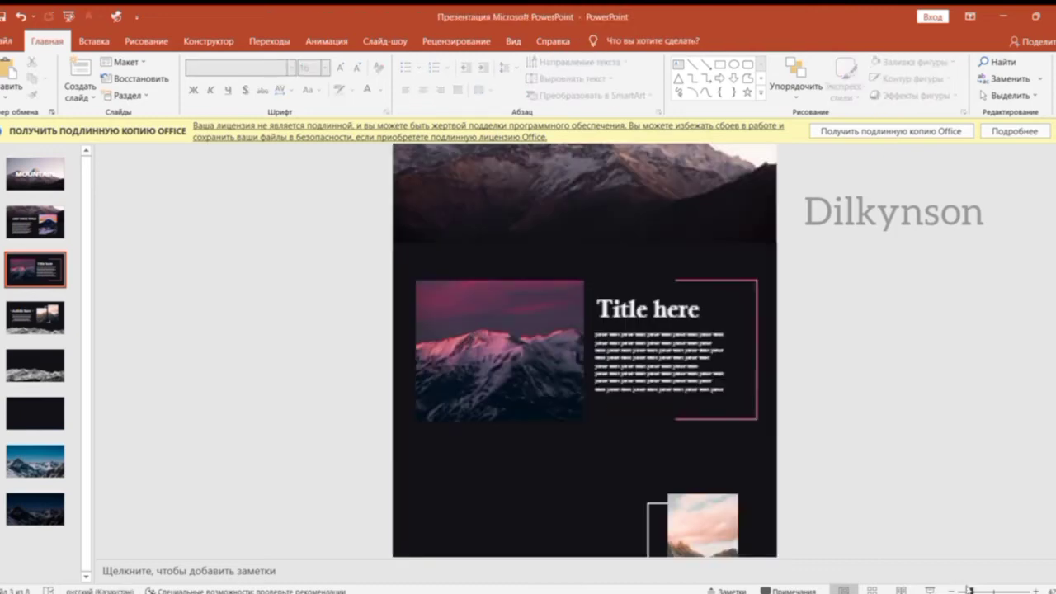
{"action": "left_click", "coordinate": [650, 507]}
{"action": "left_click", "coordinate": [648, 515]}
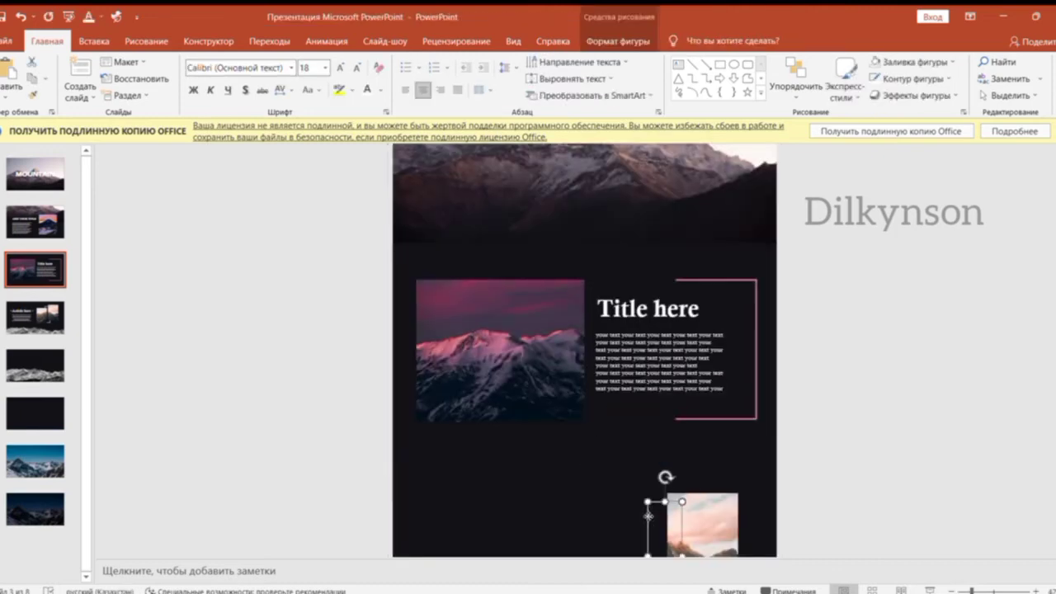
{"action": "left_click", "coordinate": [932, 532]}
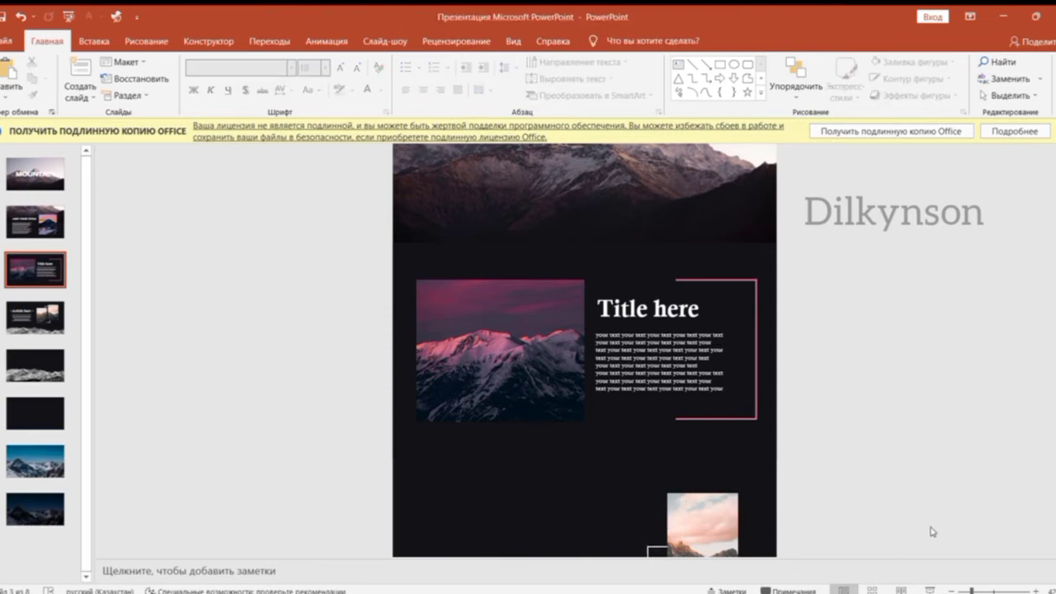
{"action": "left_click", "coordinate": [956, 587]}
Step: On slide 5, nudge the article group and the right photo of the pair upward
{"action": "left_click", "coordinate": [33, 358]}
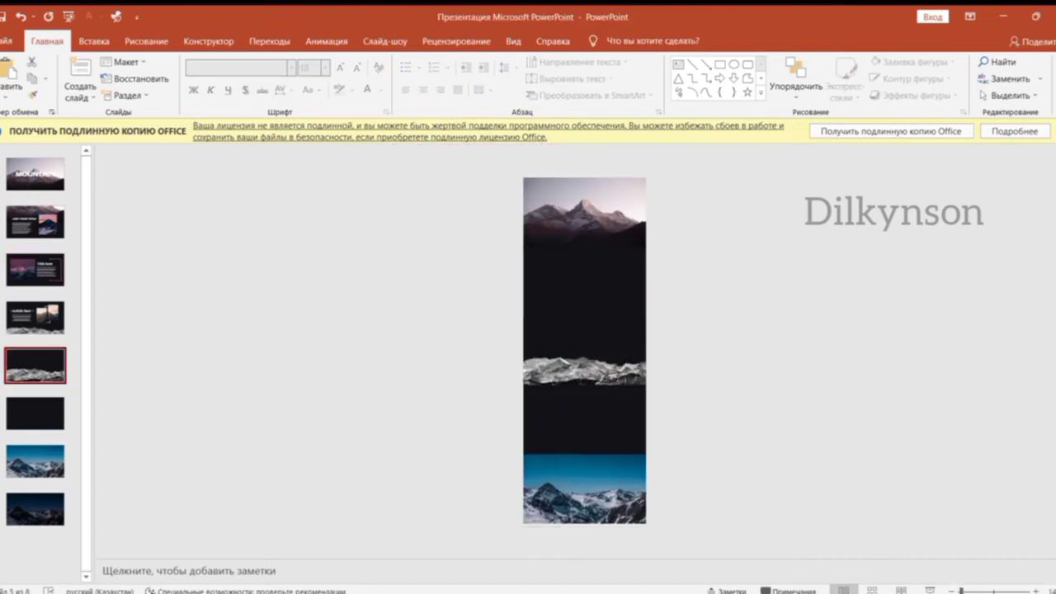
{"action": "left_click", "coordinate": [7, 73]}
{"action": "key", "text": "Up"}
{"action": "key", "text": "Up"}
{"action": "key", "text": "Up"}
{"action": "key", "text": "Up"}
{"action": "key", "text": "Up"}
{"action": "key", "text": "Up"}
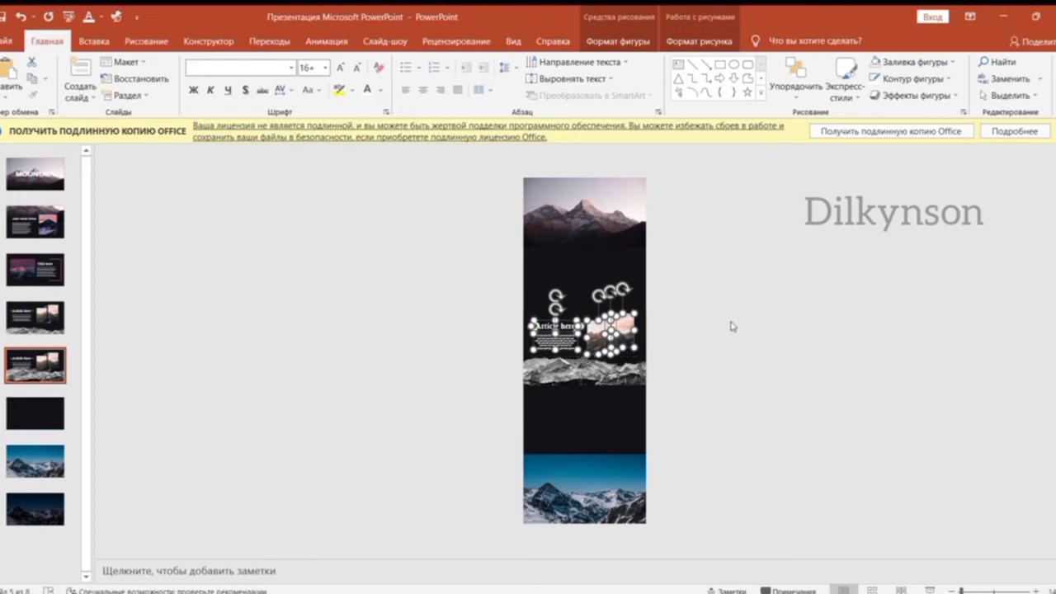
{"action": "key", "text": "Up"}
{"action": "key", "text": "Up"}
{"action": "key", "text": "Up"}
{"action": "key", "text": "Up"}
{"action": "key", "text": "Up"}
{"action": "key", "text": "Up"}
{"action": "left_click", "coordinate": [720, 291]}
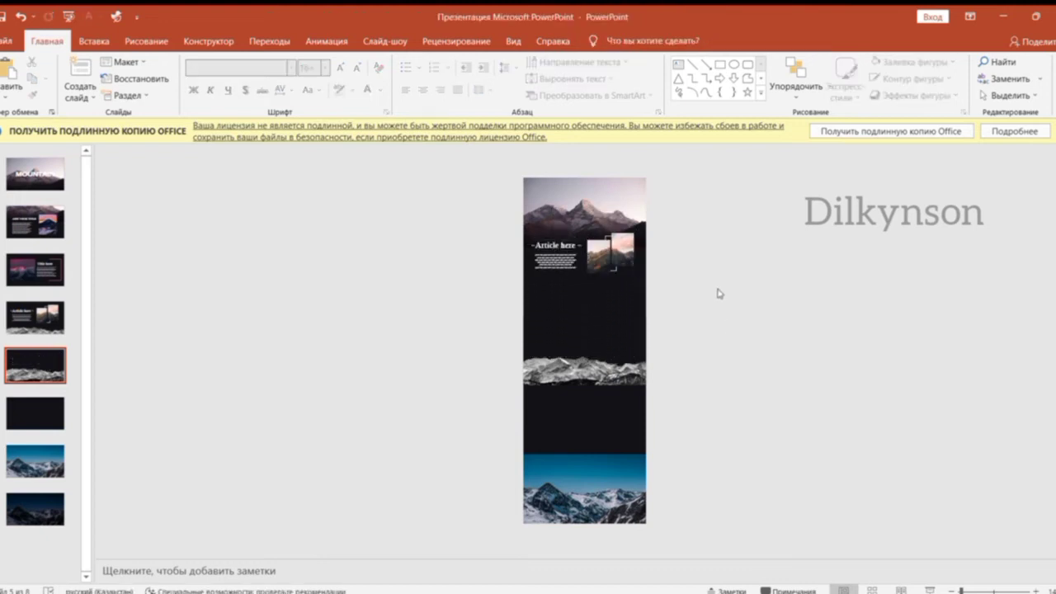
{"action": "left_click", "coordinate": [620, 230]}
{"action": "key", "text": "Up"}
{"action": "key", "text": "Up"}
{"action": "key", "text": "Up"}
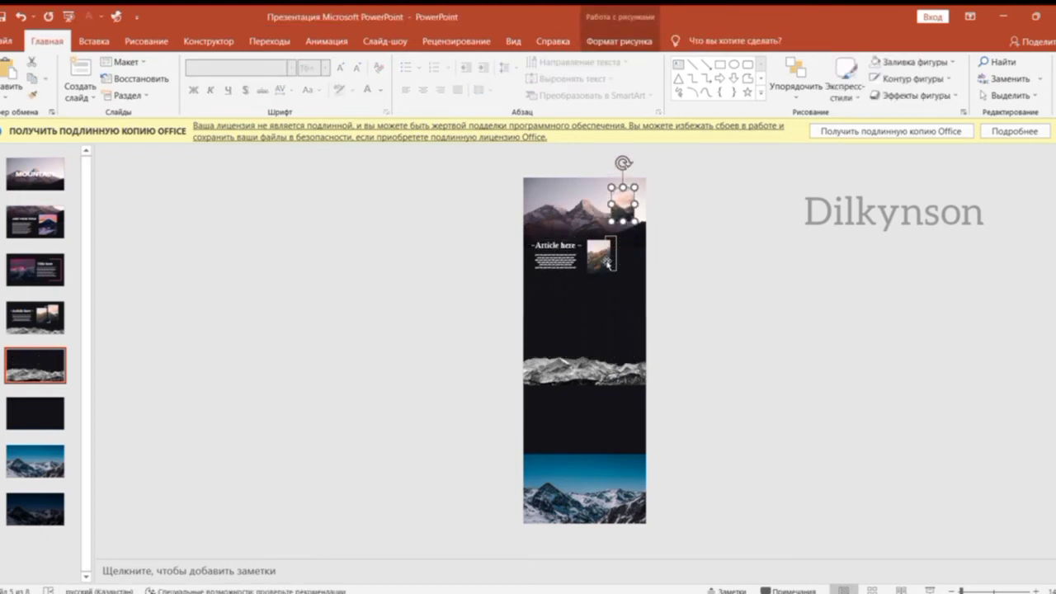
{"action": "key", "text": "Tab"}
{"action": "key", "text": "Up"}
{"action": "key", "text": "Up"}
{"action": "key", "text": "Up"}
{"action": "key", "text": "Up"}
{"action": "key", "text": "Up"}
{"action": "key", "text": "Up"}
Step: Nudge the small frame shape and the bracket line upward
{"action": "left_click", "coordinate": [644, 277]}
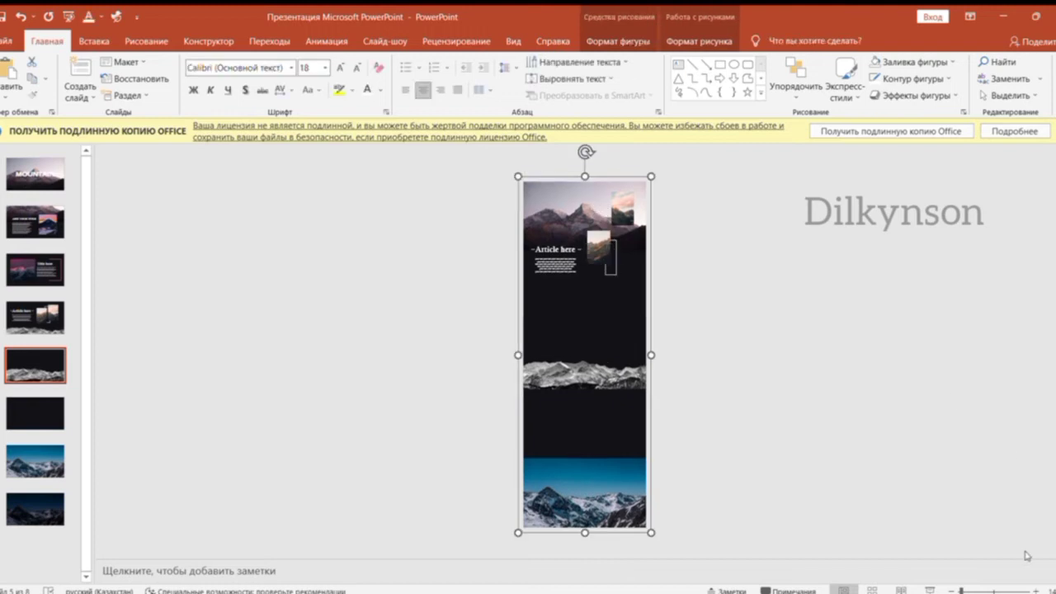
{"action": "left_click", "coordinate": [970, 587]}
{"action": "scroll", "coordinate": [726, 346], "scroll_direction": "up", "scroll_amount": 5}
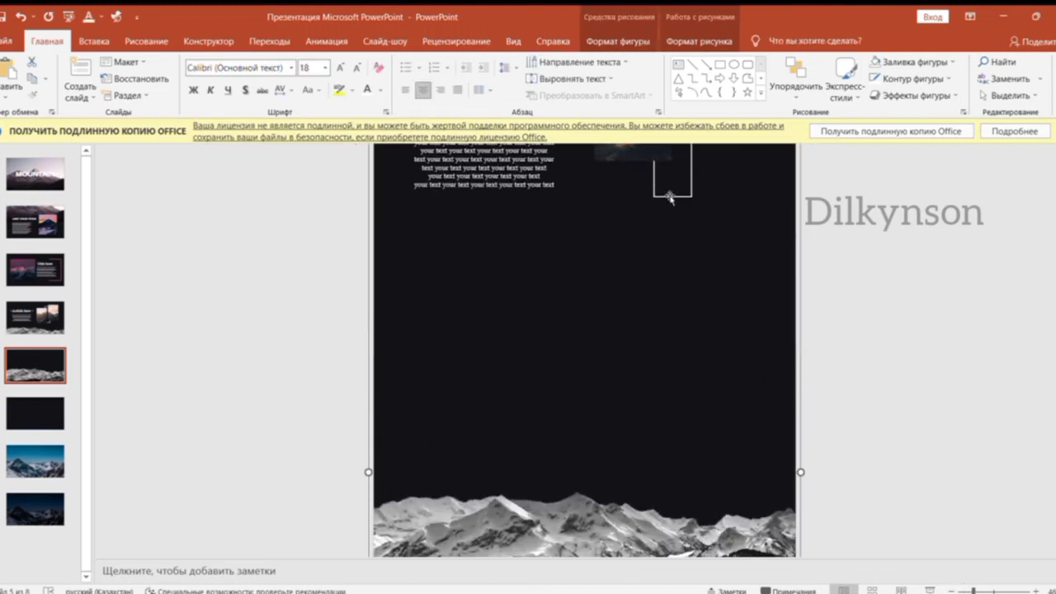
{"action": "left_click", "coordinate": [668, 196]}
{"action": "key", "text": "Up"}
{"action": "key", "text": "Up"}
{"action": "key", "text": "Up"}
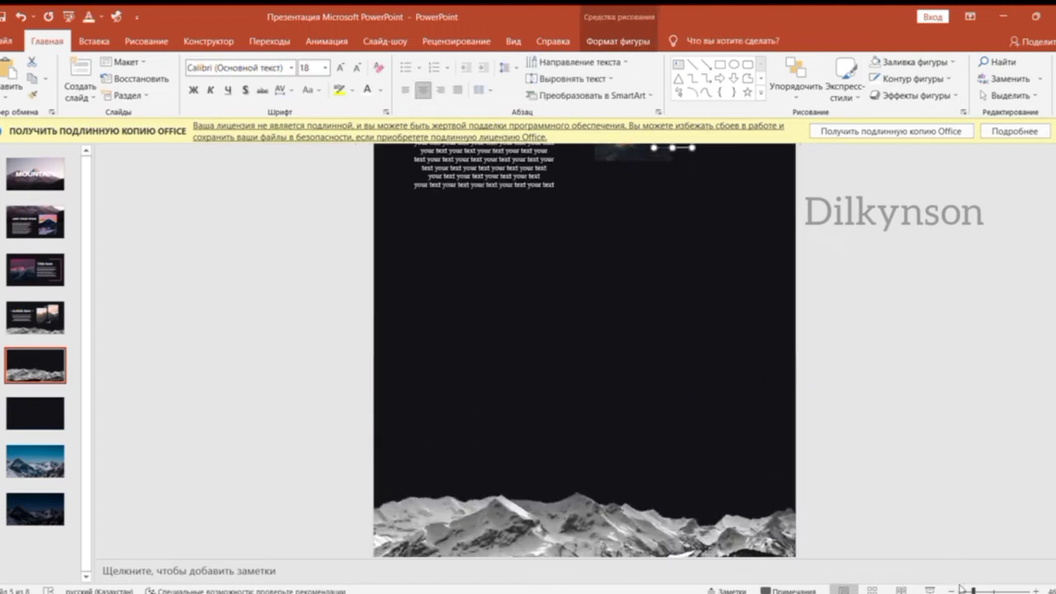
{"action": "left_click", "coordinate": [961, 588]}
{"action": "key", "text": "Up"}
{"action": "key", "text": "Up"}
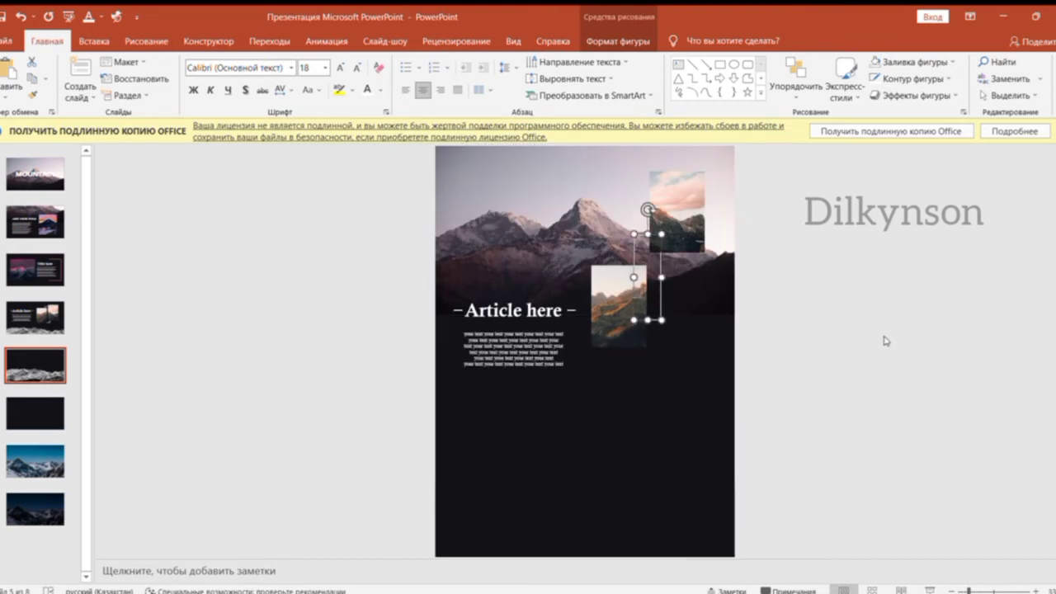
Step: Raise the Article here title and its body text two steps each
{"action": "left_click_drag", "start_coordinate": [360, 265], "coordinate": [588, 333]}
{"action": "key", "text": "Up"}
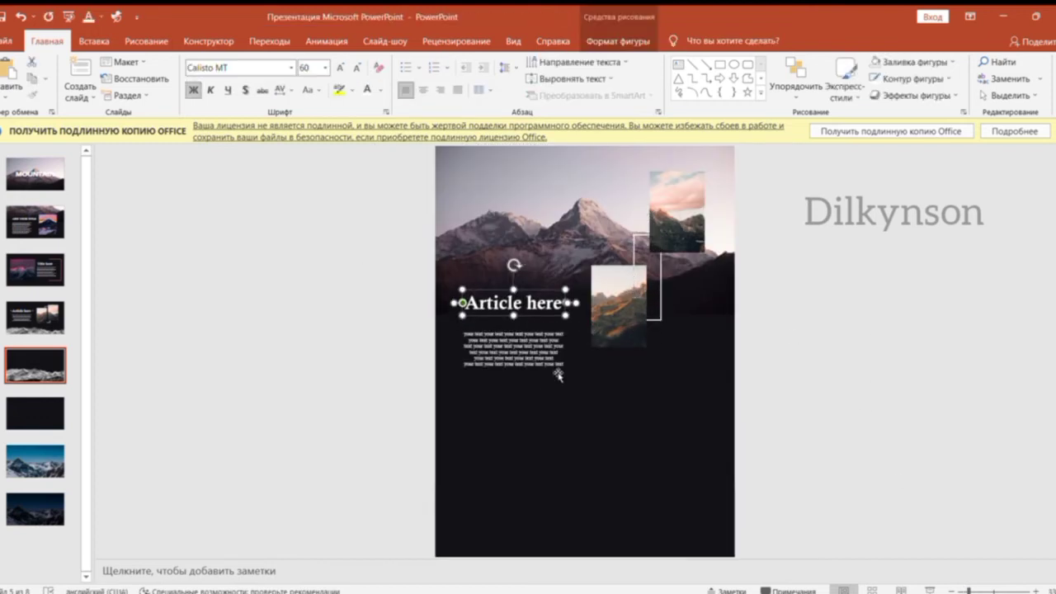
{"action": "key", "text": "Up"}
{"action": "key", "text": "Up"}
{"action": "left_click", "coordinate": [450, 333]}
{"action": "key", "text": "Up"}
{"action": "key", "text": "Up"}
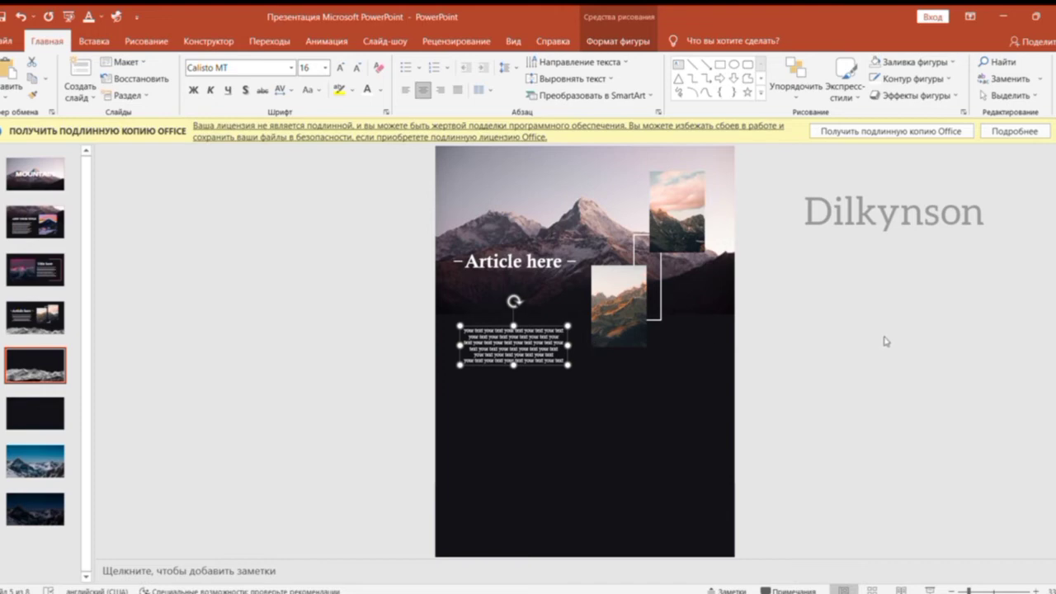
{"action": "key", "text": "Up"}
{"action": "key", "text": "Up"}
{"action": "left_click", "coordinate": [745, 279]}
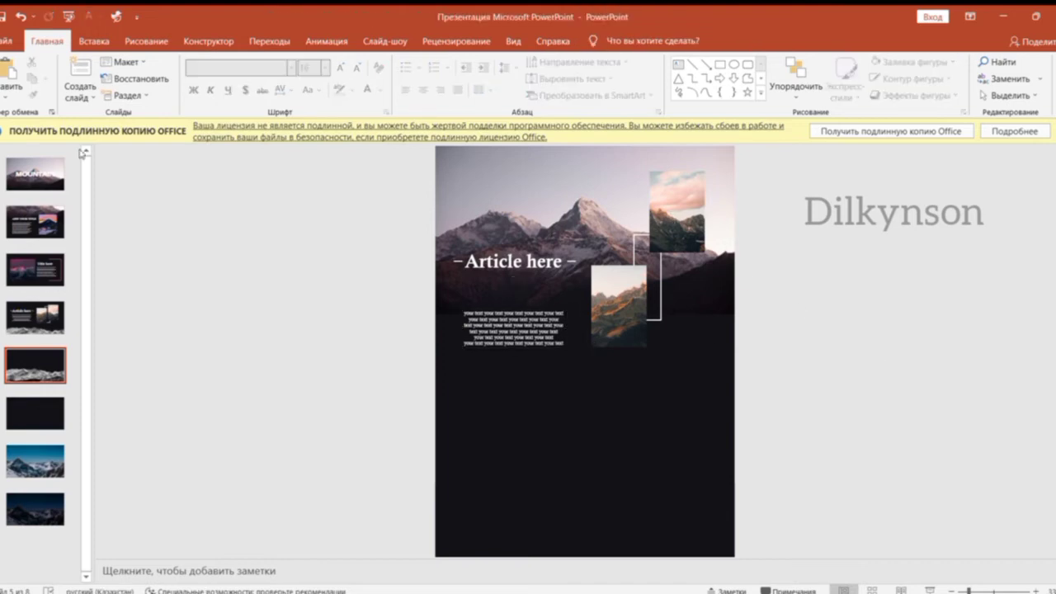
Step: Paste the three mountain icon columns and select all three
{"action": "left_click", "coordinate": [12, 70]}
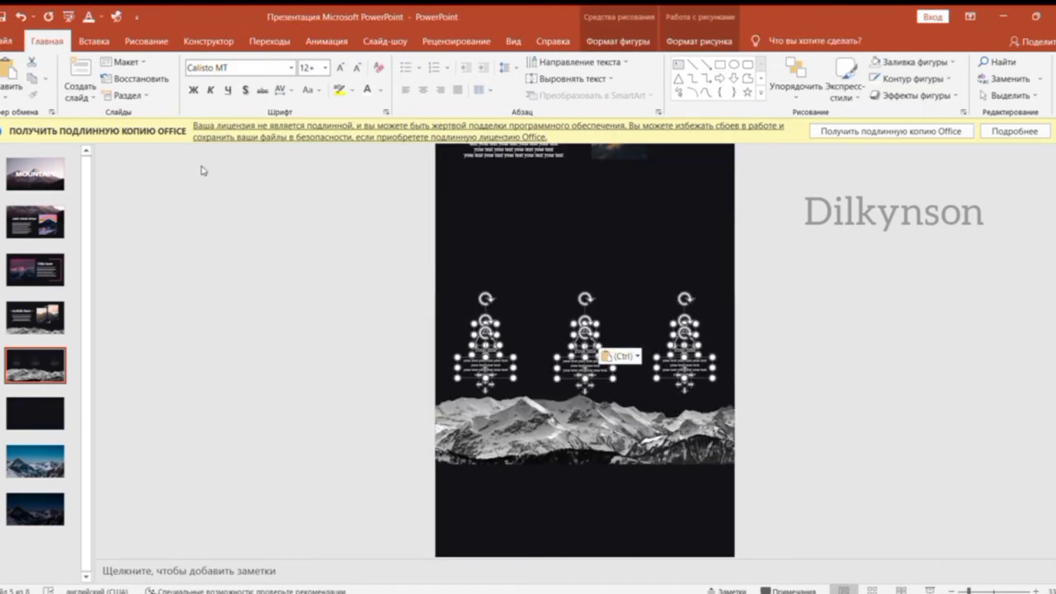
{"action": "left_click", "coordinate": [793, 317]}
{"action": "left_click", "coordinate": [485, 334]}
{"action": "left_click", "coordinate": [579, 334]}
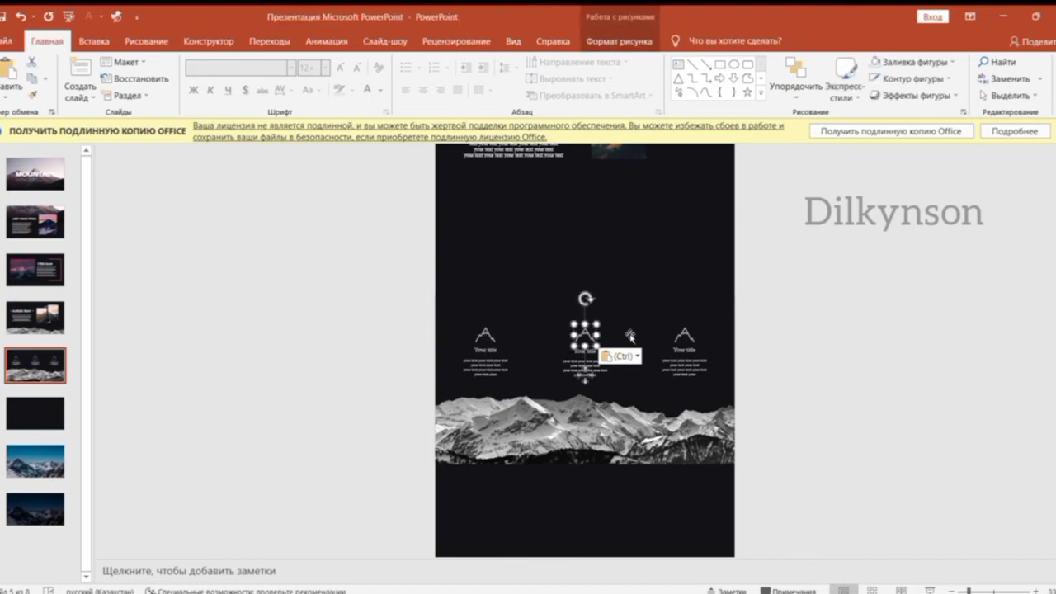
{"action": "left_click", "coordinate": [682, 331]}
Step: Paste the icon columns onto slide 4 and move them down the slide
{"action": "left_click", "coordinate": [35, 317]}
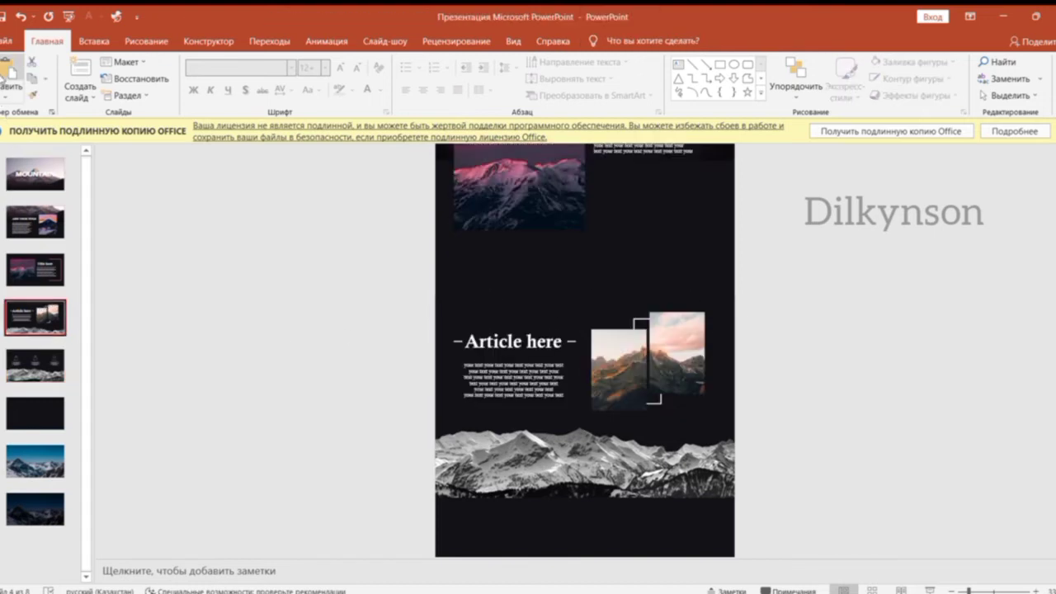
{"action": "left_click", "coordinate": [11, 70]}
{"action": "key", "text": "Down"}
{"action": "key", "text": "Down"}
{"action": "key", "text": "Down"}
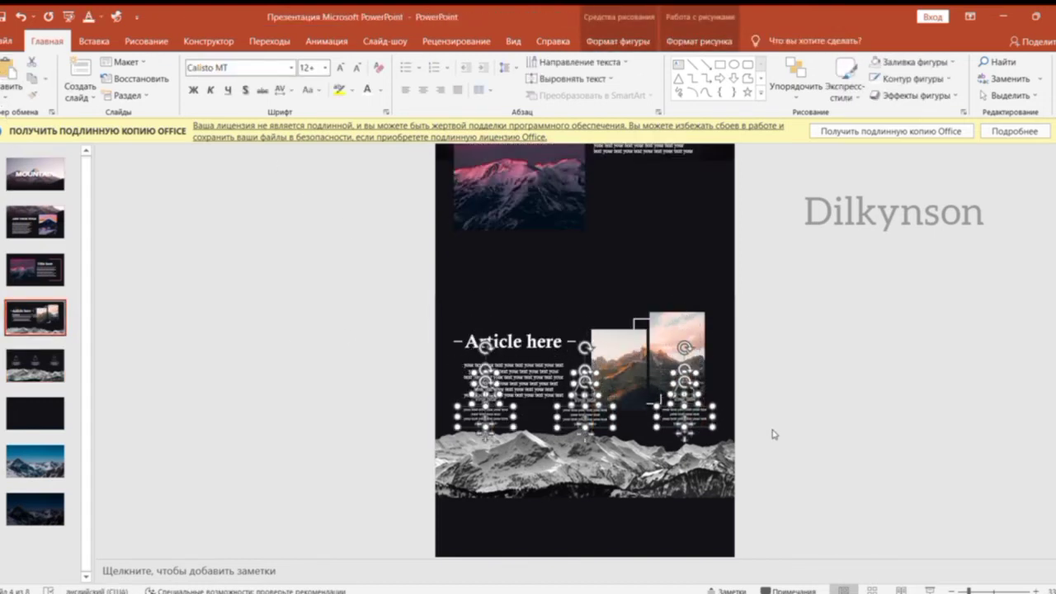
{"action": "left_click", "coordinate": [957, 588]}
{"action": "key", "text": "Down"}
{"action": "key", "text": "Down"}
{"action": "key", "text": "Down"}
{"action": "key", "text": "Down"}
{"action": "key", "text": "Down"}
{"action": "key", "text": "Down"}
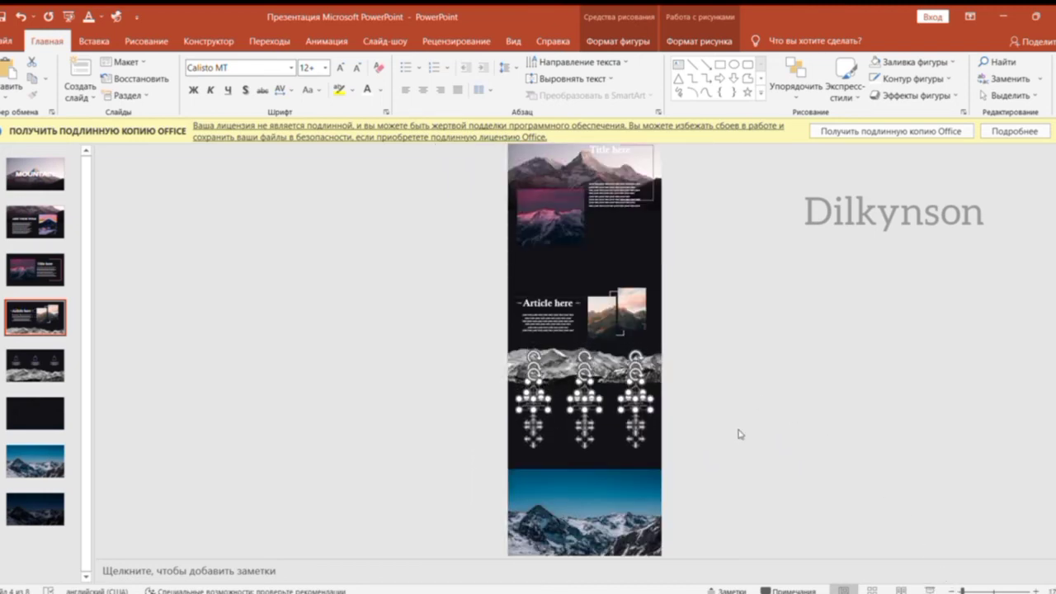
{"action": "key", "text": "Down"}
{"action": "key", "text": "Down"}
{"action": "key", "text": "Down"}
{"action": "key", "text": "Down"}
{"action": "key", "text": "Down"}
{"action": "key", "text": "Down"}
Step: Stagger slide 4's icon columns by nudging the left and middle ones up
{"action": "left_click_drag", "start_coordinate": [472, 432], "coordinate": [553, 498]}
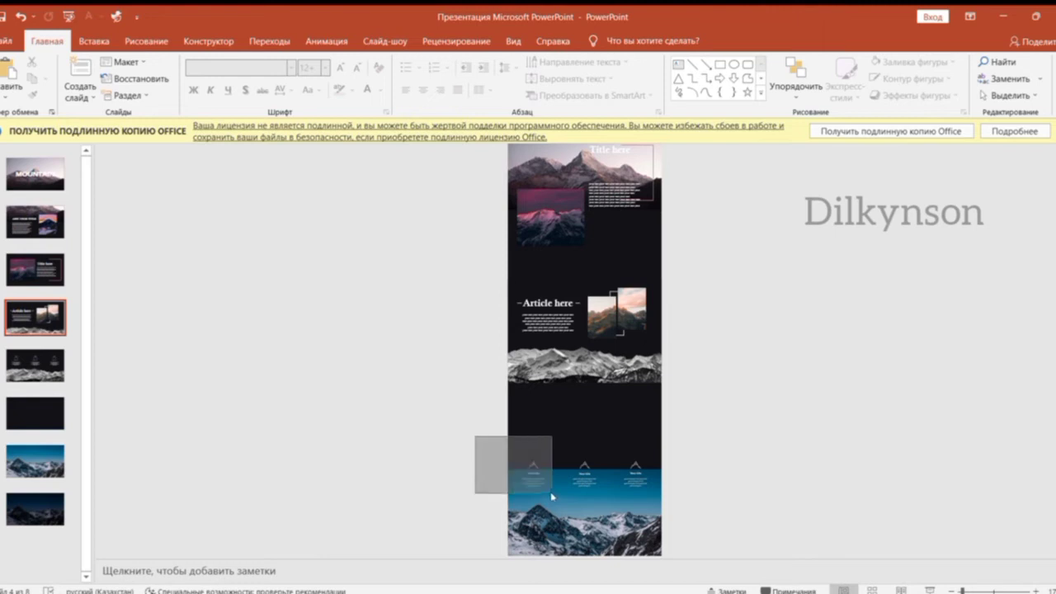
{"action": "key", "text": "Up"}
{"action": "key", "text": "Up"}
{"action": "key", "text": "Up"}
{"action": "key", "text": "Up"}
{"action": "key", "text": "Up"}
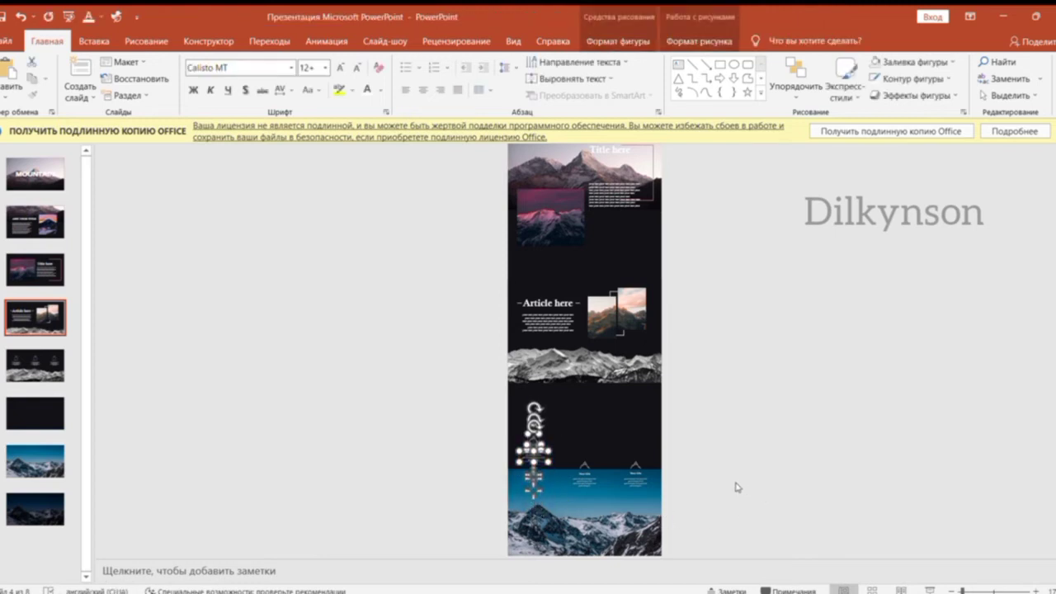
{"action": "key", "text": "Up"}
{"action": "key", "text": "Up"}
{"action": "key", "text": "Up"}
{"action": "left_click_drag", "start_coordinate": [455, 422], "coordinate": [621, 495]}
{"action": "key", "text": "Up"}
{"action": "key", "text": "Up"}
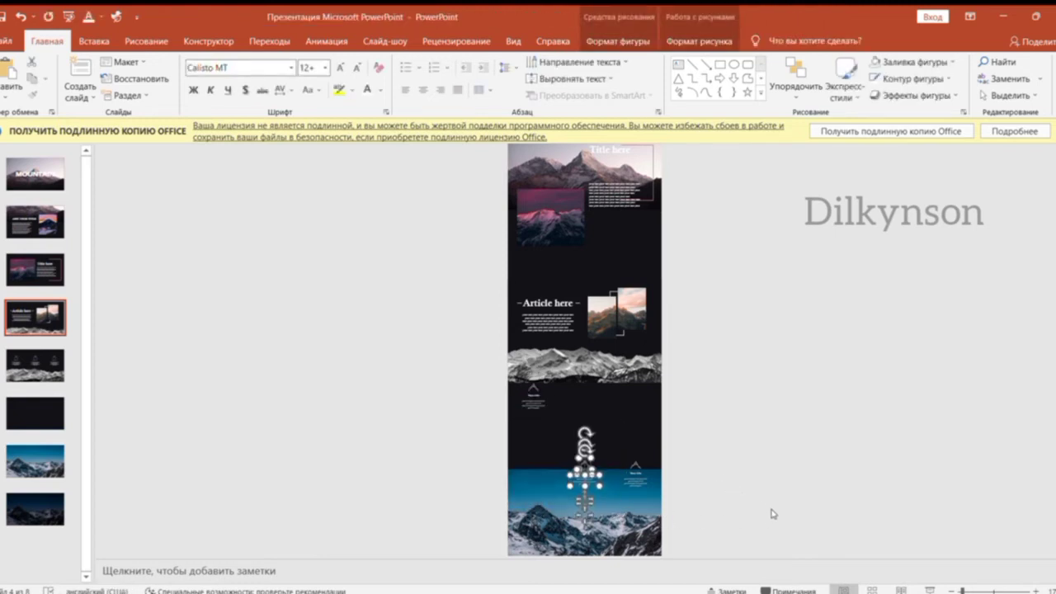
{"action": "key", "text": "Up"}
{"action": "key", "text": "Up"}
{"action": "key", "text": "Up"}
{"action": "key", "text": "Up"}
{"action": "key", "text": "Up"}
{"action": "key", "text": "Up"}
{"action": "left_click", "coordinate": [774, 472]}
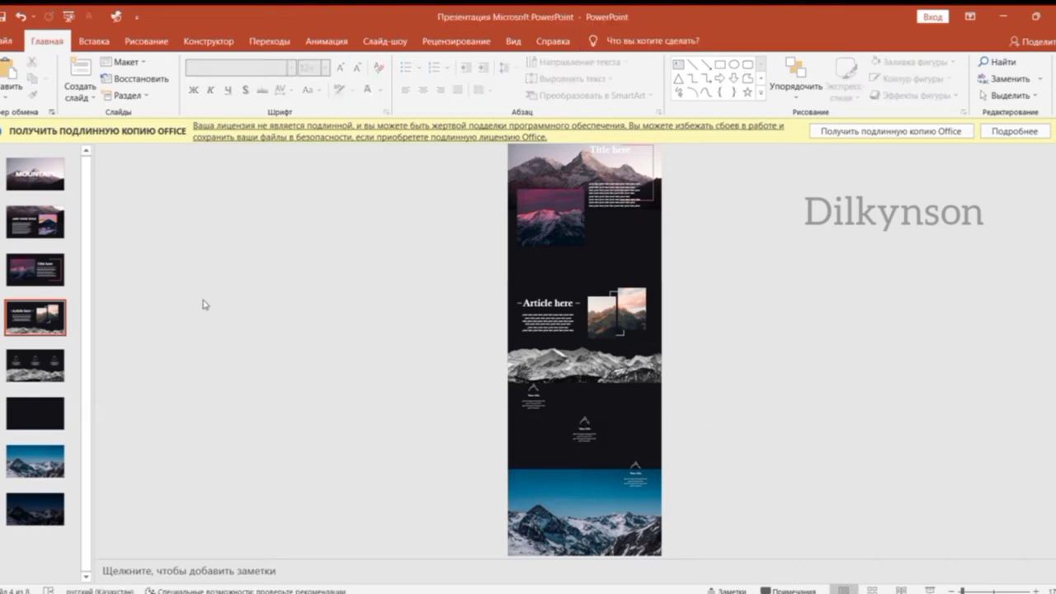
Step: Paste the icon columns onto slide 6 and move them up
{"action": "left_click", "coordinate": [25, 271]}
{"action": "key", "text": "Down"}
{"action": "key", "text": "Down"}
{"action": "key", "text": "Down"}
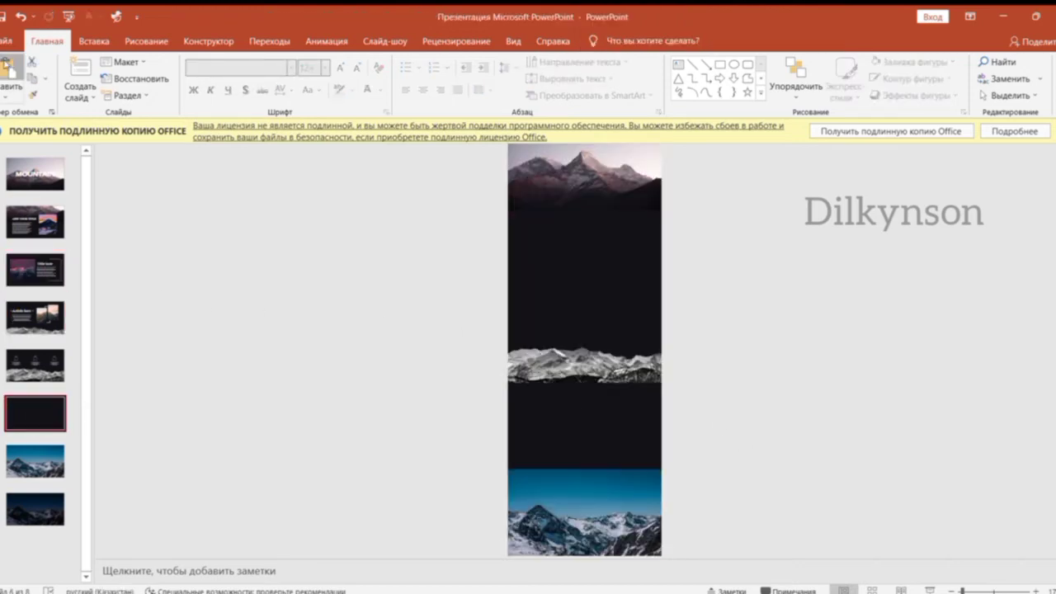
{"action": "left_click", "coordinate": [6, 64]}
{"action": "key", "text": "Up"}
{"action": "key", "text": "Up"}
{"action": "key", "text": "Up"}
{"action": "key", "text": "Up"}
{"action": "key", "text": "Up"}
{"action": "key", "text": "Up"}
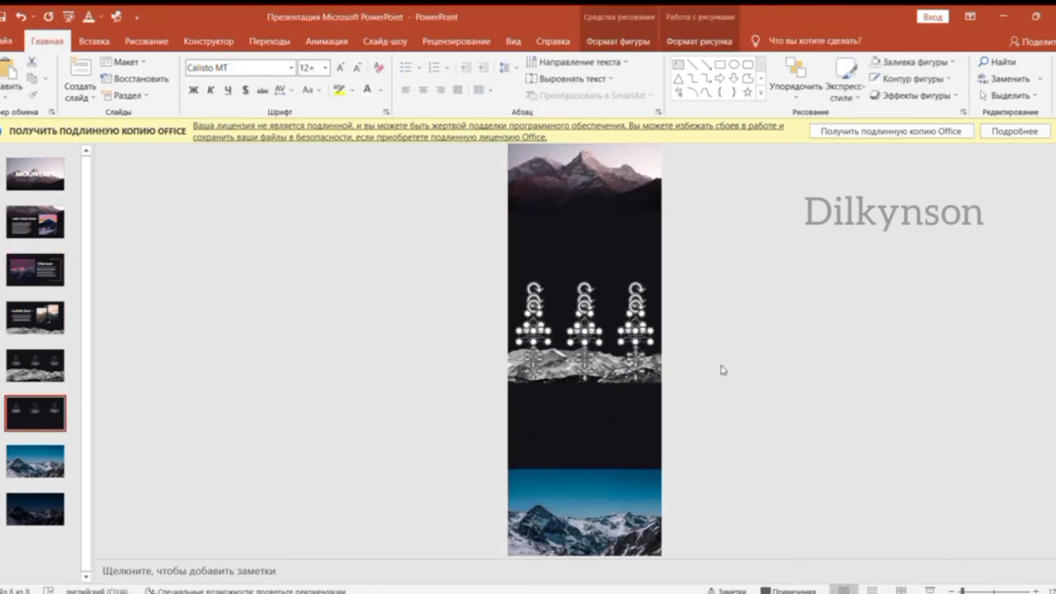
{"action": "key", "text": "Up"}
{"action": "key", "text": "Up"}
{"action": "key", "text": "Up"}
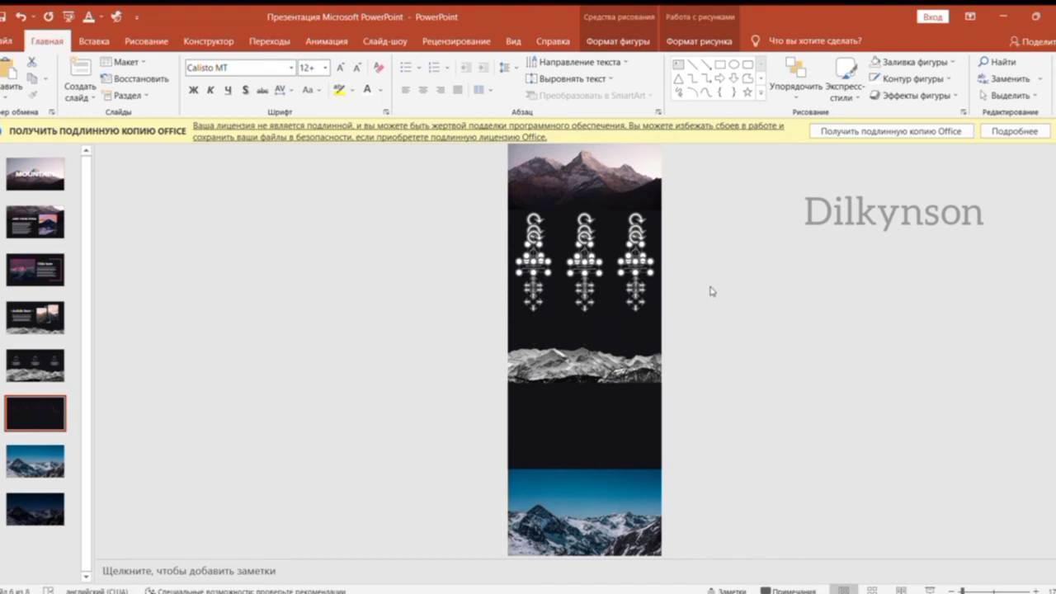
Step: Stagger slide 6's right, middle and left icon columns near the top
{"action": "key", "text": "Delete"}
{"action": "key", "text": "ctrl+v"}
{"action": "key", "text": "Up"}
{"action": "key", "text": "Up"}
{"action": "key", "text": "Up"}
{"action": "key", "text": "Up"}
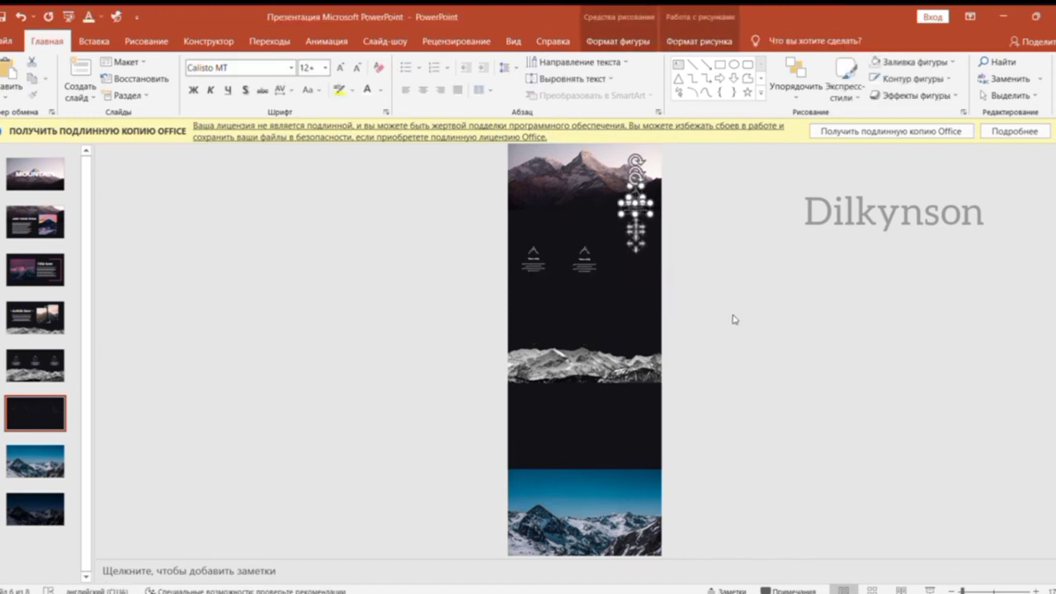
{"action": "key", "text": "Delete"}
{"action": "key", "text": "ctrl+v"}
{"action": "key", "text": "Up"}
{"action": "key", "text": "Up"}
{"action": "key", "text": "Up"}
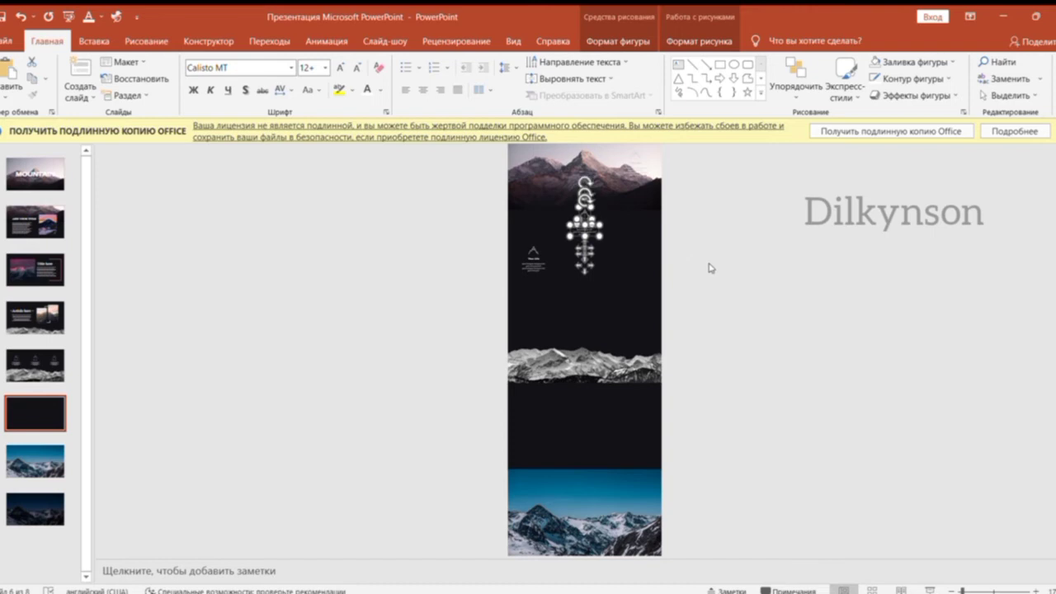
{"action": "key", "text": "Delete"}
{"action": "left_click_drag", "start_coordinate": [709, 323], "coordinate": [490, 241]}
{"action": "key", "text": "ctrl+v"}
{"action": "key", "text": "Up"}
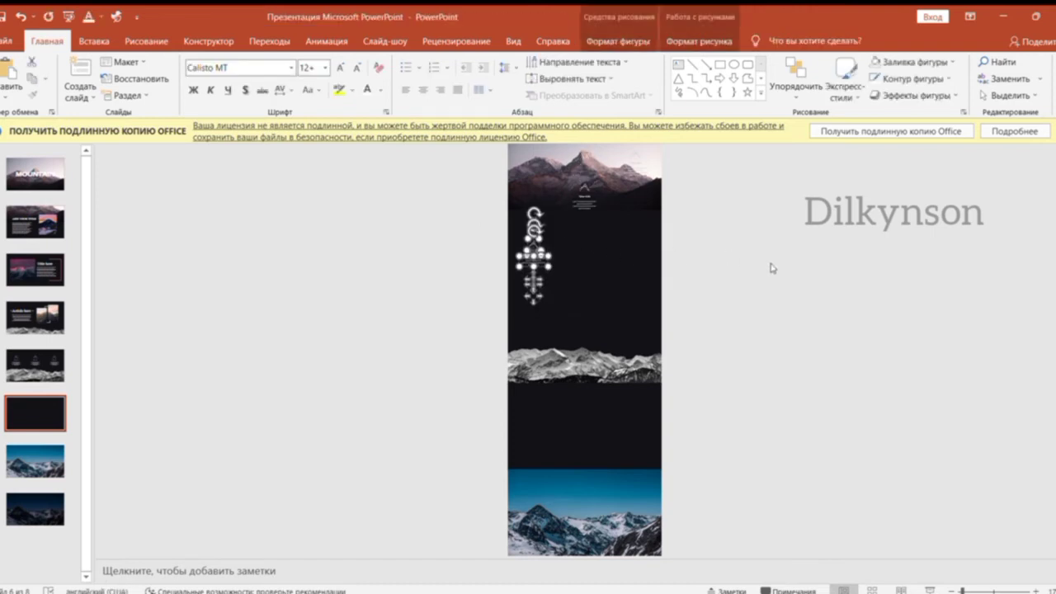
{"action": "key", "text": "Escape"}
{"action": "scroll", "coordinate": [772, 268], "scroll_direction": "up", "scroll_amount": 5}
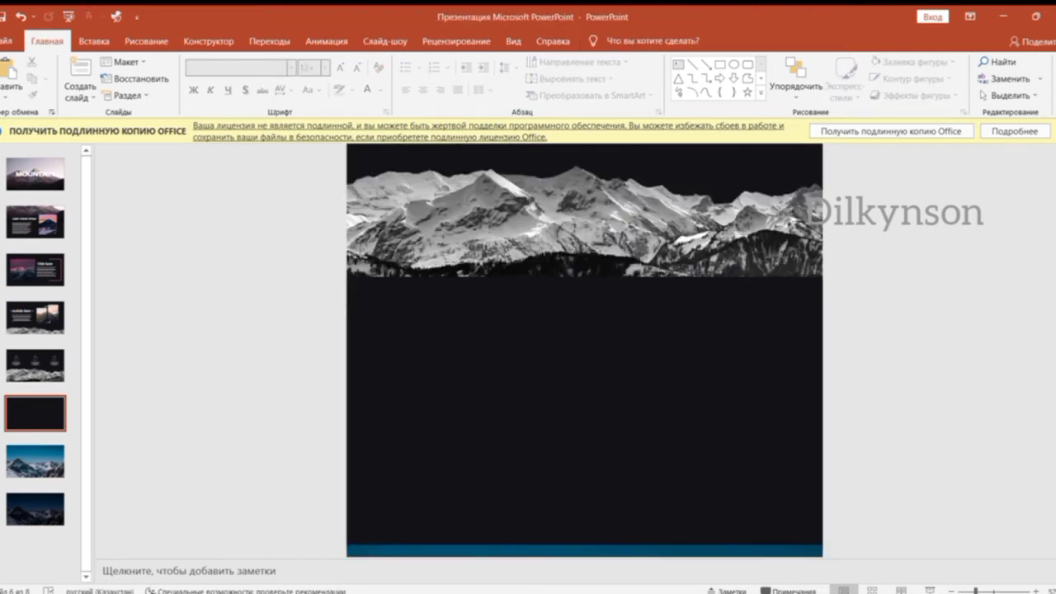
Step: Paste the sunset mountain photo and crop it to a Round Same Side Corner Rectangle
{"action": "key", "text": "ctrl+v"}
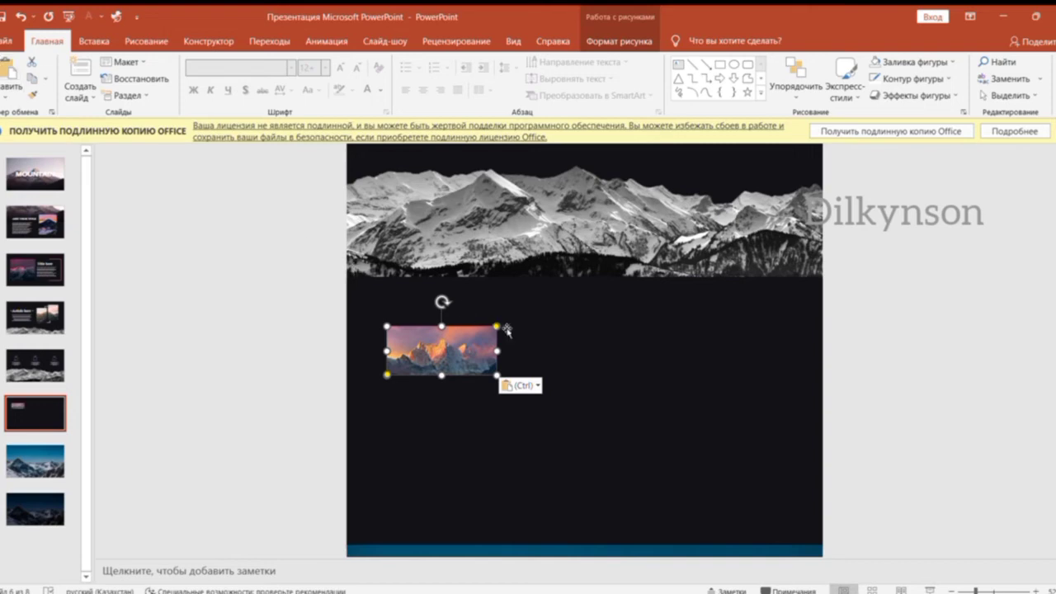
{"action": "left_click", "coordinate": [618, 40]}
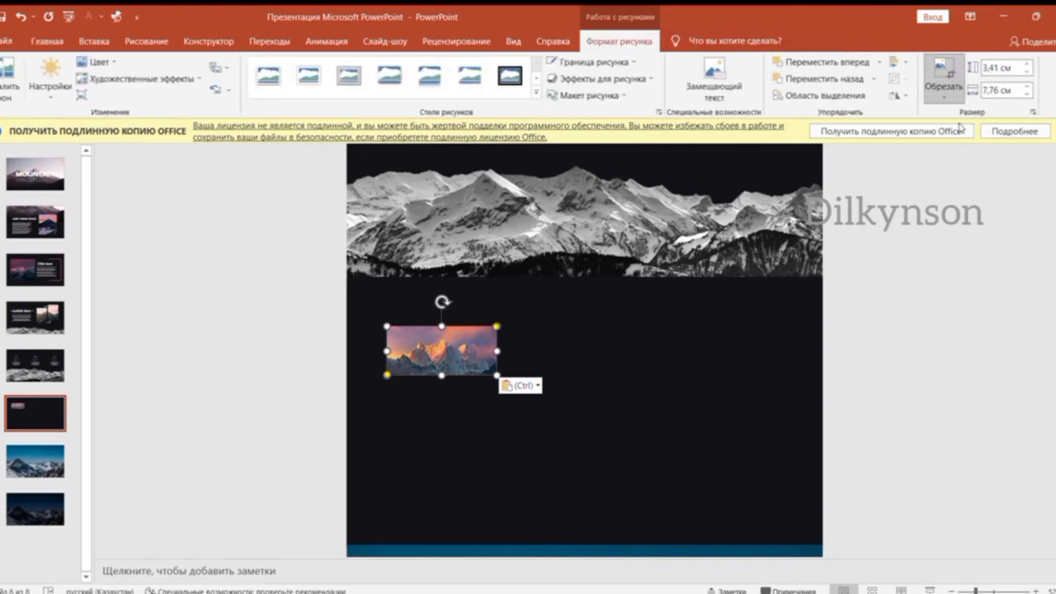
{"action": "left_click", "coordinate": [943, 98]}
{"action": "mouse_move", "coordinate": [986, 132]}
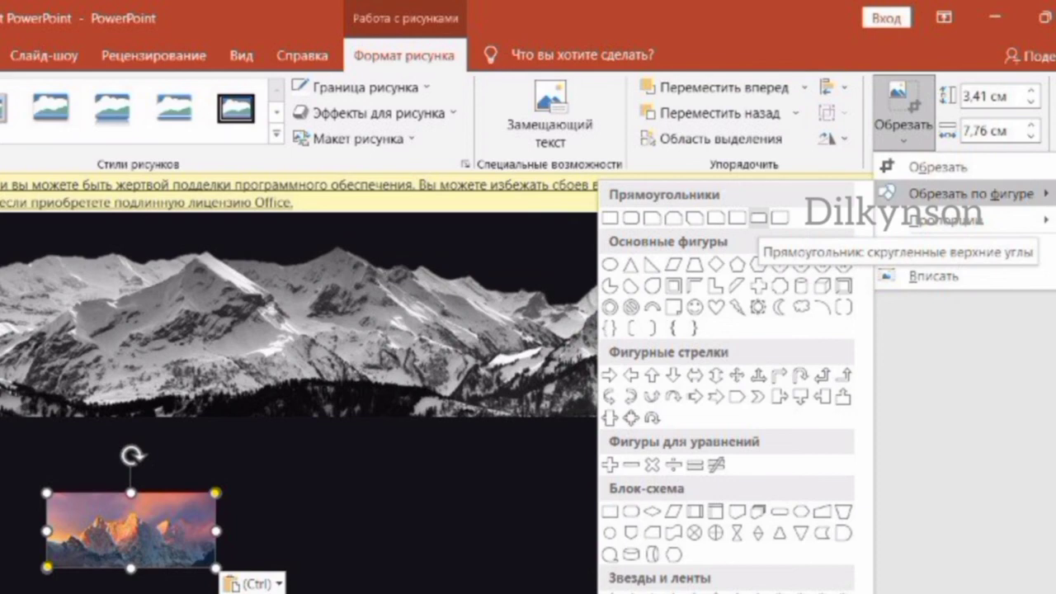
{"action": "left_click", "coordinate": [758, 217]}
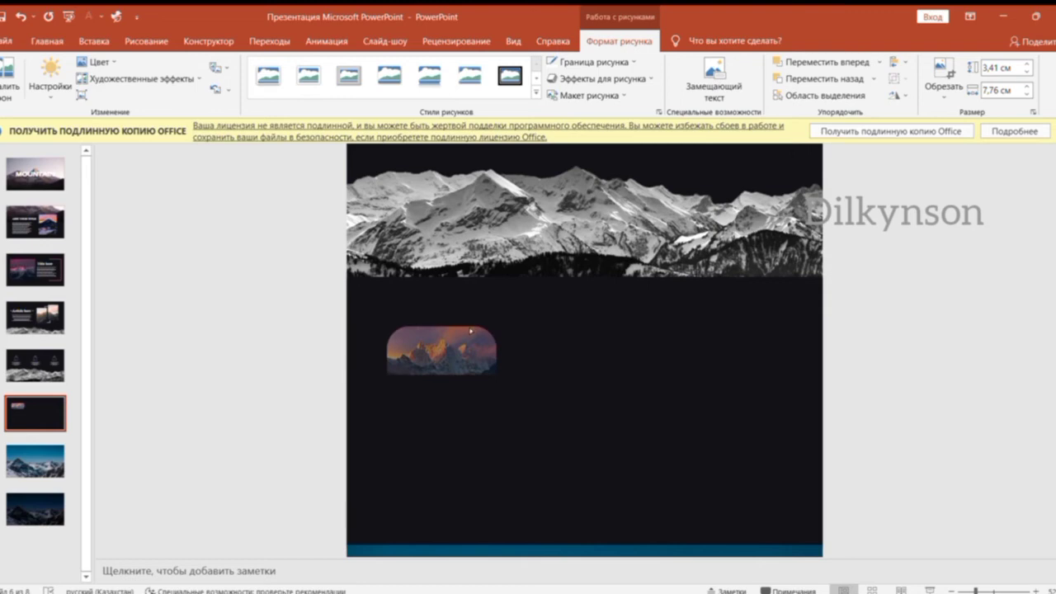
{"action": "left_click", "coordinate": [778, 335]}
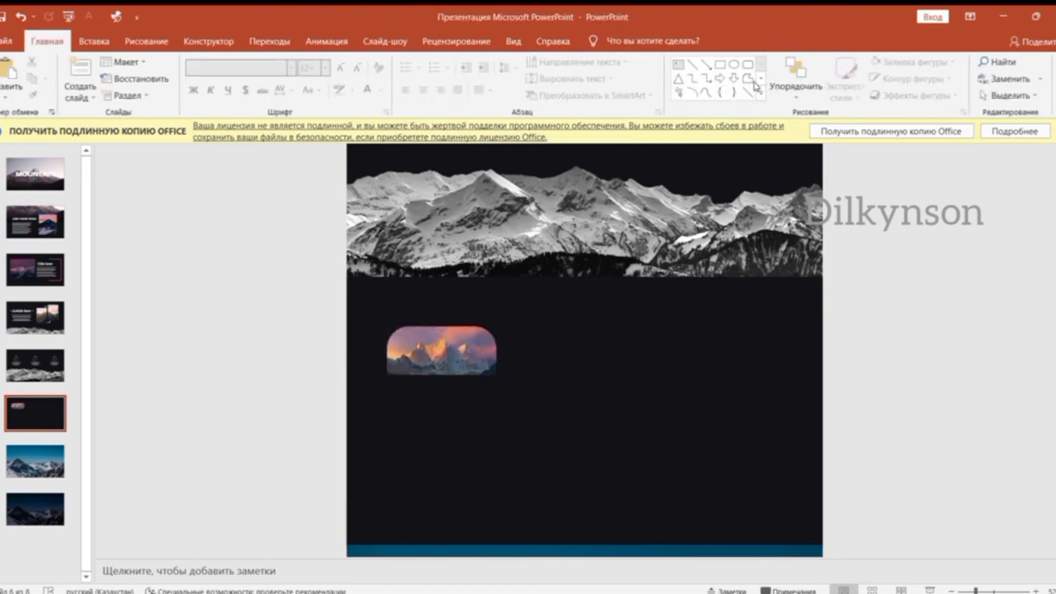
Step: Draw a blue rectangle under the rounded photo and stretch it to 6.2 cm tall
{"action": "left_click", "coordinate": [678, 93]}
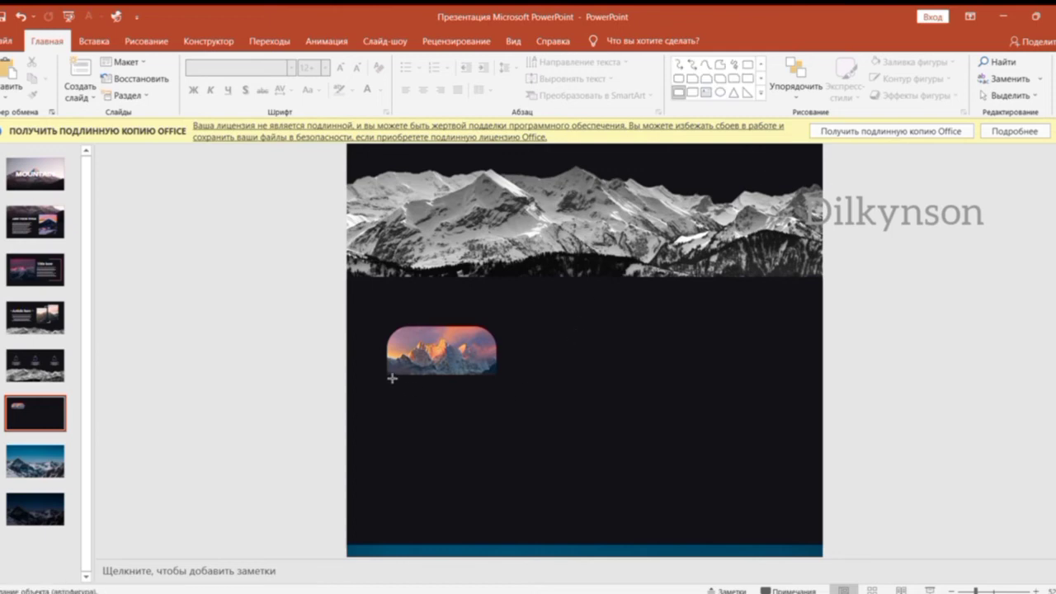
{"action": "left_click_drag", "start_coordinate": [392, 378], "coordinate": [497, 402]}
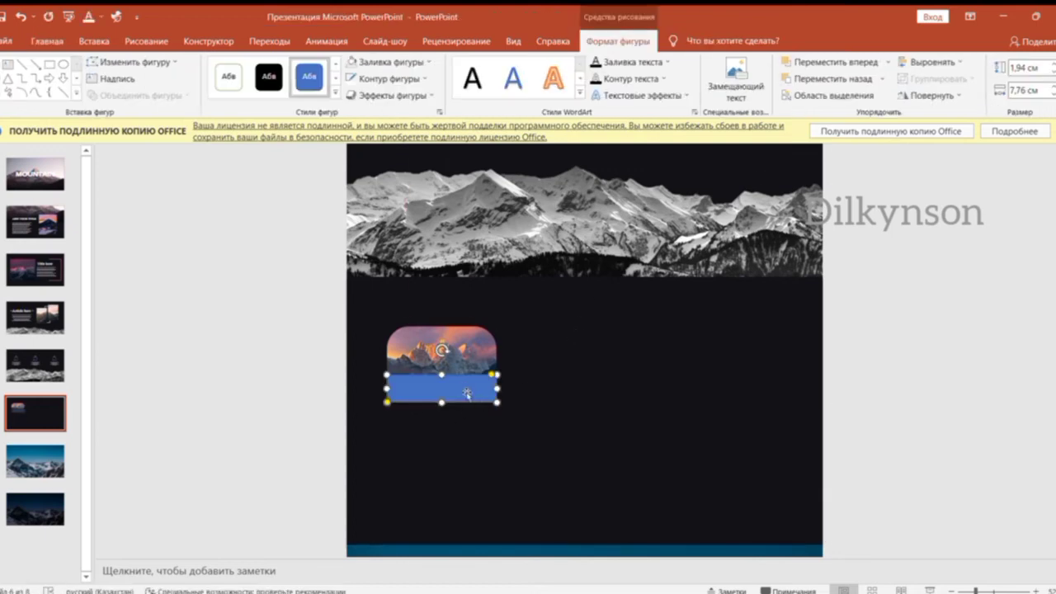
{"action": "left_click", "coordinate": [929, 95]}
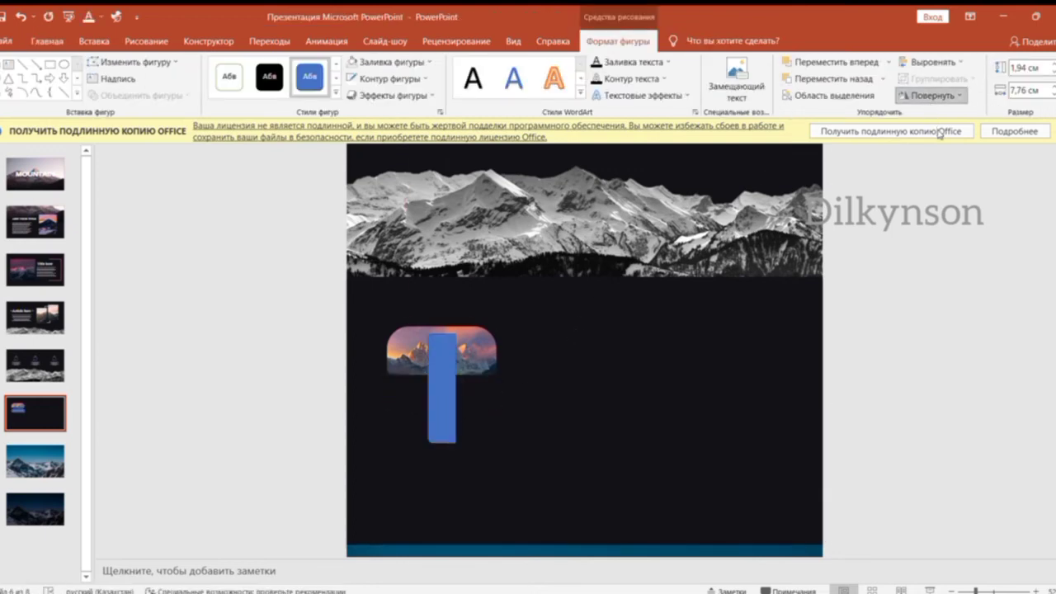
{"action": "left_click", "coordinate": [442, 387]}
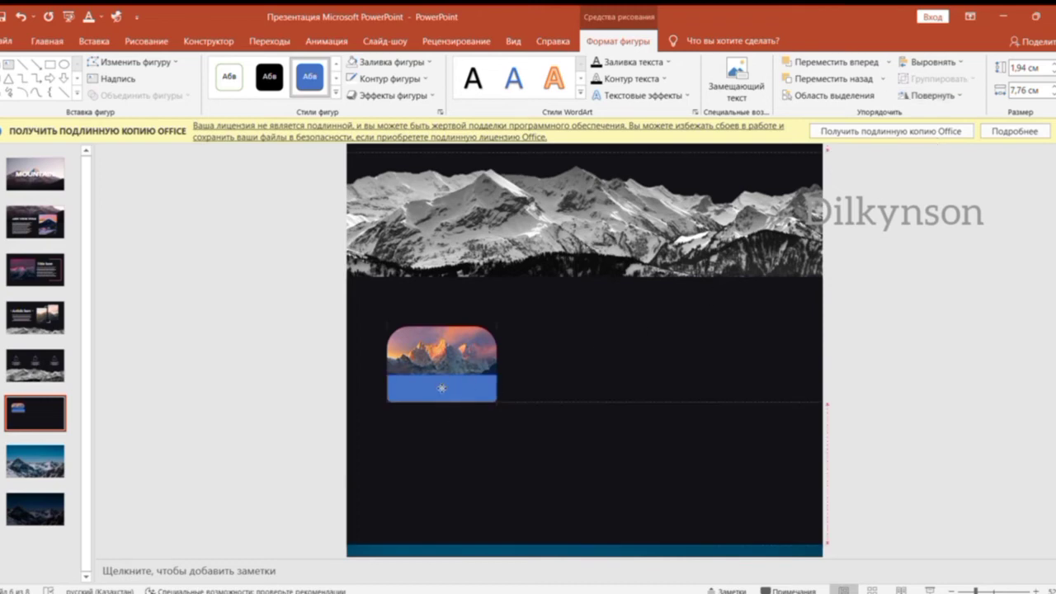
{"action": "left_click_drag", "start_coordinate": [442, 402], "coordinate": [441, 451]}
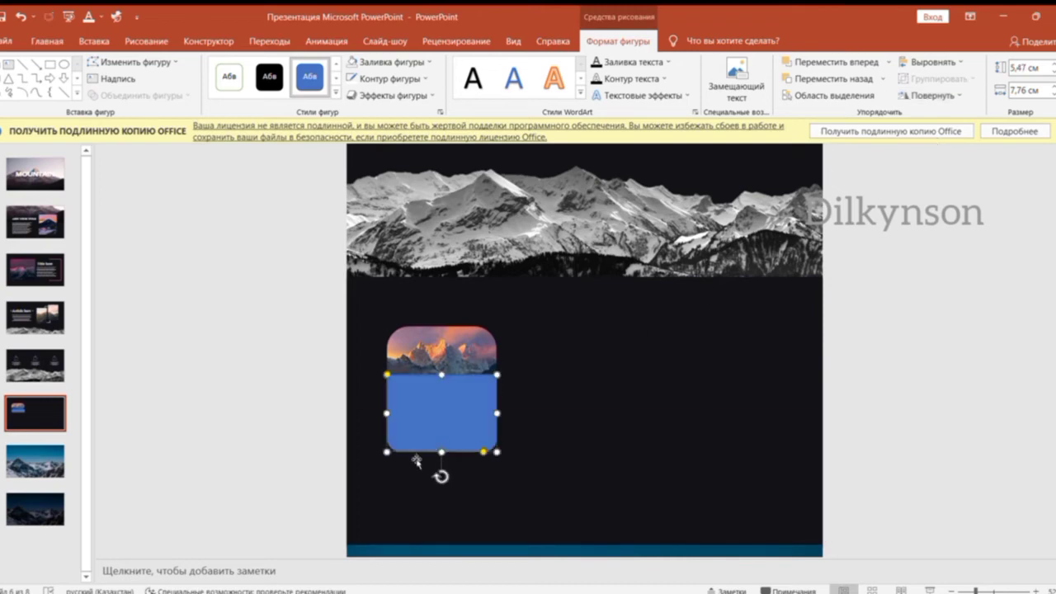
{"action": "left_click", "coordinate": [474, 458]}
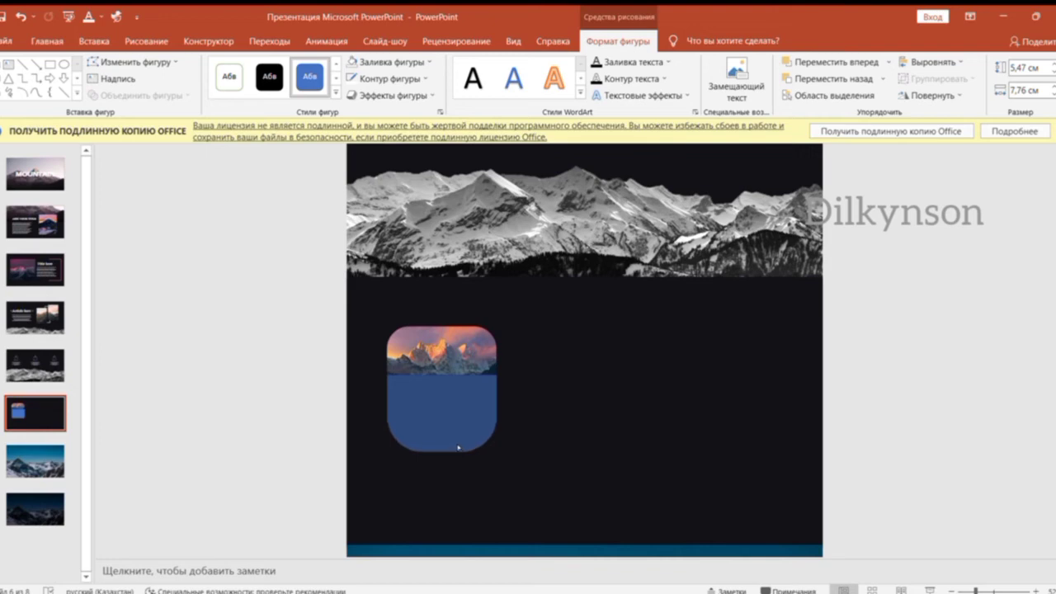
{"action": "left_click", "coordinate": [446, 441]}
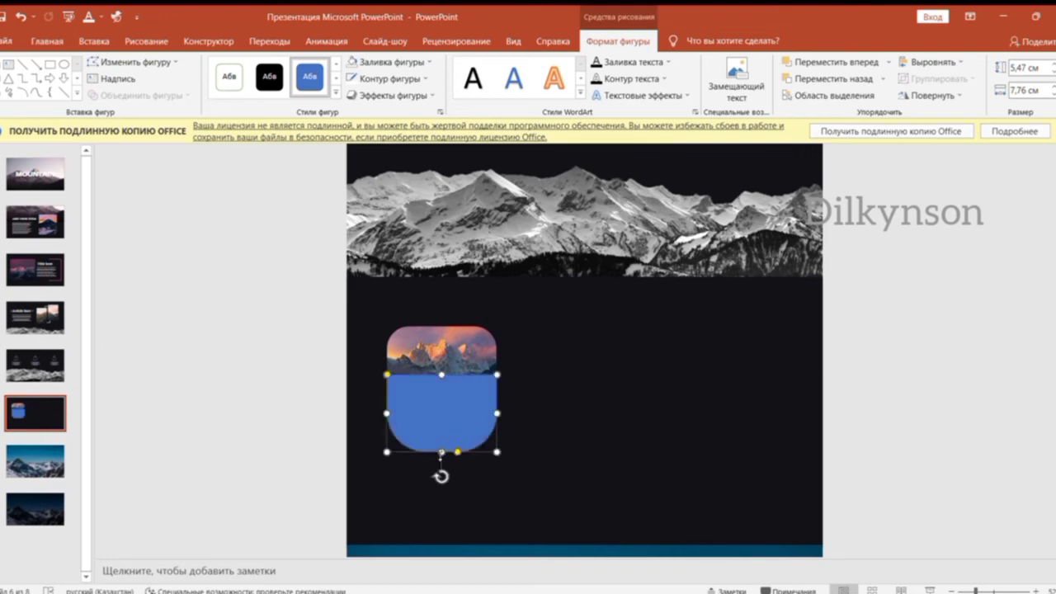
{"action": "left_click_drag", "start_coordinate": [442, 453], "coordinate": [440, 463]}
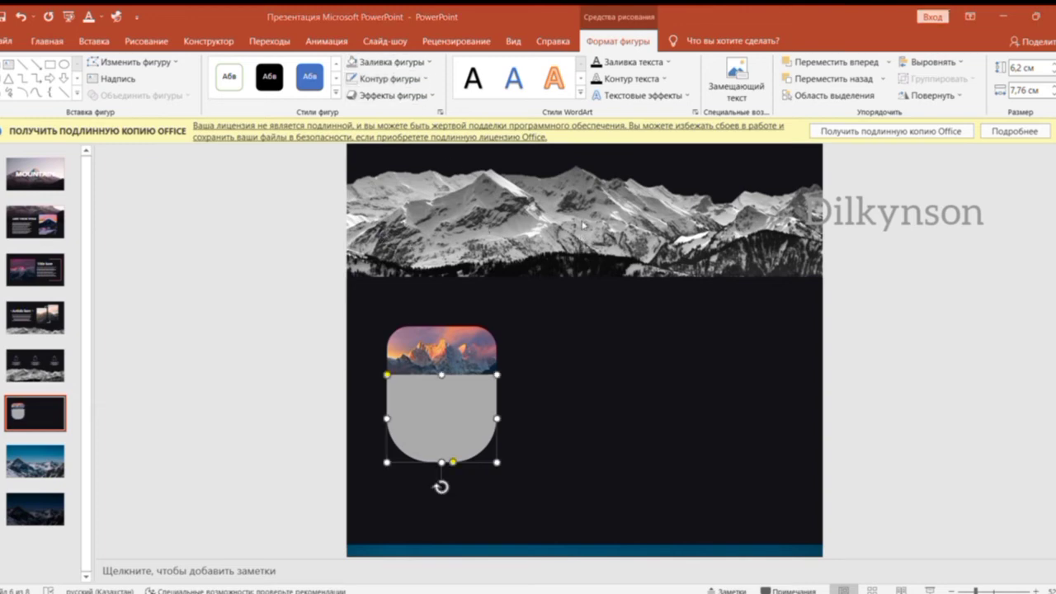
{"action": "left_click", "coordinate": [859, 336]}
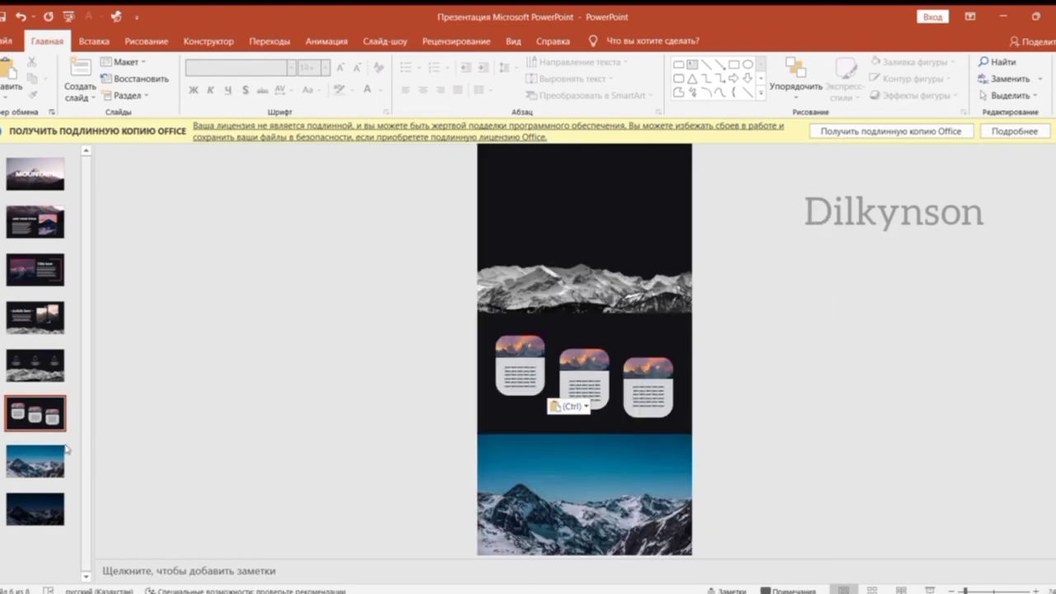
Step: Paste the three photo cards onto slide 5, staggering the right and middle cards lower
{"action": "left_click", "coordinate": [35, 365]}
{"action": "key", "text": "ctrl+v"}
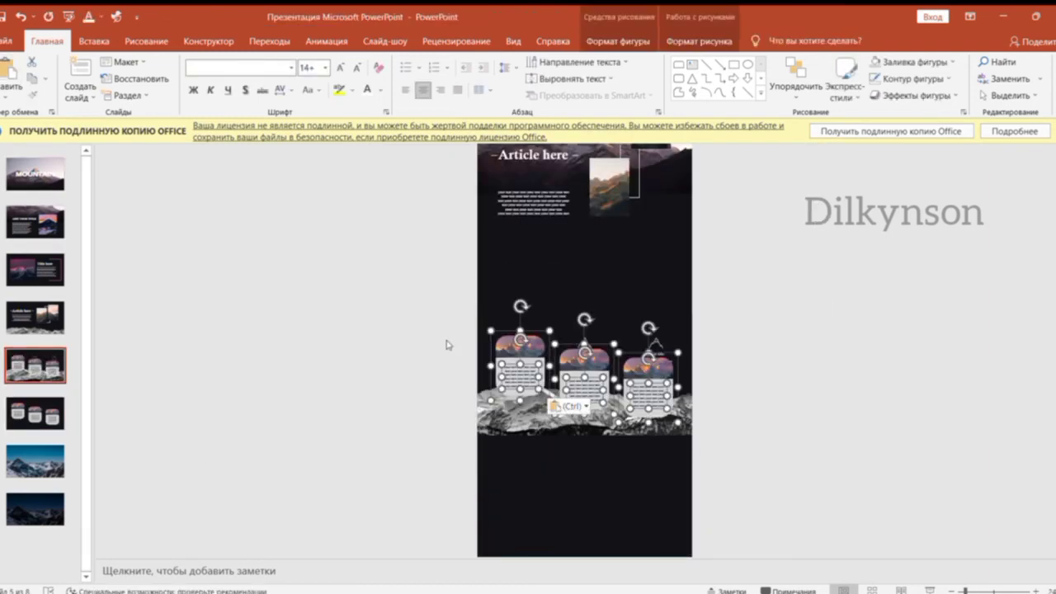
{"action": "key", "text": "Down"}
{"action": "key", "text": "Down"}
{"action": "key", "text": "Down"}
{"action": "key", "text": "Down"}
{"action": "key", "text": "Down"}
{"action": "key", "text": "Down"}
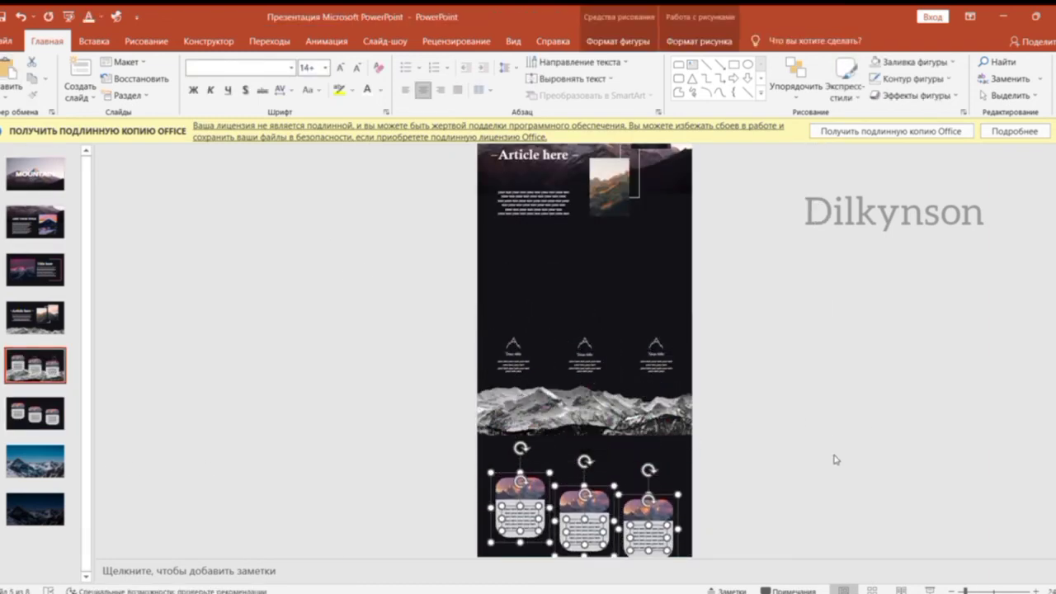
{"action": "left_click", "coordinate": [953, 585]}
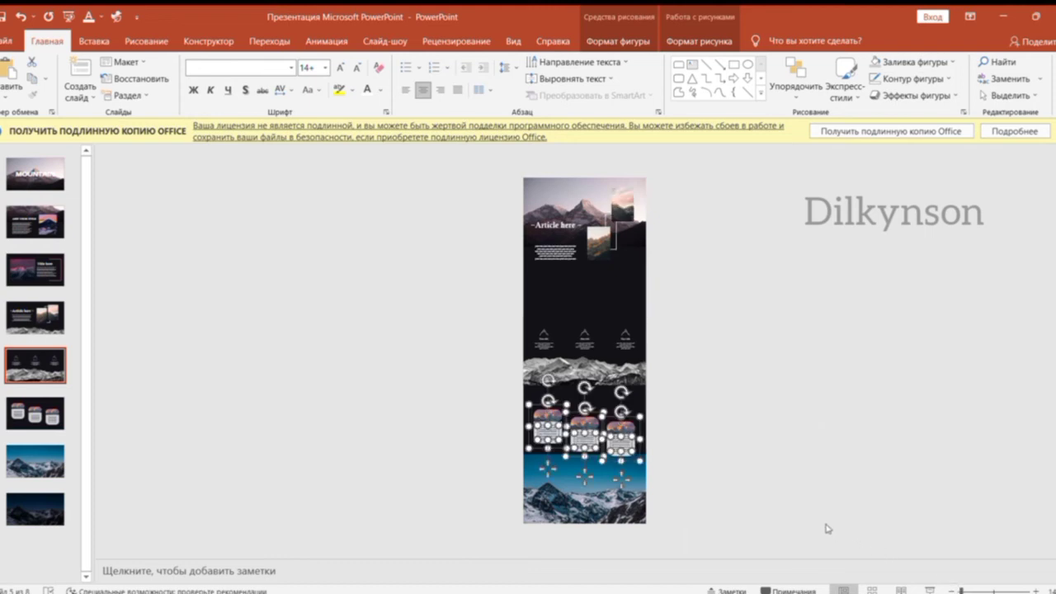
{"action": "left_click", "coordinate": [731, 481]}
{"action": "left_click_drag", "start_coordinate": [738, 498], "coordinate": [597, 384]}
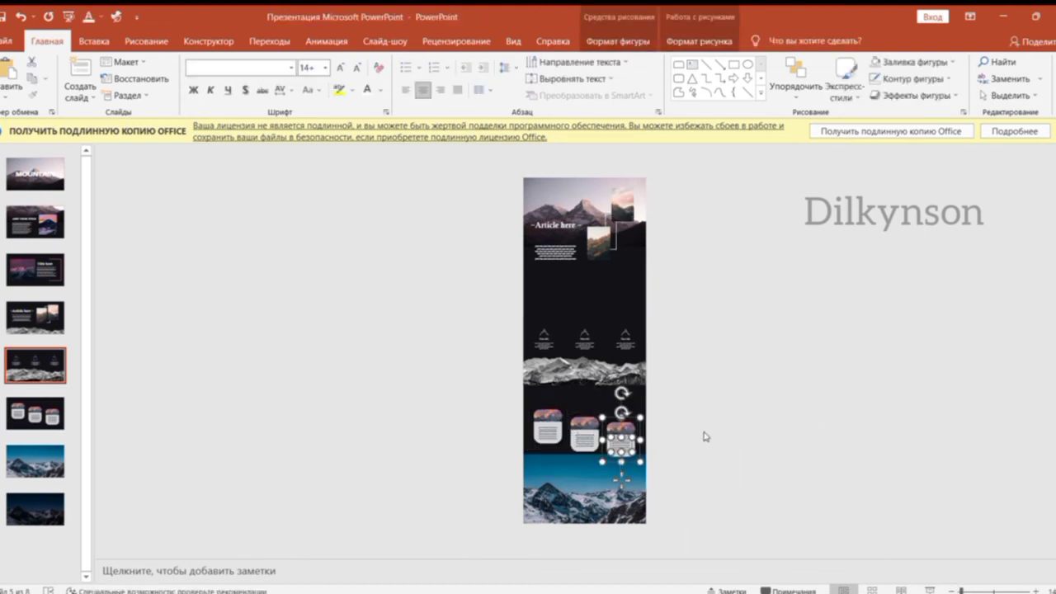
{"action": "key", "text": "Down"}
{"action": "key", "text": "Down"}
{"action": "key", "text": "Down"}
{"action": "key", "text": "Down"}
{"action": "key", "text": "Down"}
{"action": "key", "text": "Down"}
{"action": "left_click_drag", "start_coordinate": [709, 478], "coordinate": [563, 381]}
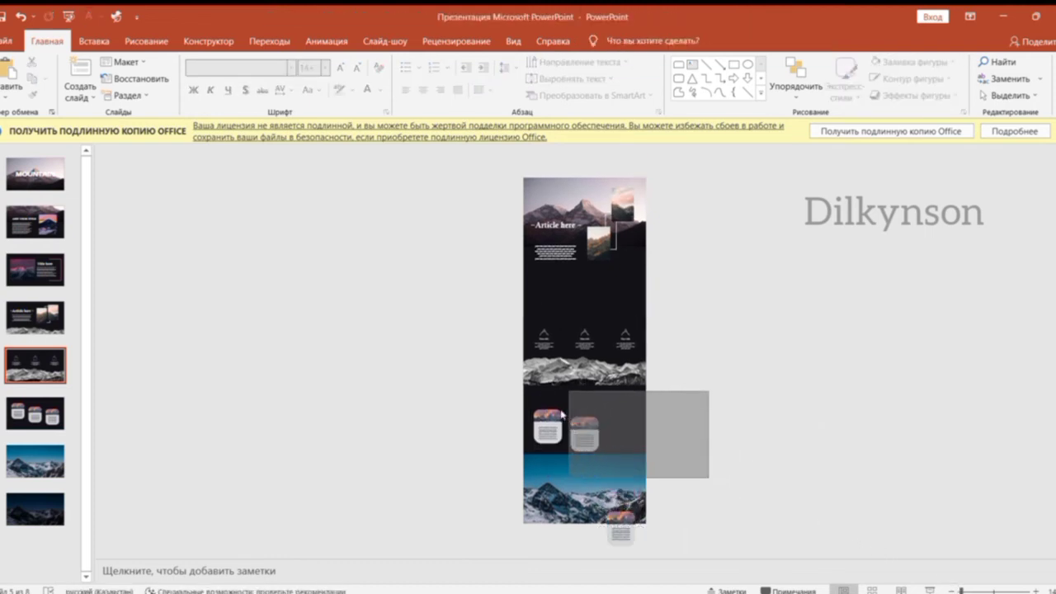
{"action": "key", "text": "Down"}
{"action": "key", "text": "Down"}
{"action": "key", "text": "Down"}
{"action": "key", "text": "Down"}
{"action": "key", "text": "Down"}
{"action": "key", "text": "Down"}
{"action": "left_click_drag", "start_coordinate": [465, 385], "coordinate": [642, 563]}
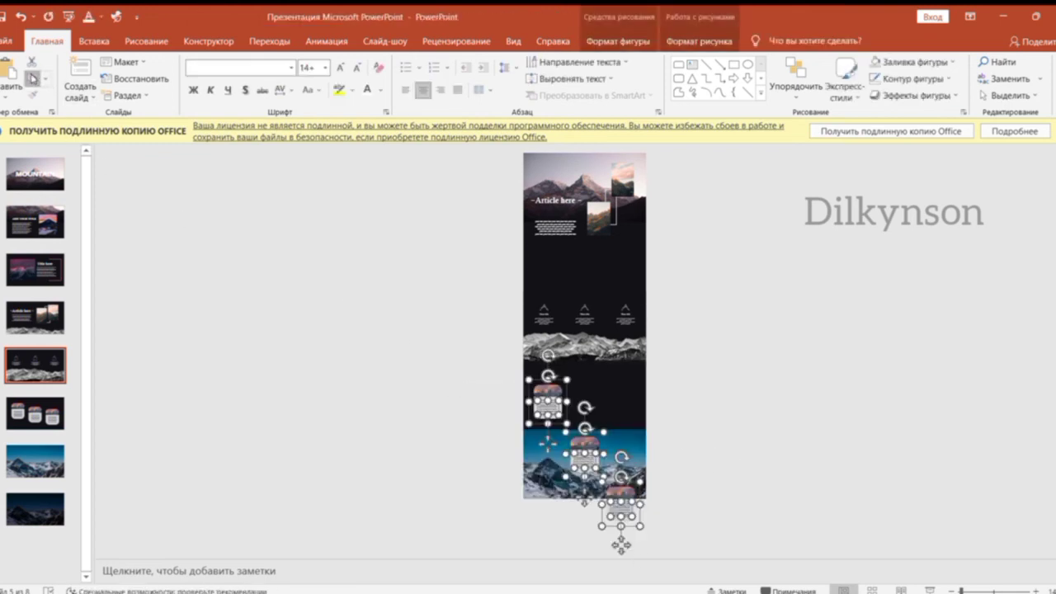
Step: Paste the photo cards onto slide 7 and scroll down to slide 8
{"action": "left_click", "coordinate": [35, 458]}
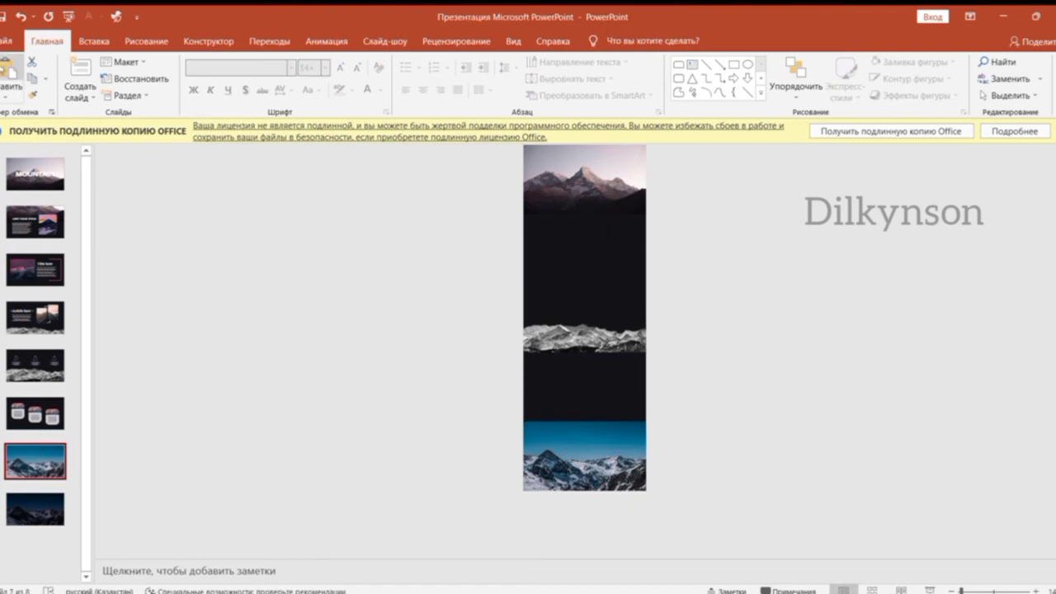
{"action": "left_click", "coordinate": [11, 71]}
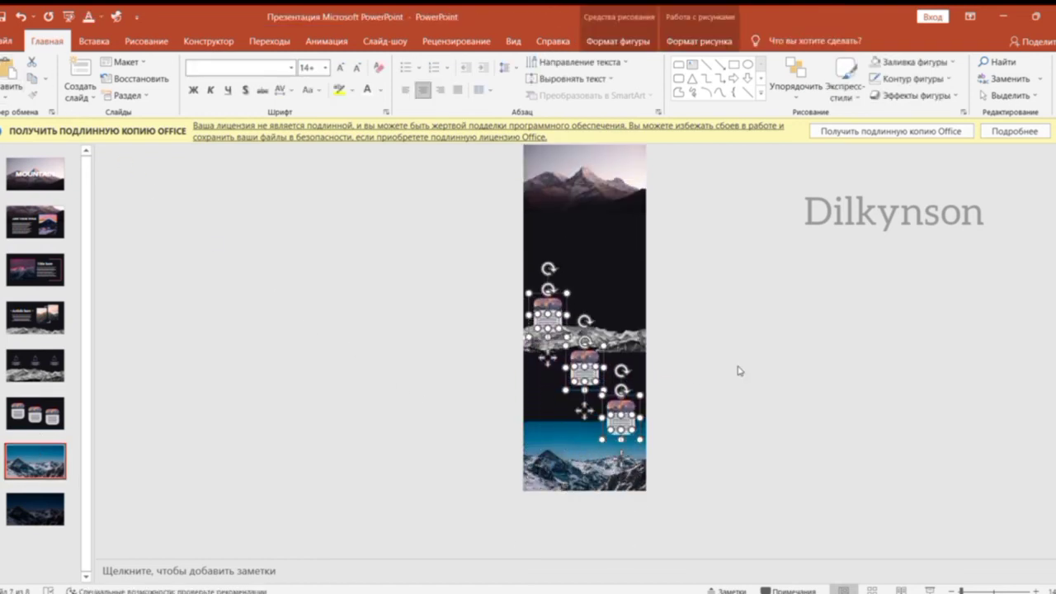
{"action": "scroll", "coordinate": [740, 369], "scroll_direction": "down", "scroll_amount": 1}
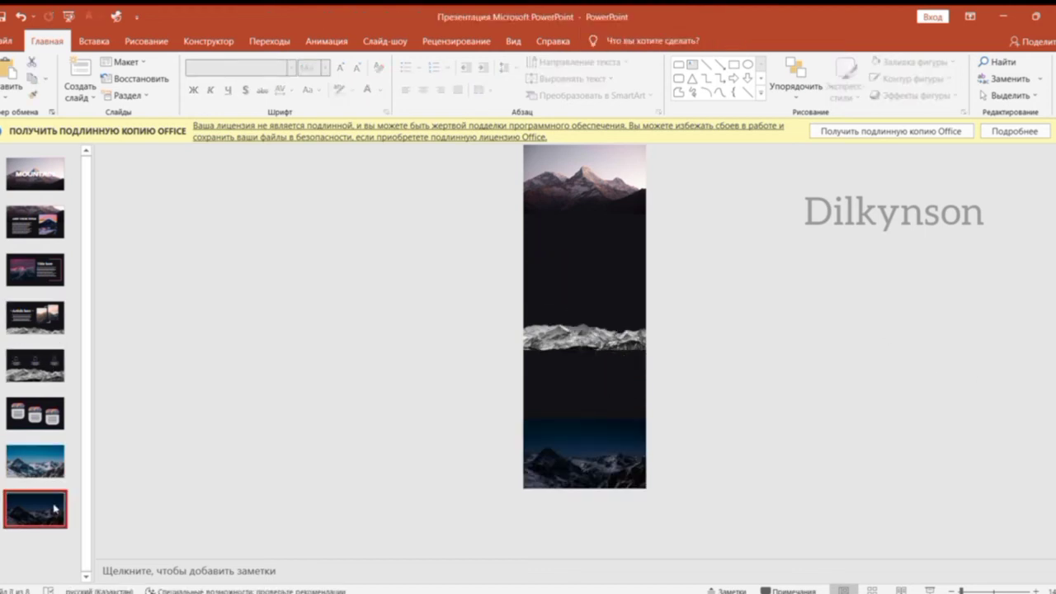
Step: Add a white, shadowed 'THE' text box in Eras Bold ITC 138 over the mountain
{"action": "left_click", "coordinate": [971, 590]}
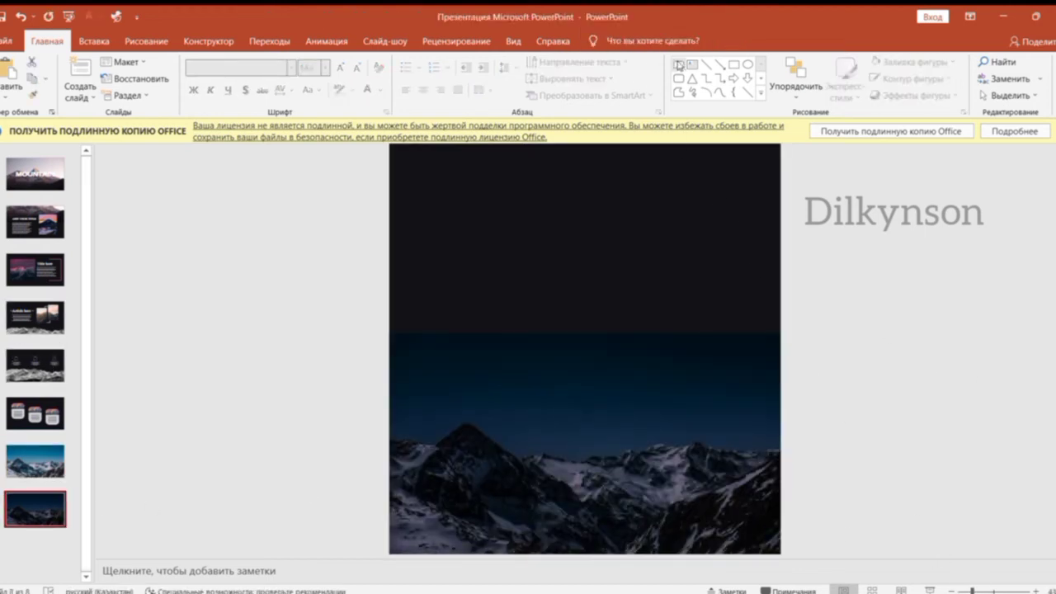
{"action": "left_click", "coordinate": [678, 64]}
{"action": "left_click", "coordinate": [259, 351]}
{"action": "key", "text": "alt+shift"}
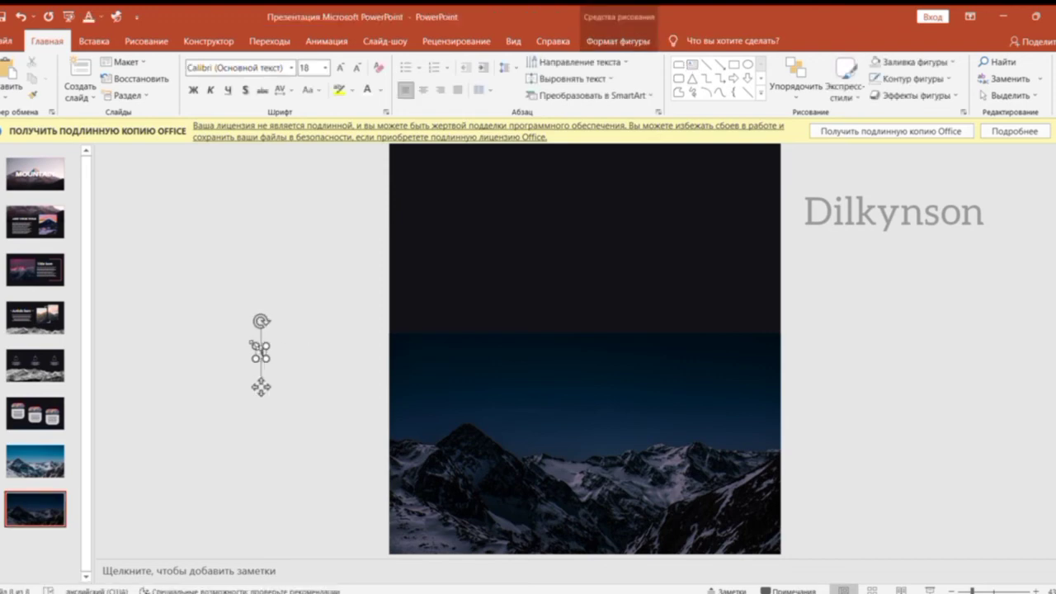
{"action": "type", "text": "THE"}
{"action": "left_click", "coordinate": [288, 66]}
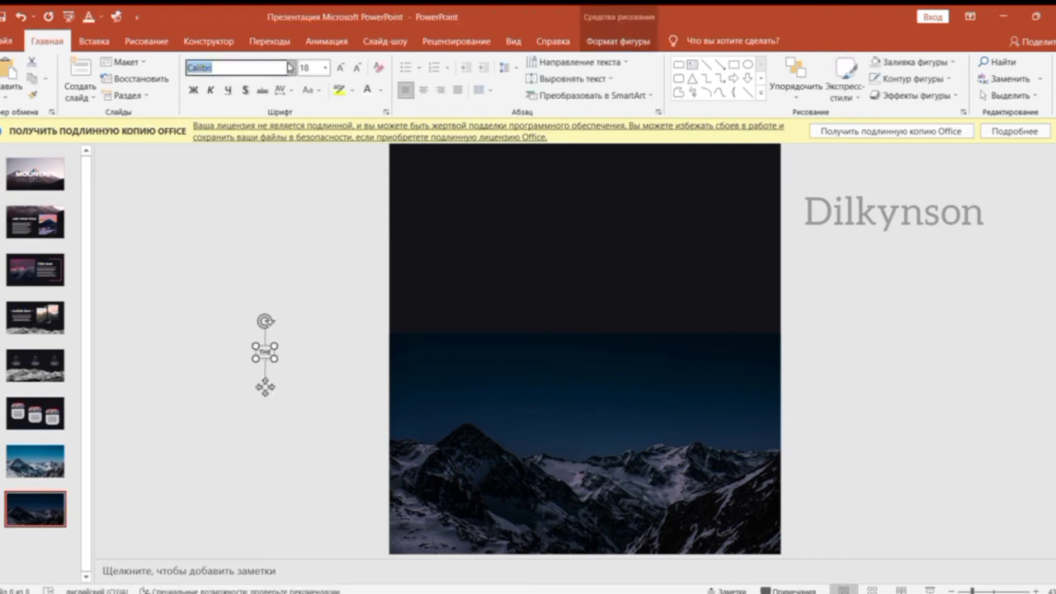
{"action": "type", "text": "Eras Bold ITC"}
{"action": "key", "text": "Return"}
{"action": "type", "text": "138"}
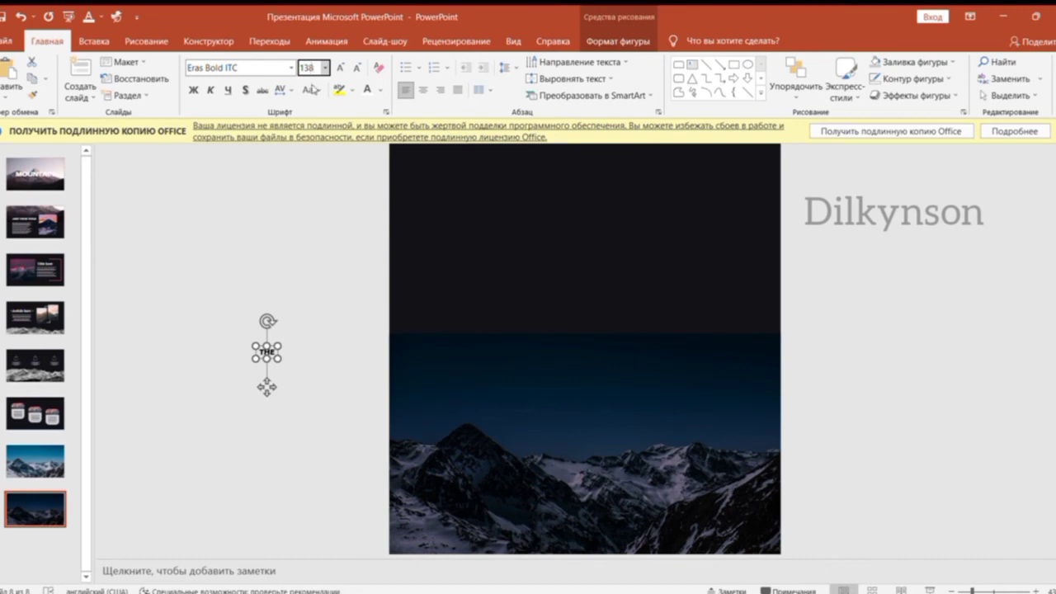
{"action": "key", "text": "Return"}
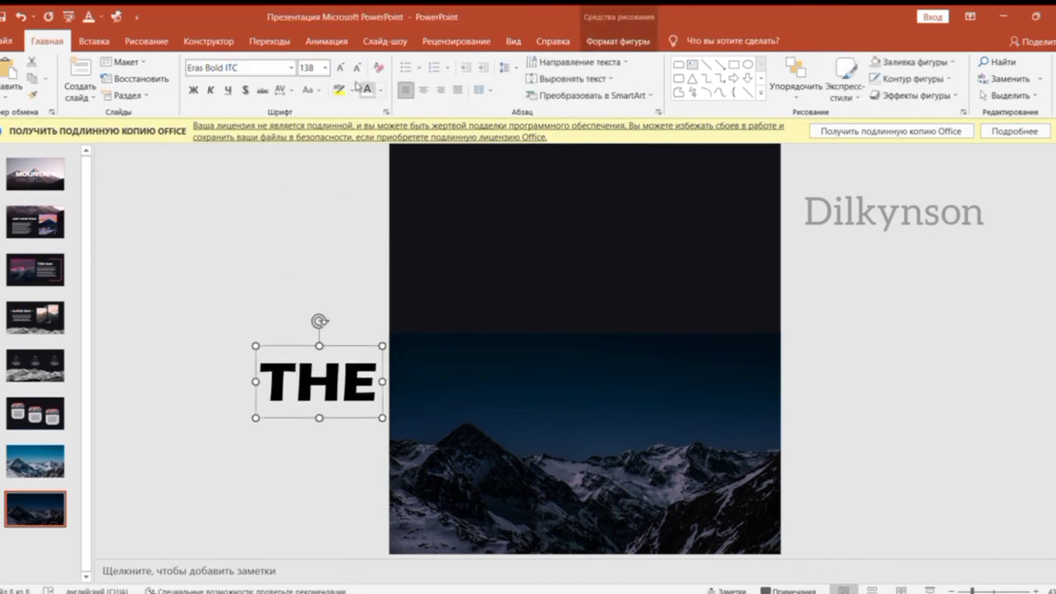
{"action": "left_click", "coordinate": [365, 88]}
{"action": "left_click", "coordinate": [245, 90]}
{"action": "left_click_drag", "start_coordinate": [347, 344], "coordinate": [529, 410]}
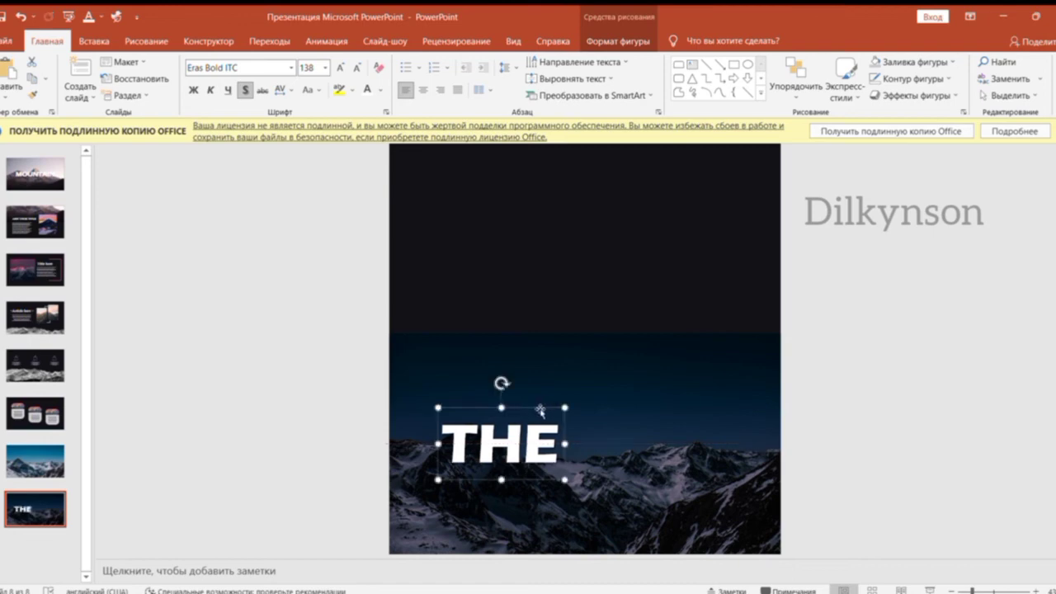
Step: Duplicate it as 'END' to the right, align both words, and select them together
{"action": "left_click_drag", "start_coordinate": [542, 413], "coordinate": [704, 412], "text": "ctrl"}
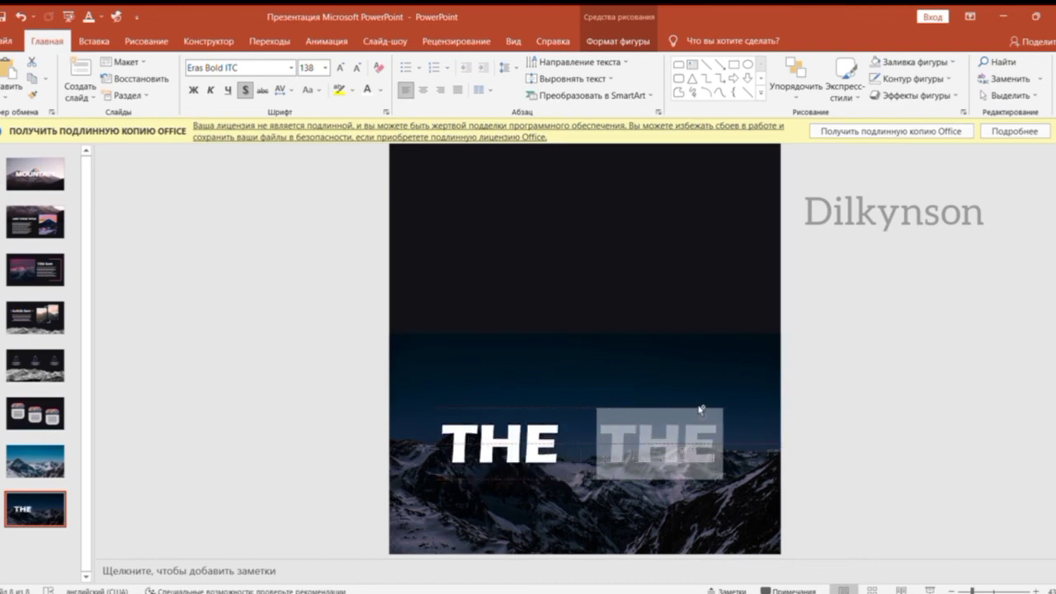
{"action": "double_click", "coordinate": [693, 443]}
{"action": "type", "text": "E"}
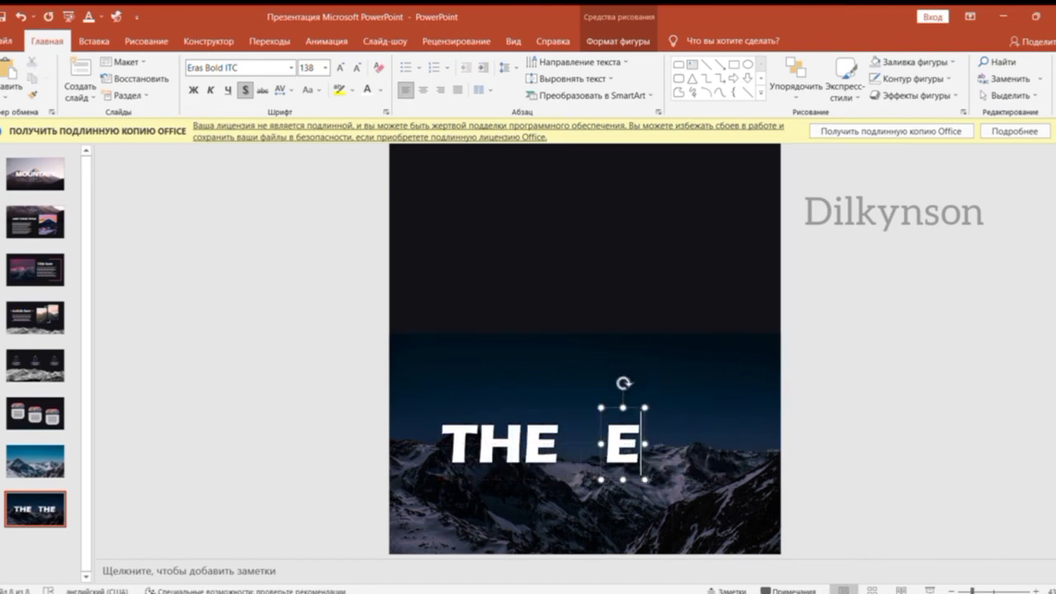
{"action": "type", "text": "ND"}
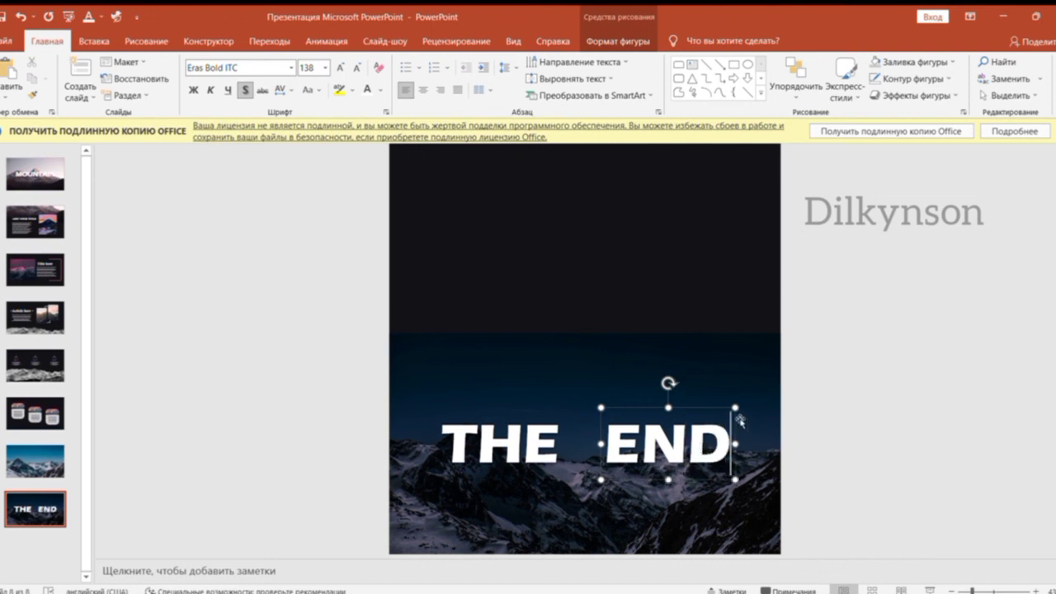
{"action": "left_click_drag", "start_coordinate": [701, 407], "coordinate": [691, 408]}
{"action": "left_click", "coordinate": [522, 443]}
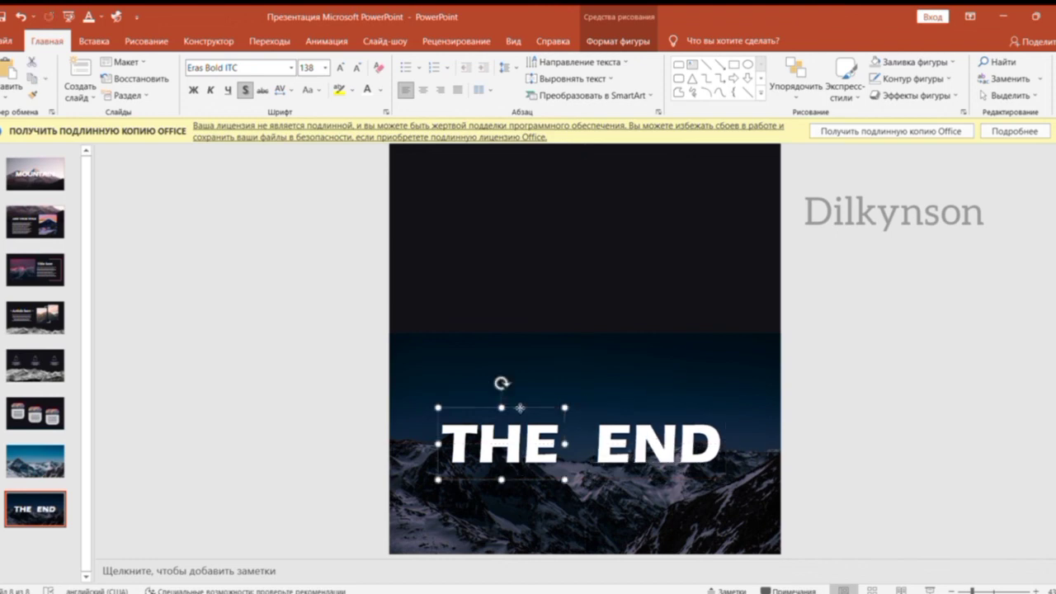
{"action": "left_click_drag", "start_coordinate": [520, 408], "coordinate": [533, 407]}
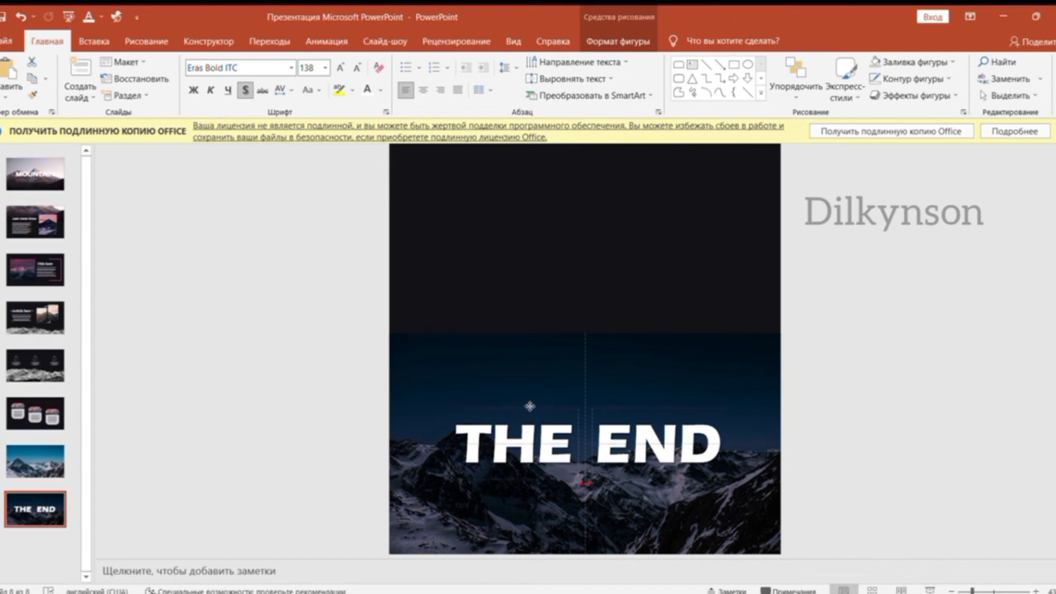
{"action": "left_click_drag", "start_coordinate": [530, 406], "coordinate": [530, 406]}
{"action": "left_click", "coordinate": [811, 398]}
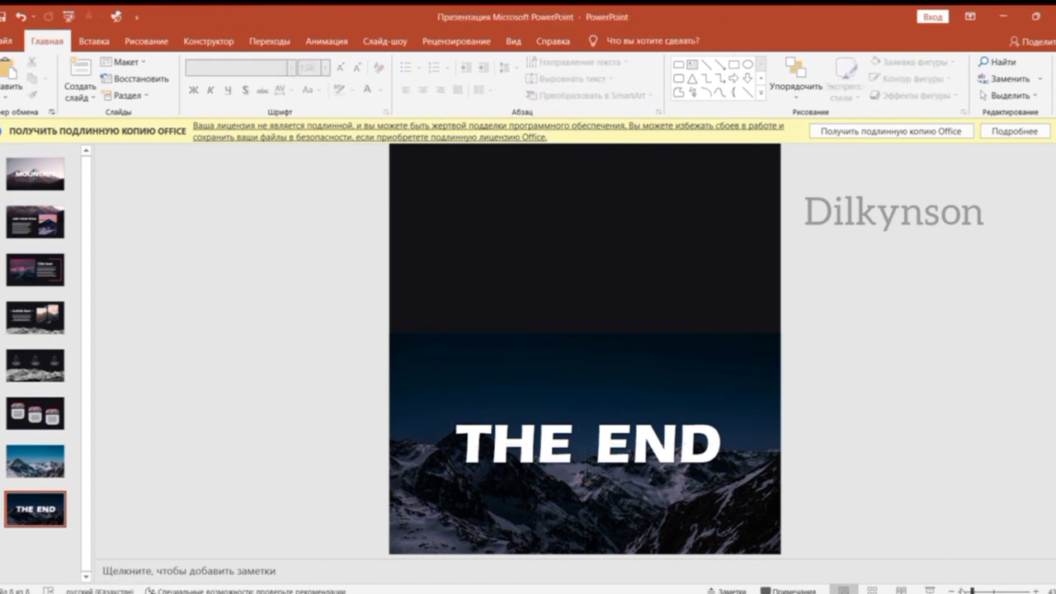
{"action": "left_click_drag", "start_coordinate": [458, 452], "coordinate": [693, 532]}
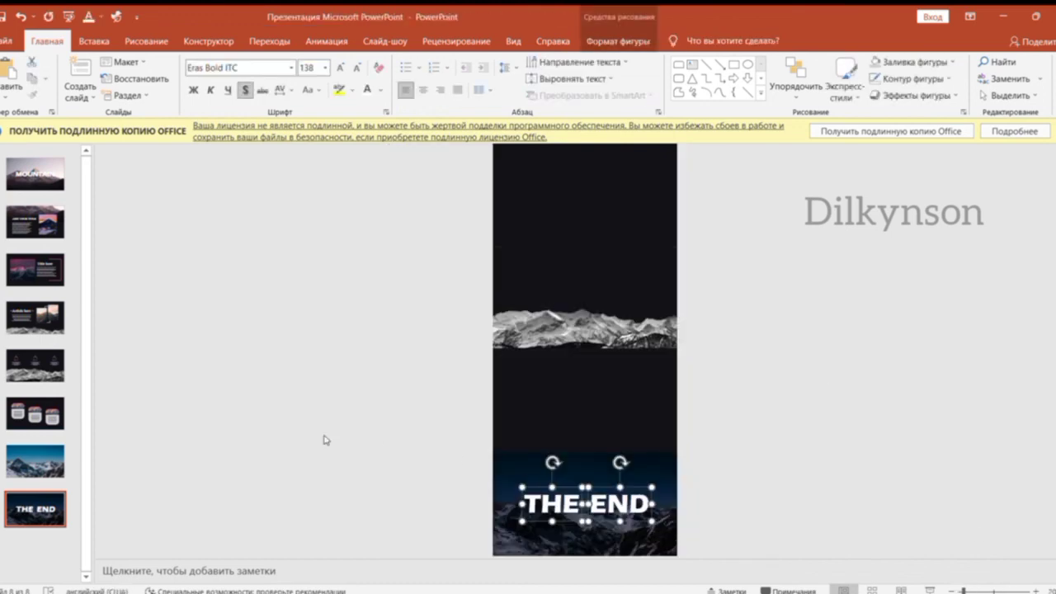
Step: Paste THE END onto slide 7, moving THE off the left edge and END off the right
{"action": "left_click", "coordinate": [35, 462]}
{"action": "key", "text": "ctrl+v"}
{"action": "left_click", "coordinate": [373, 477]}
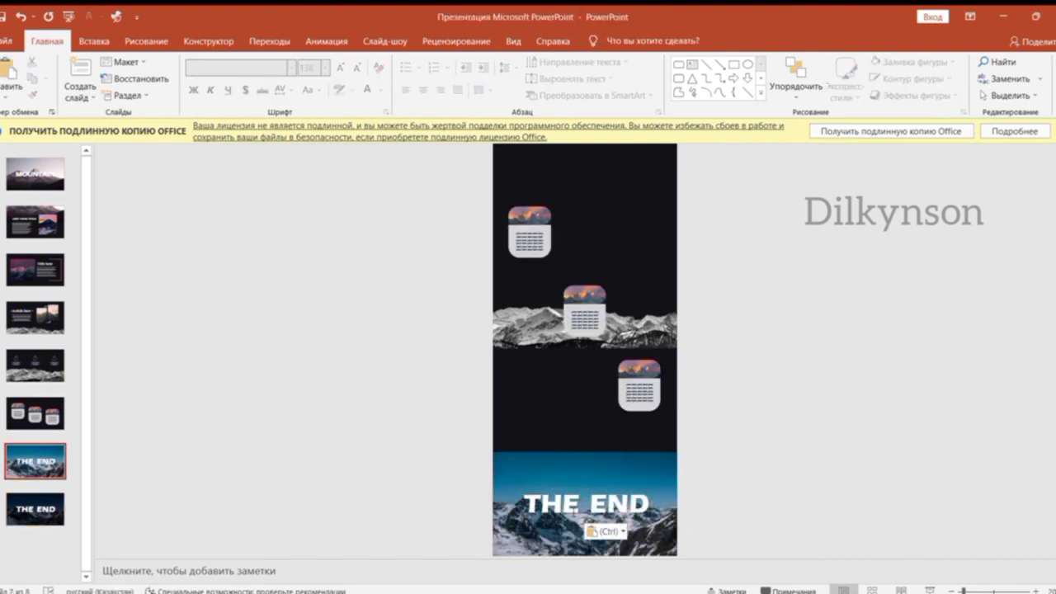
{"action": "left_click", "coordinate": [551, 508]}
{"action": "left_click_drag", "start_coordinate": [551, 504], "coordinate": [449, 504]}
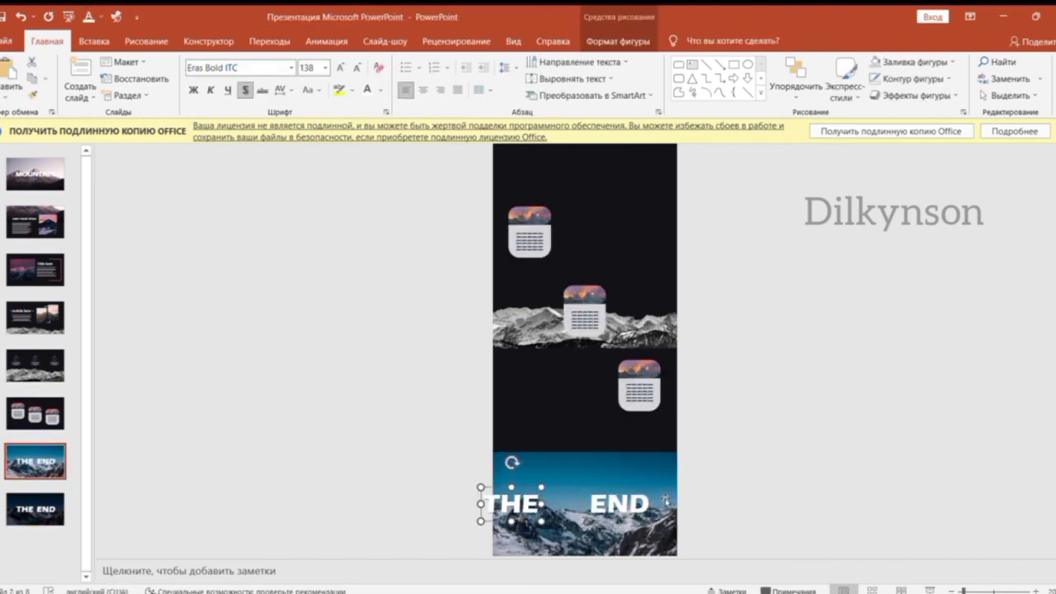
{"action": "left_click", "coordinate": [627, 505]}
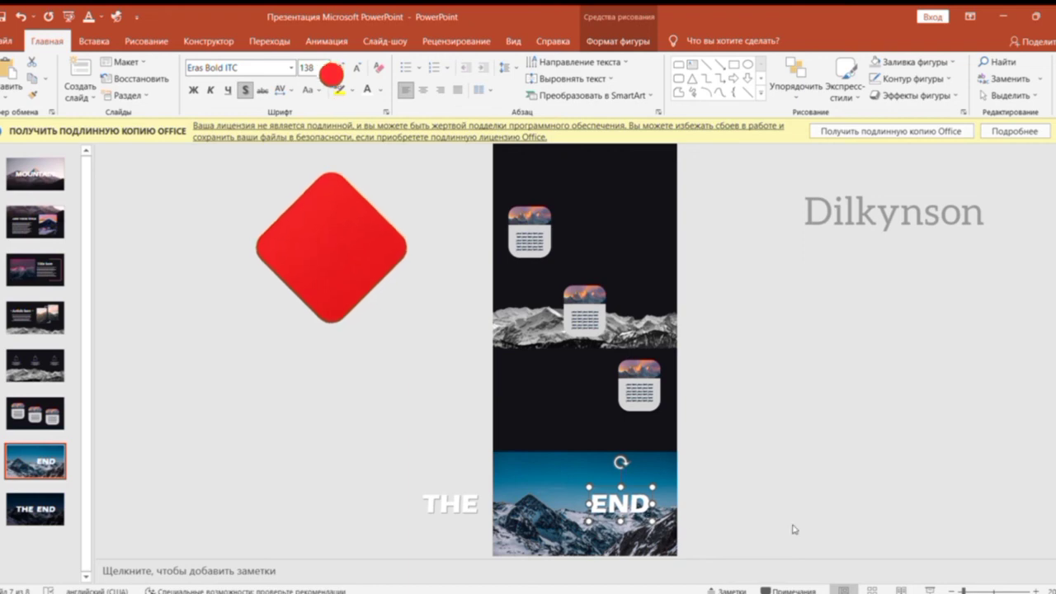
{"action": "key", "text": "Right"}
{"action": "key", "text": "Right"}
{"action": "key", "text": "Right"}
{"action": "key", "text": "Right"}
{"action": "key", "text": "Right"}
{"action": "key", "text": "Right"}
{"action": "left_click", "coordinate": [770, 476]}
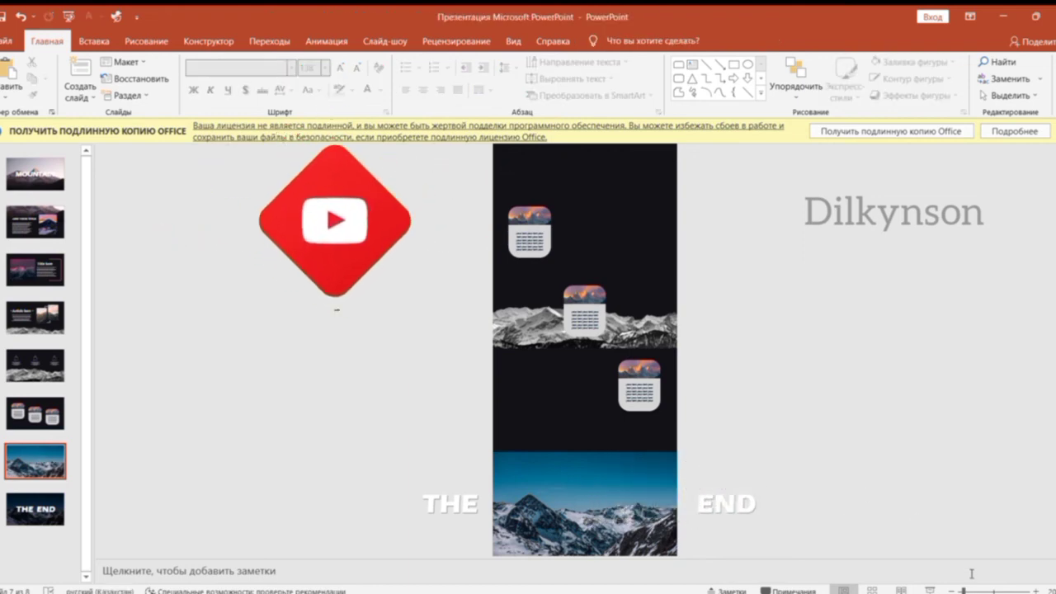
Step: Select the slide thumbnails starting from the first slide
{"action": "left_click", "coordinate": [35, 173]}
{"action": "key", "text": "shift+Down"}
{"action": "key", "text": "shift+Down"}
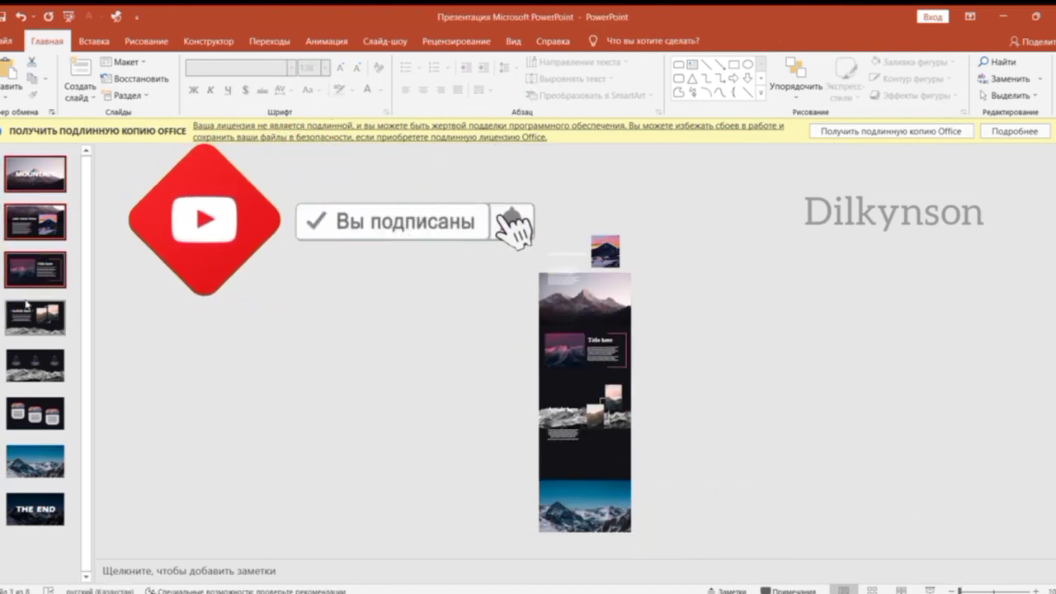
{"action": "key", "text": "shift+Down"}
Step: Extend the selection to every slide and apply the Morph transition
{"action": "key", "text": "shift+Down"}
{"action": "key", "text": "shift+Down"}
{"action": "key", "text": "shift+Down"}
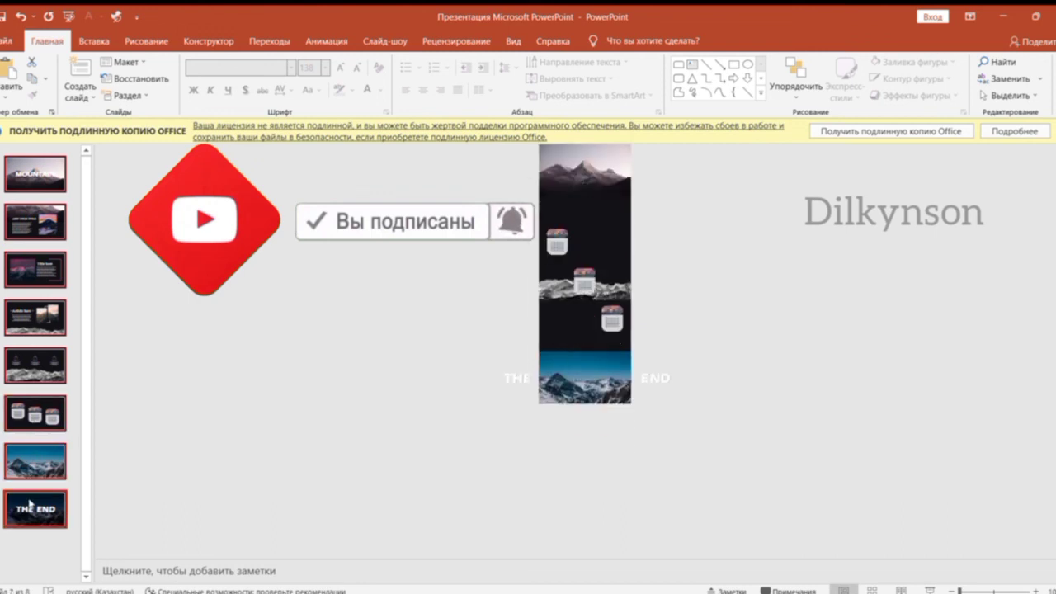
{"action": "key", "text": "shift+Down"}
{"action": "left_click", "coordinate": [270, 40]}
{"action": "left_click", "coordinate": [132, 78]}
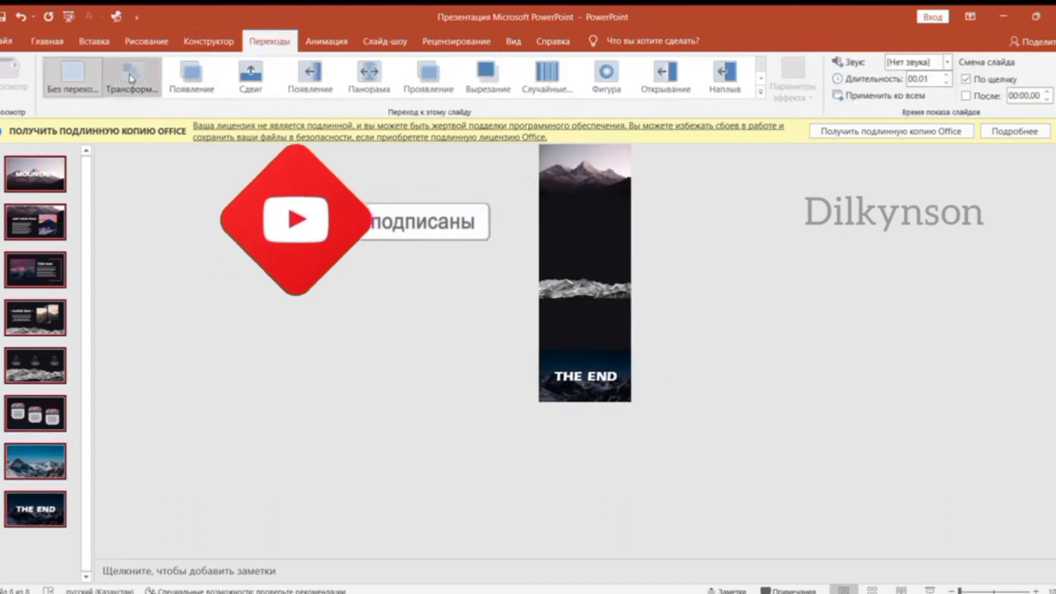